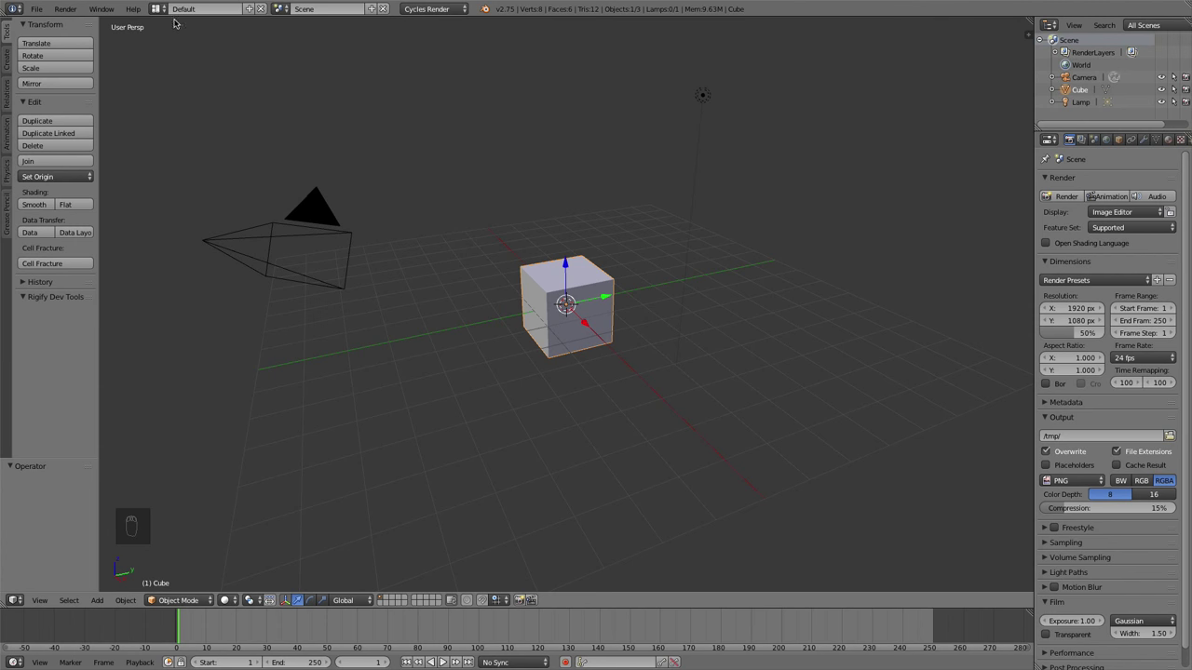
# Step: Switch to the Motion Tracking layout and load footage.MOV from the plane tracking folder as the movie clip
pyautogui.click(156, 9)
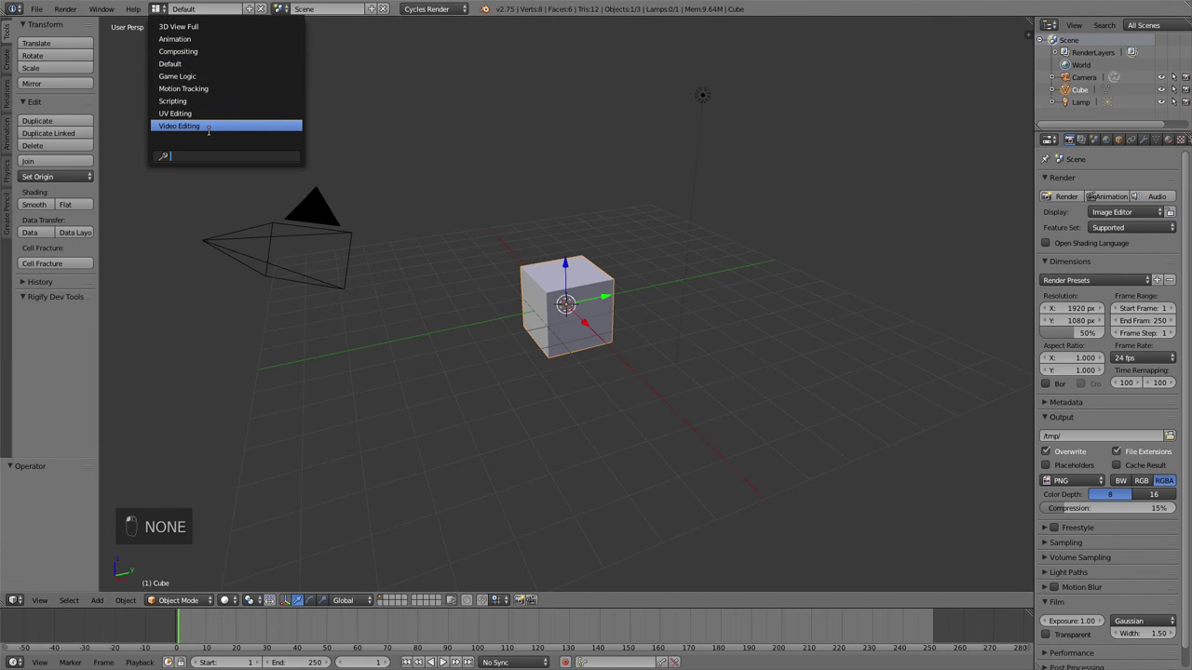
pyautogui.click(206, 89)
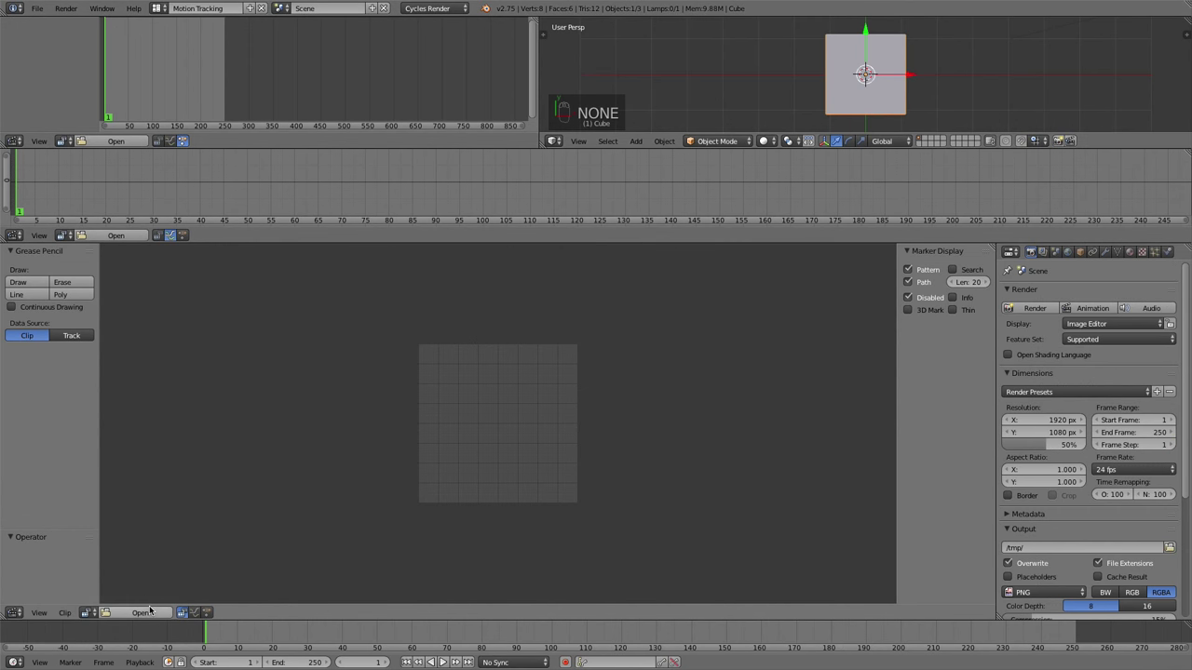
pyautogui.click(142, 612)
pyautogui.click(64, 105)
pyautogui.click(195, 97)
pyautogui.click(217, 509)
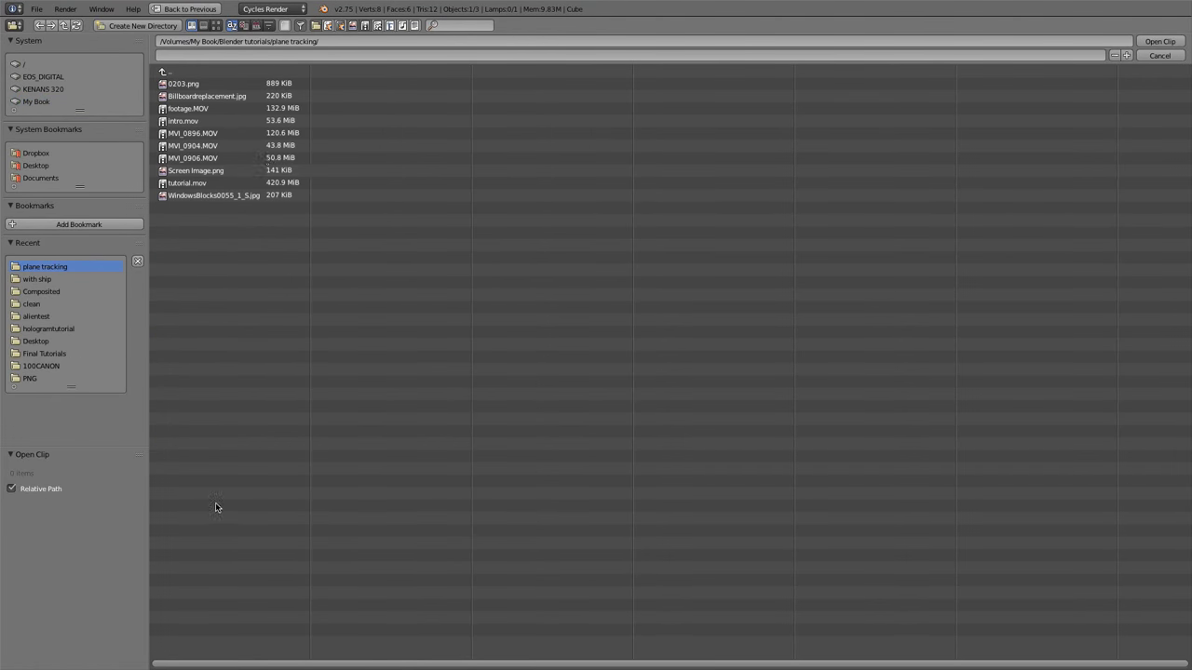
pyautogui.click(211, 109)
pyautogui.doubleClick(210, 109)
pyautogui.scroll(-3, 434, 310)
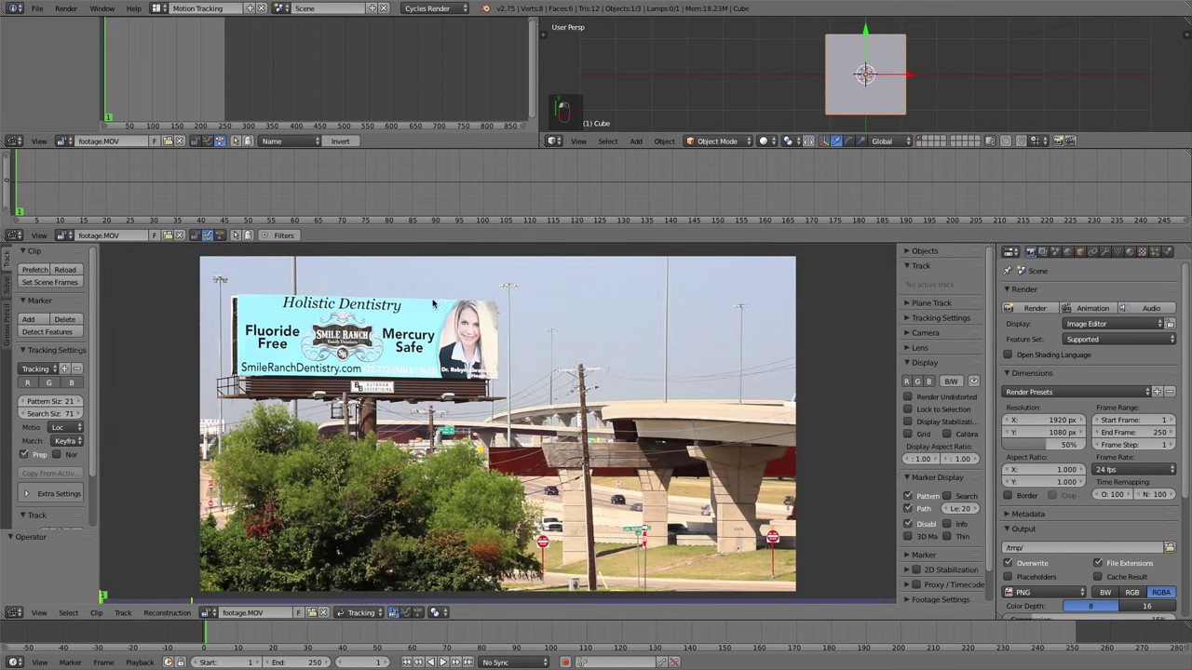
# Step: Examine the billboard and its surroundings in the loaded footage
pyautogui.moveTo(435, 312); pyautogui.dragTo(543, 383, button='middle')
pyautogui.scroll(2, 494, 348)
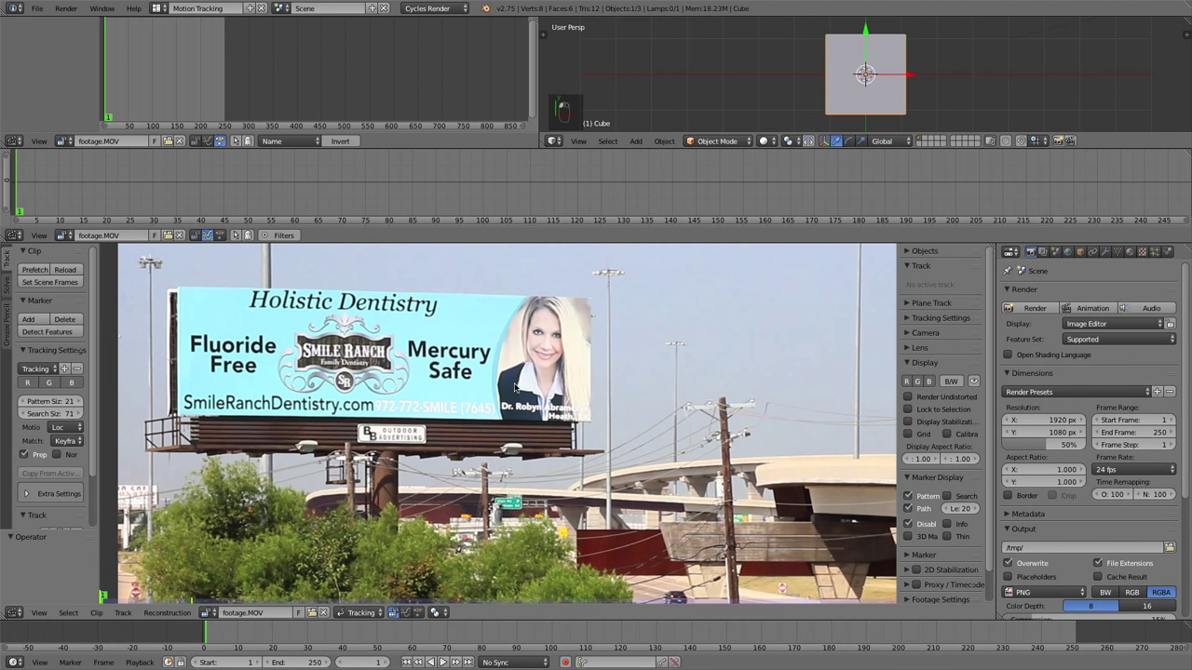
pyautogui.scroll(-1, 477, 369)
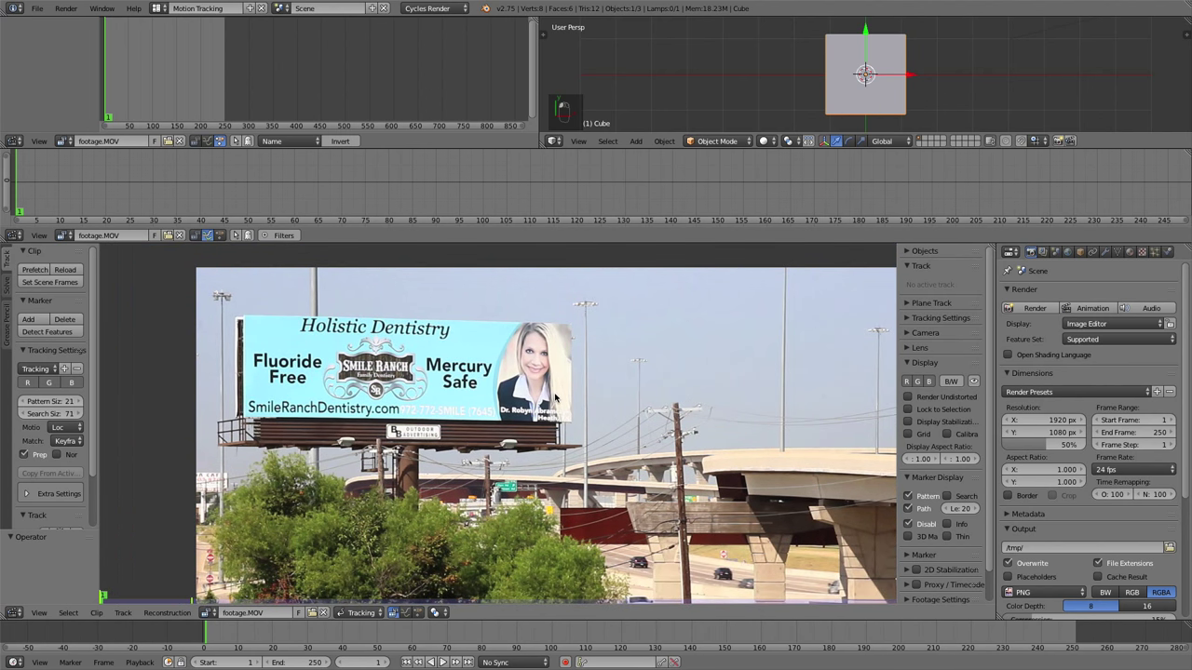
pyautogui.scroll(2, 555, 398)
pyautogui.moveTo(538, 380); pyautogui.dragTo(587, 407, button='middle')
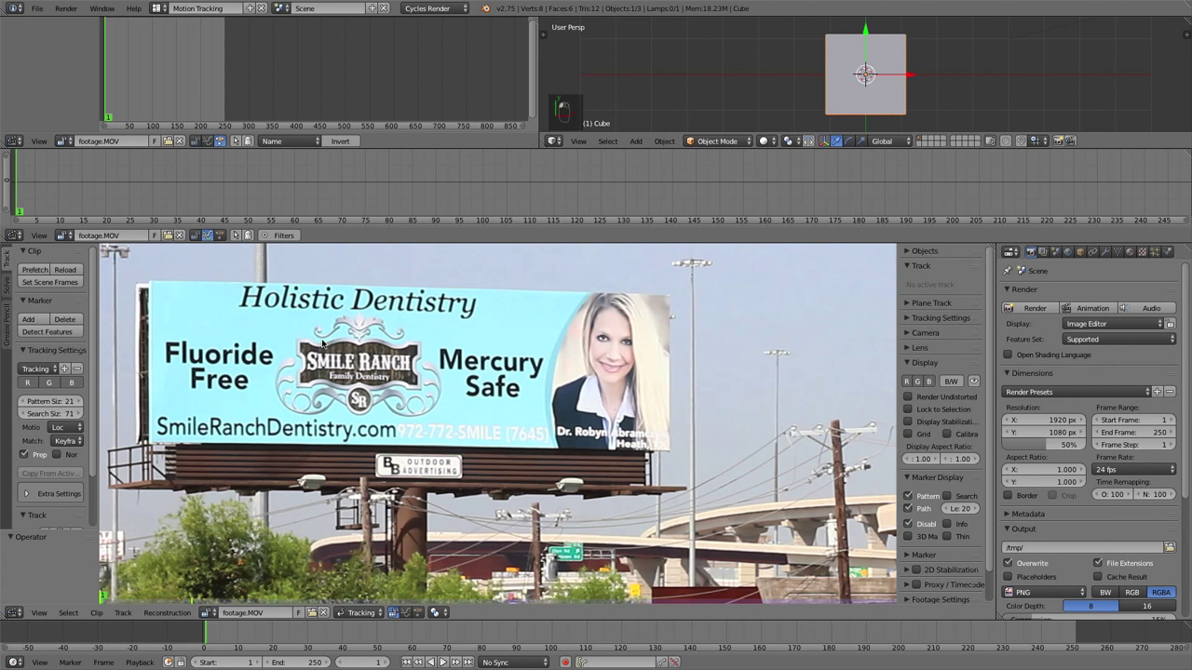
pyautogui.moveTo(497, 346); pyautogui.dragTo(587, 394, button='middle')
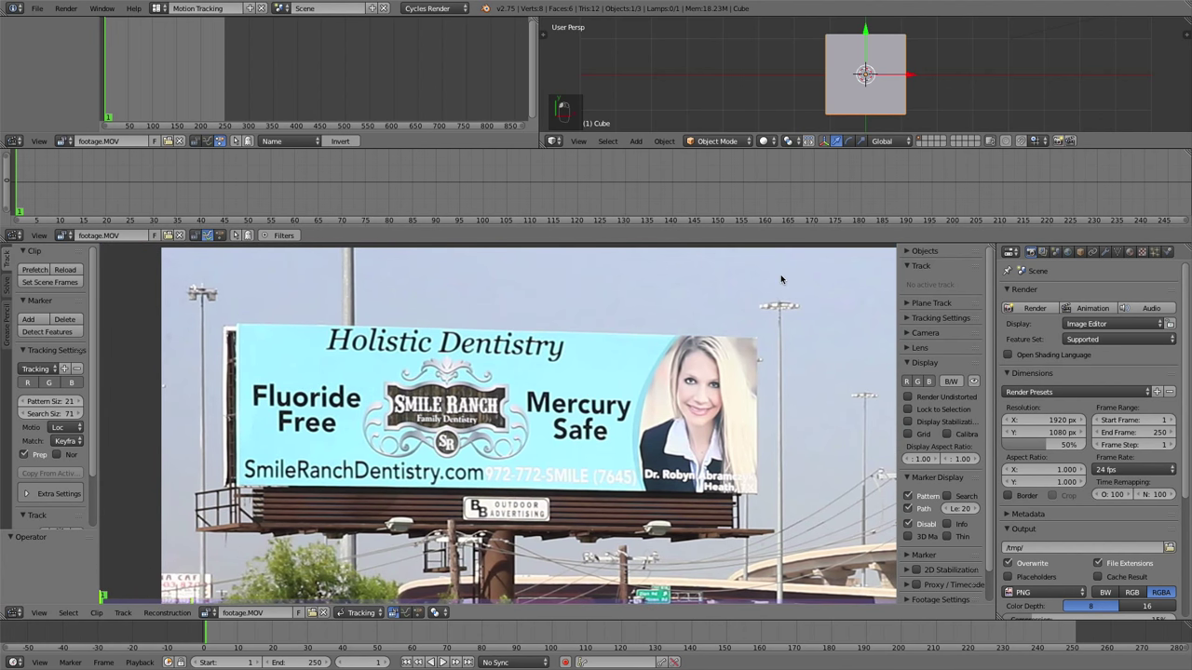
pyautogui.scroll(-2, 439, 426)
pyautogui.moveTo(666, 489); pyautogui.dragTo(526, 411, button='middle')
pyautogui.scroll(-1, 526, 411)
# Step: Set the scene's start frame to 32 and prefetch the clip's frames
pyautogui.moveTo(526, 635); pyautogui.dragTo(340, 639)
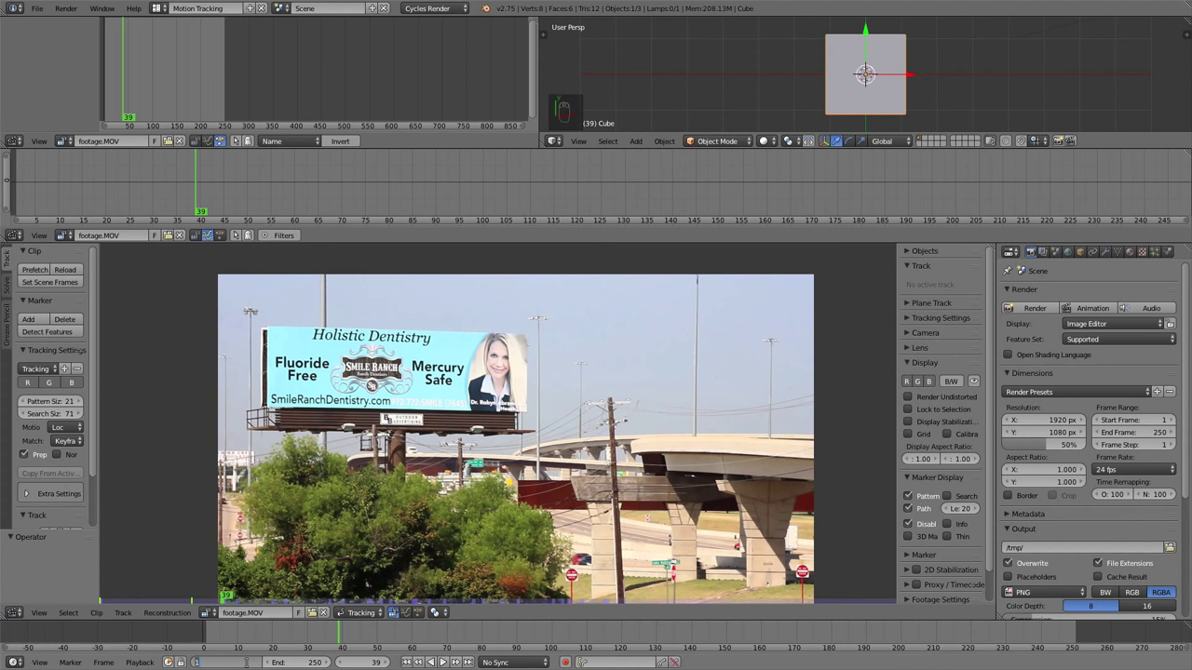
pyautogui.click(247, 663)
pyautogui.write('32')
pyautogui.press('Return')
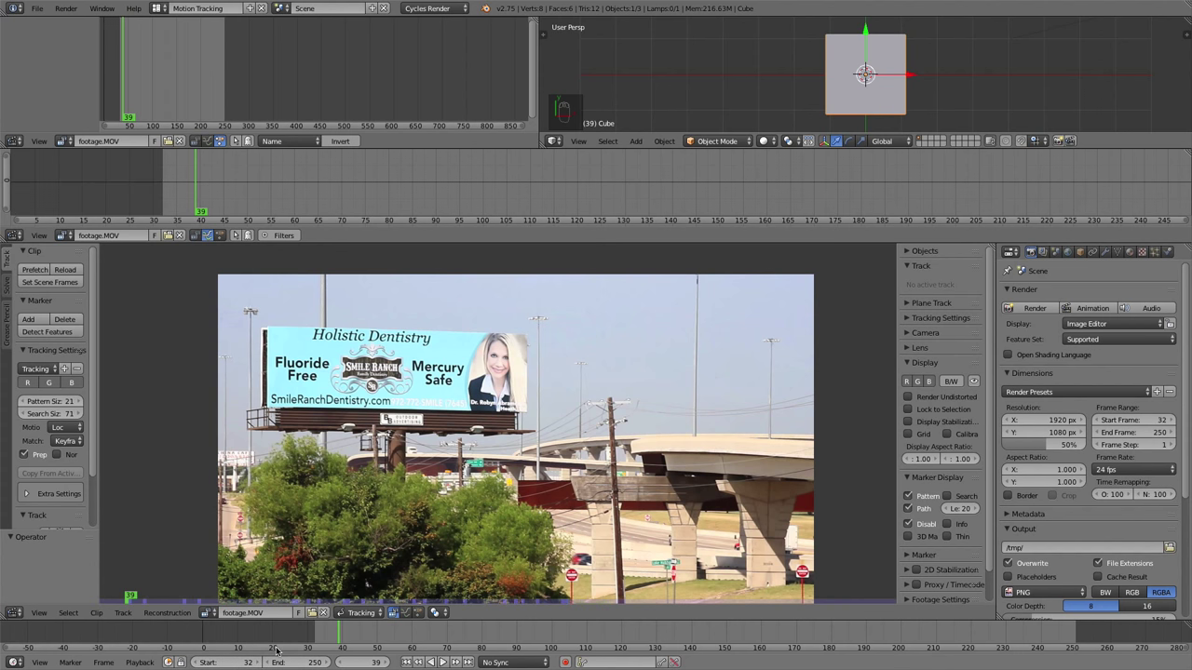
pyautogui.moveTo(277, 648); pyautogui.dragTo(404, 644)
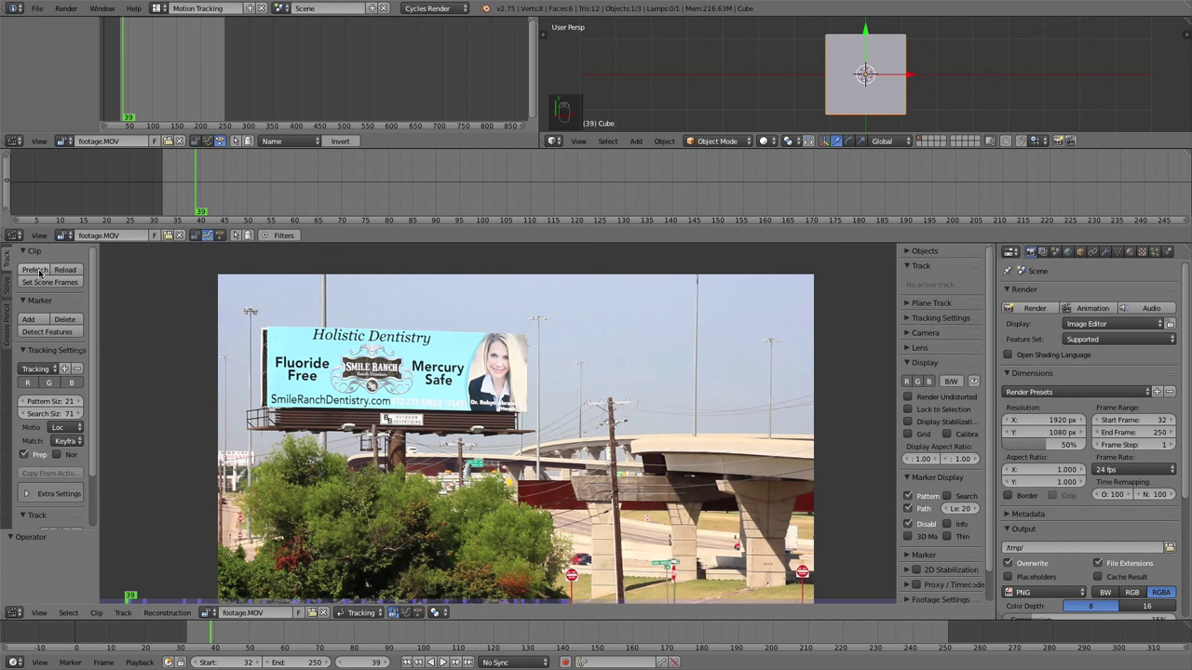
pyautogui.click(40, 270)
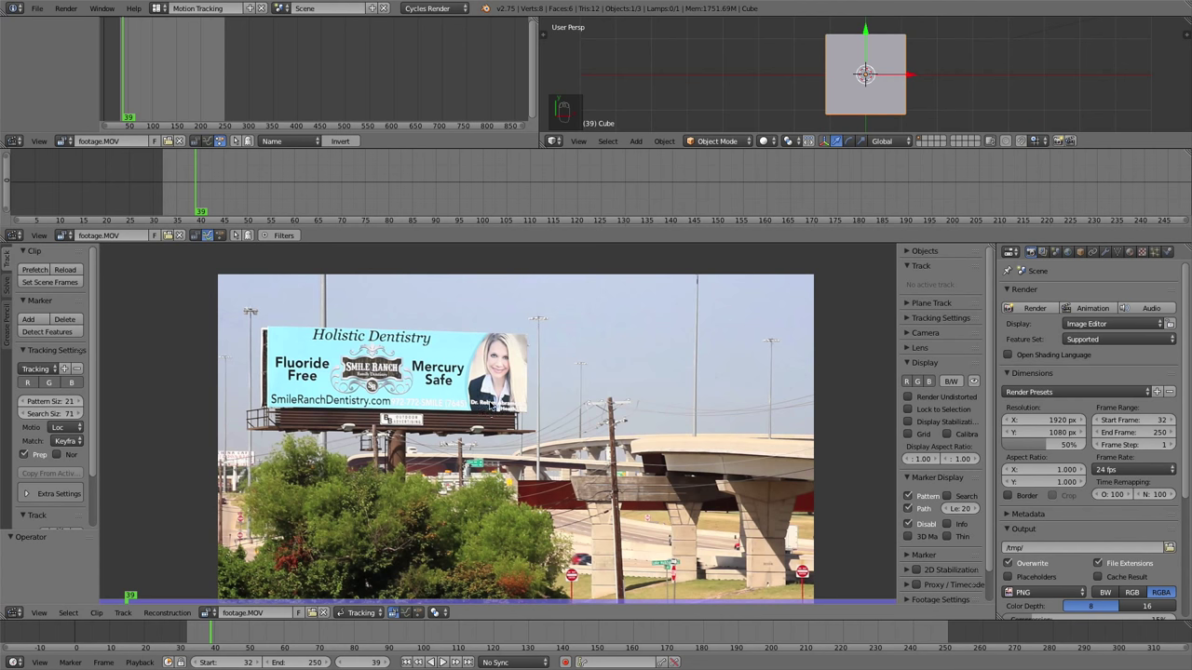
# Step: Place a tracking marker on the first "i" dot of SmileRanchDentistry.com at frame 39 and scale its pattern to about 0.82
pyautogui.moveTo(526, 455); pyautogui.dragTo(529, 415, button='middle')
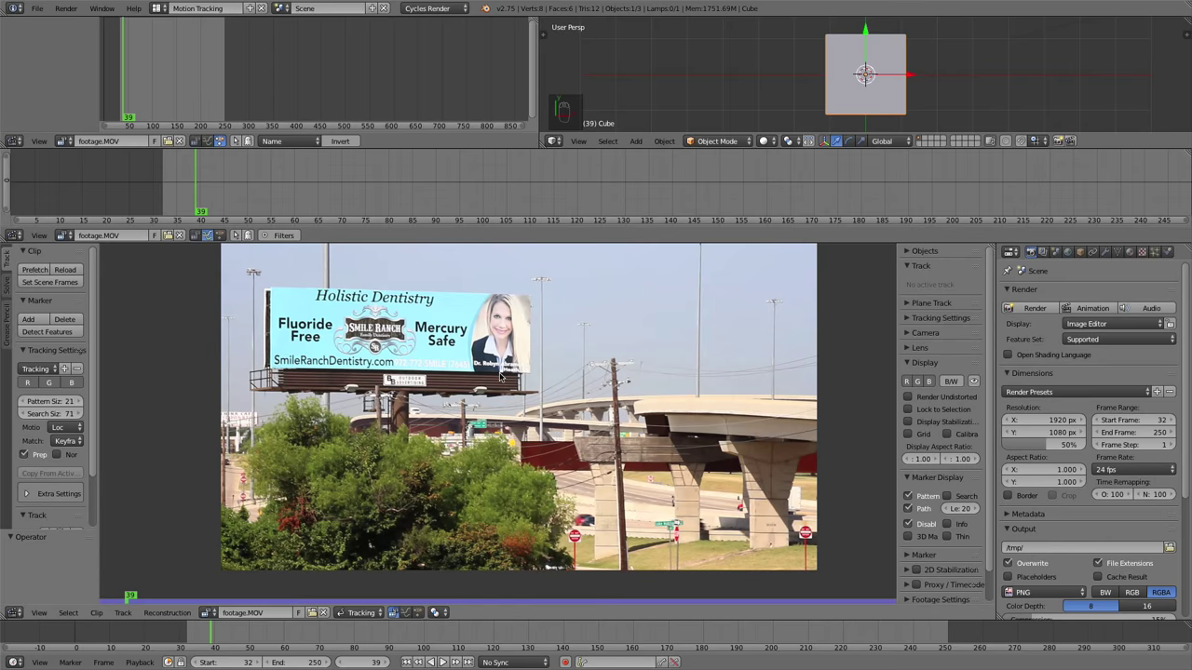
pyautogui.scroll(2, 500, 376)
pyautogui.moveTo(500, 377); pyautogui.dragTo(530, 412, button='middle')
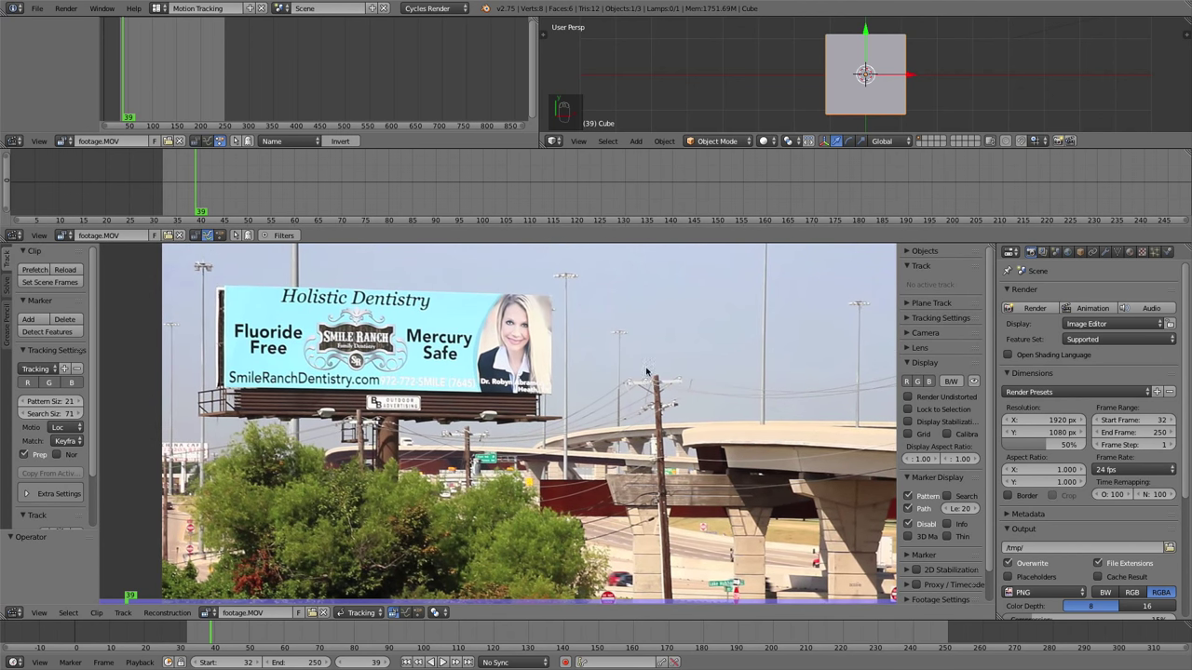
pyautogui.scroll(1, 565, 392)
pyautogui.moveTo(567, 392); pyautogui.dragTo(675, 464, button='middle')
pyautogui.scroll(2, 622, 492)
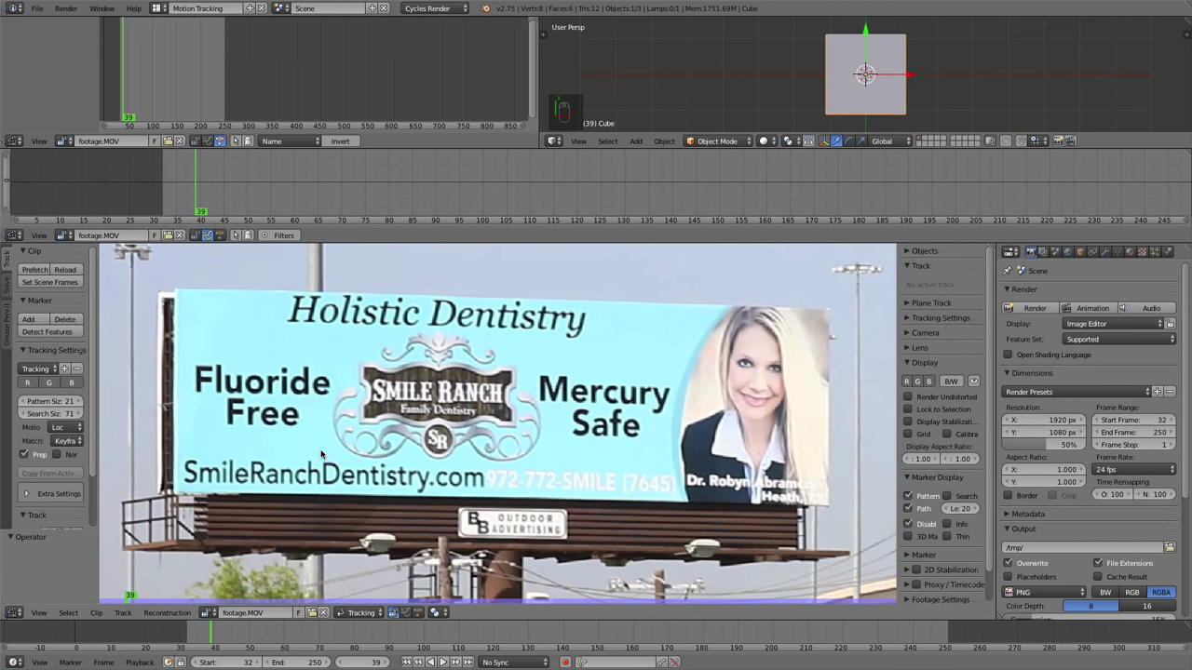
pyautogui.scroll(4, 237, 491)
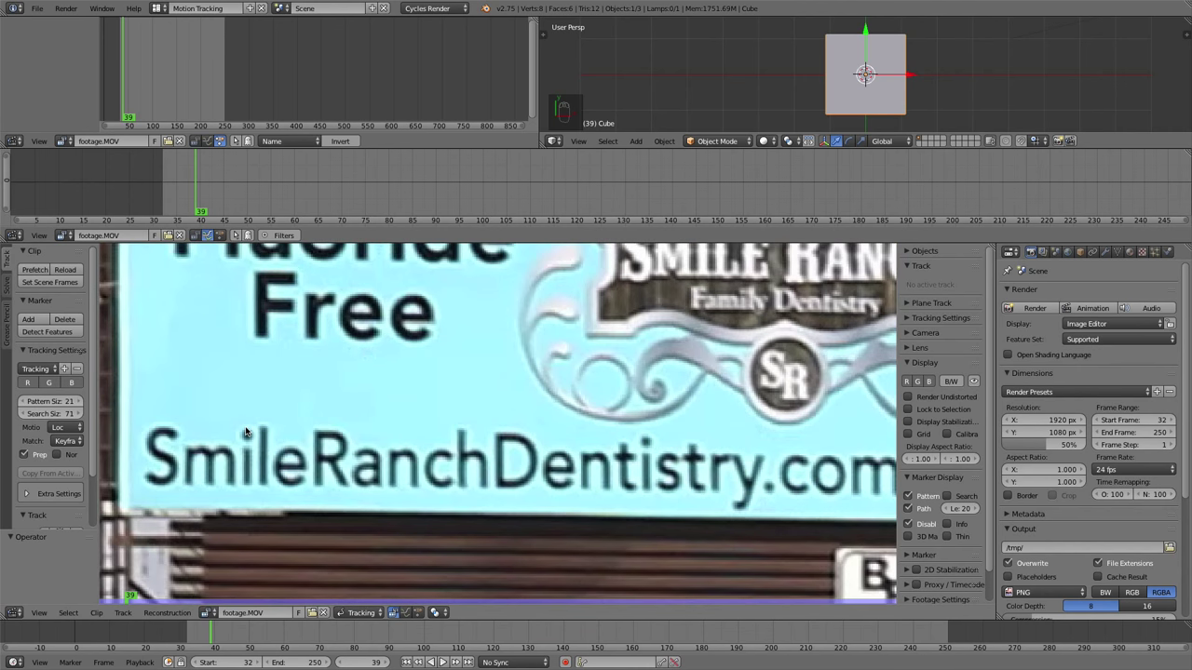
pyautogui.scroll(3, 240, 427)
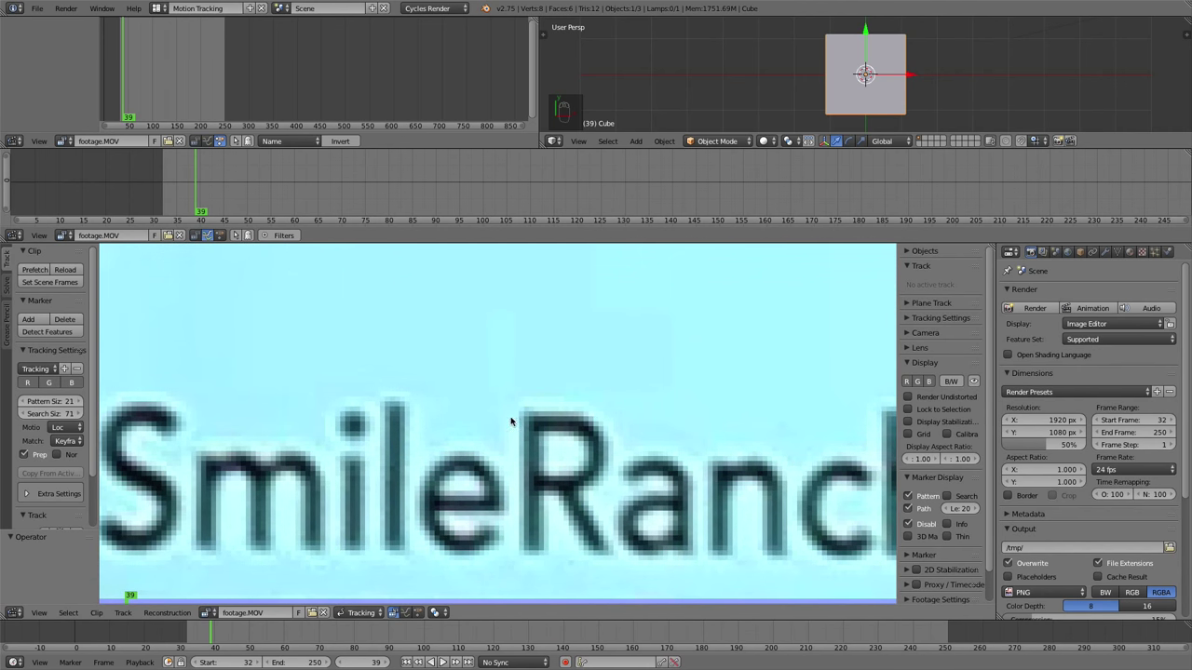
pyautogui.keyDown('ctrl'); pyautogui.click(357, 425); pyautogui.keyUp('ctrl')
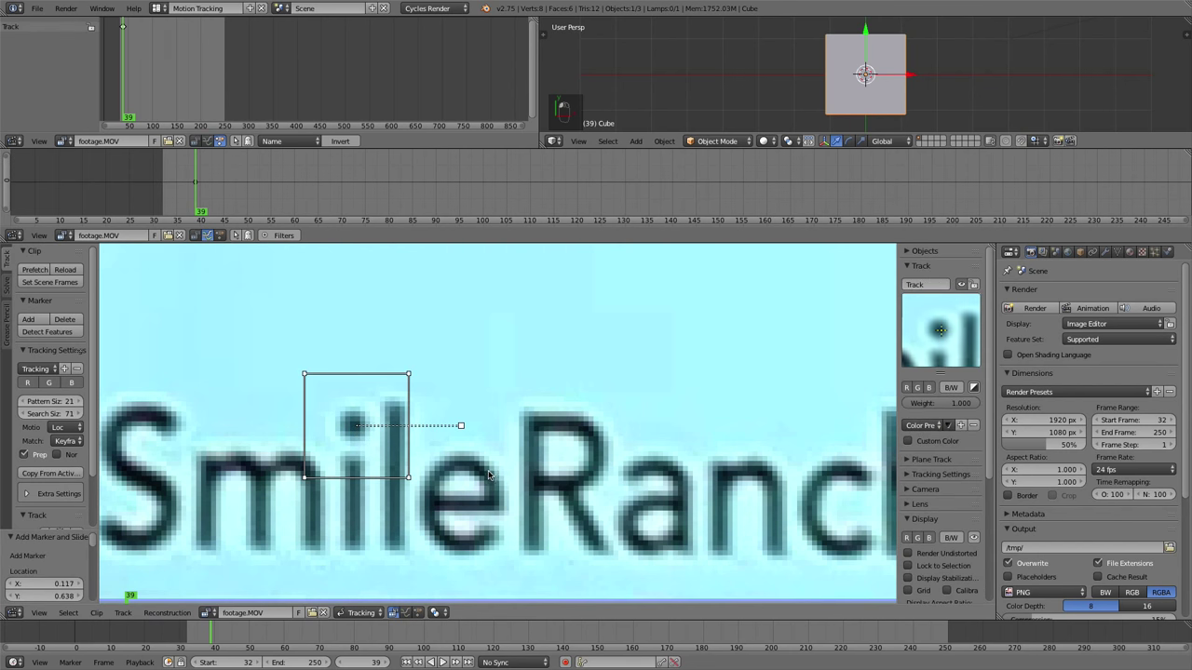
pyautogui.press('g')
pyautogui.press('s')
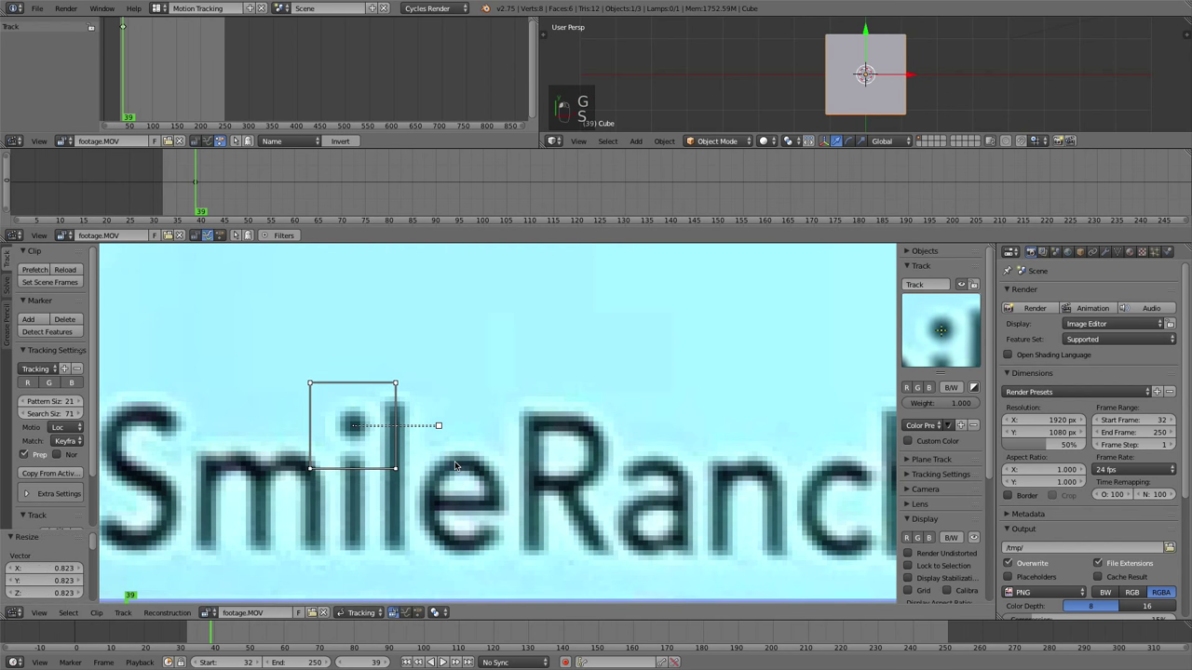
pyautogui.click(470, 475)
# Step: Track the SmileRanchDentistry.com marker forward to frame 250 and scrub back through the footage to check it
pyautogui.scroll(-2, 471, 475)
pyautogui.scroll(-7, 470, 475)
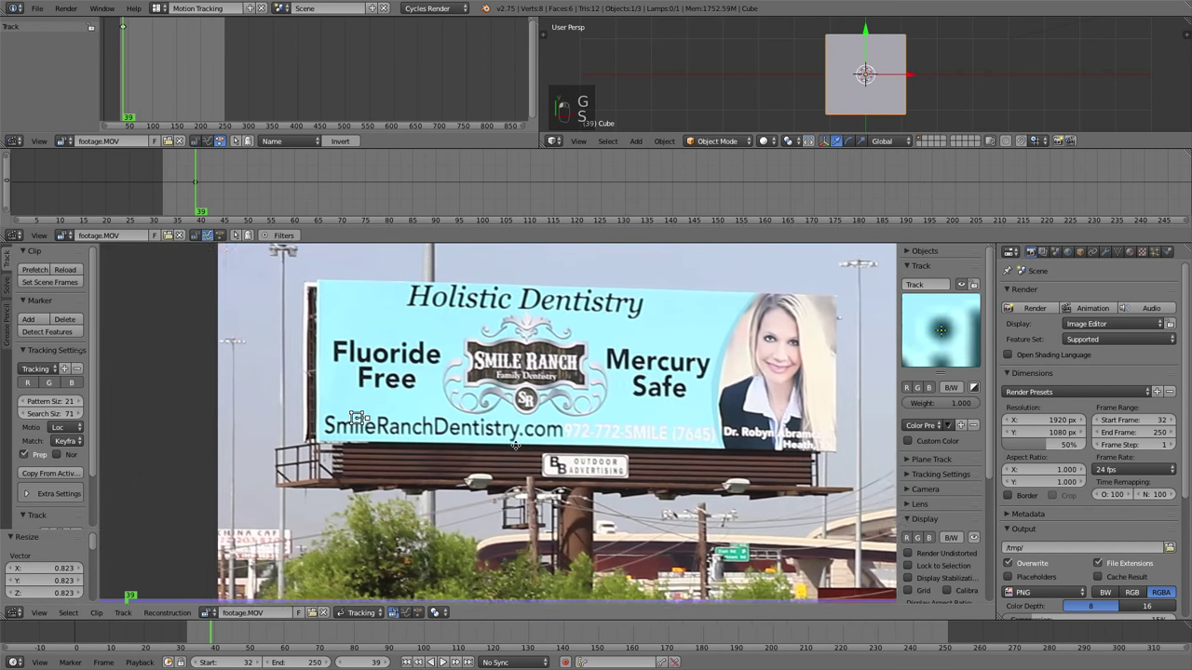
pyautogui.scroll(-1, 470, 454)
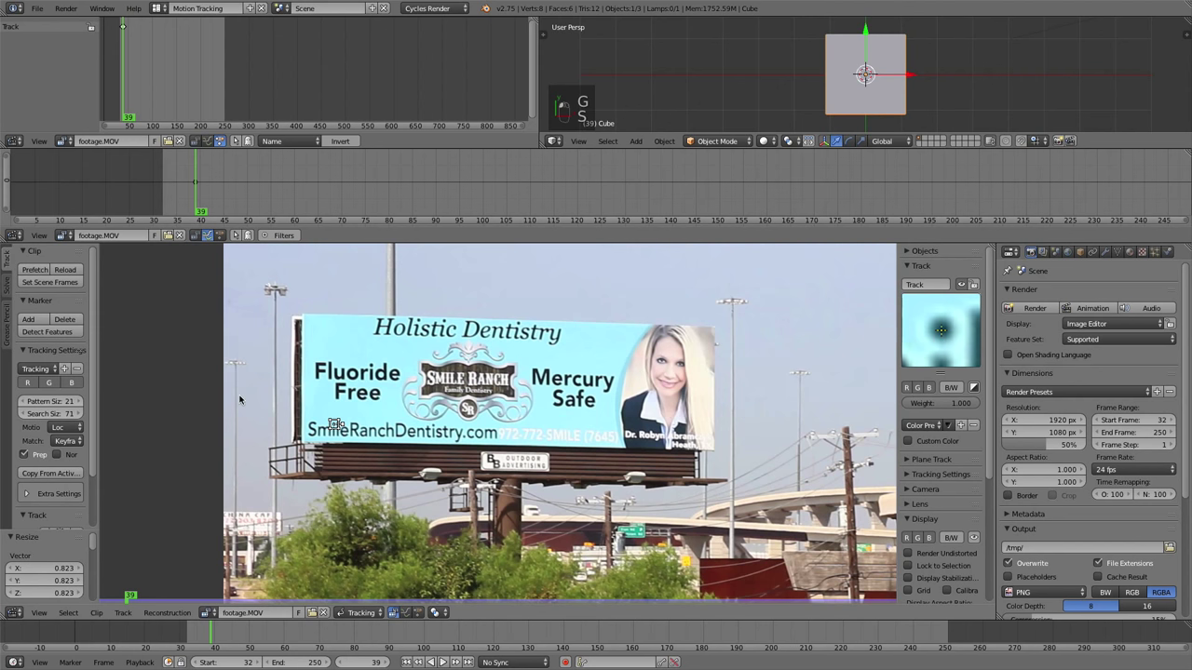
pyautogui.scroll(-2, 75, 440)
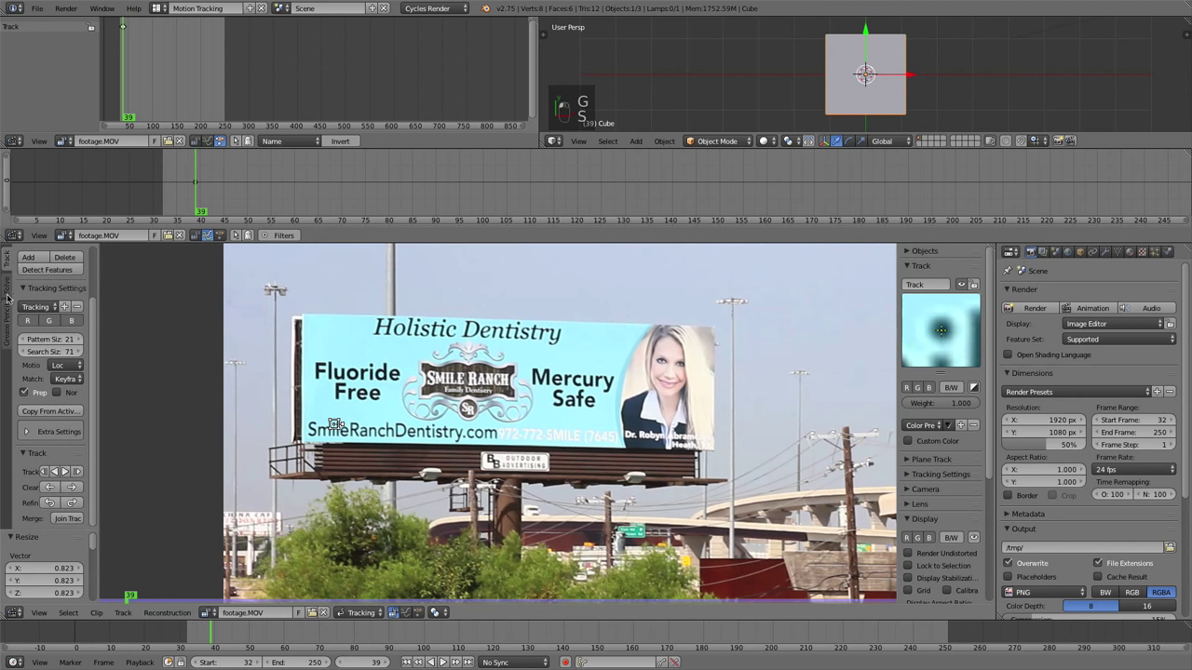
pyautogui.click(66, 472)
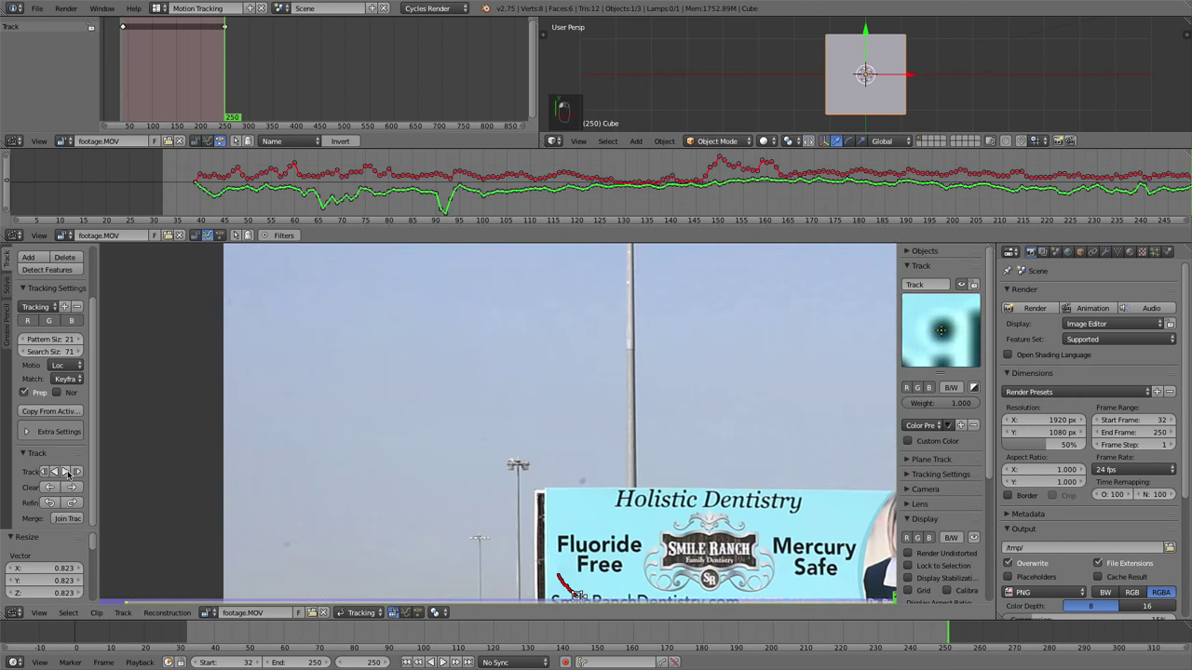
pyautogui.scroll(-3, 646, 515)
pyautogui.moveTo(646, 515); pyautogui.dragTo(559, 444, button='middle')
pyautogui.scroll(2, 558, 444)
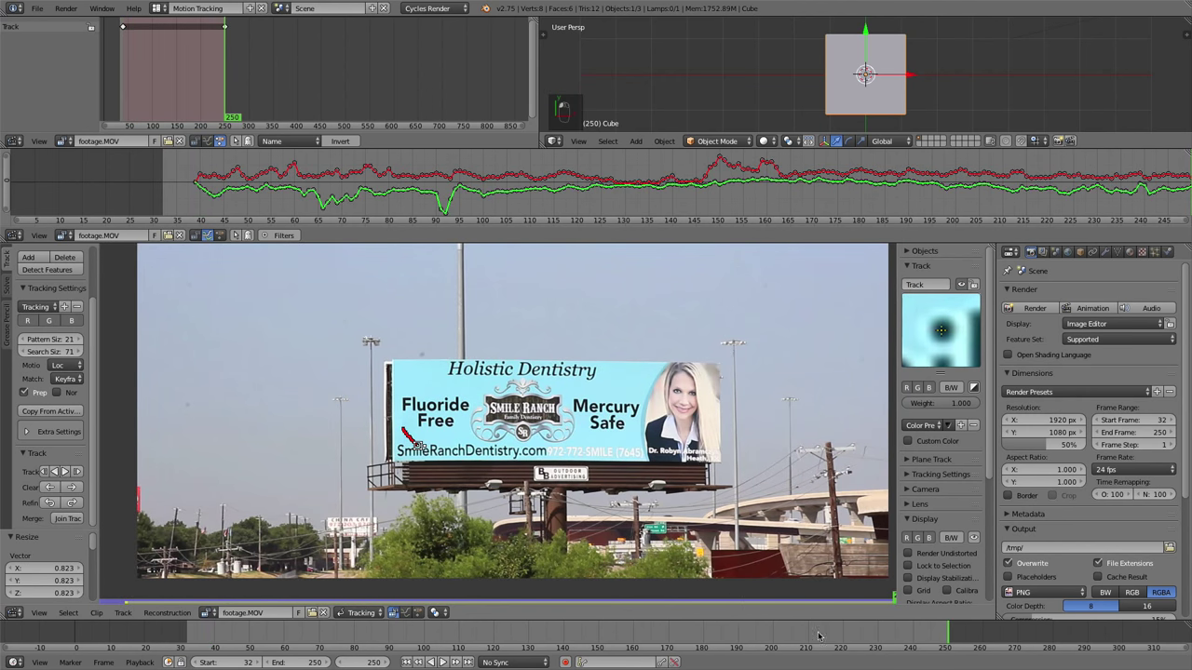
pyautogui.moveTo(874, 631); pyautogui.dragTo(518, 633)
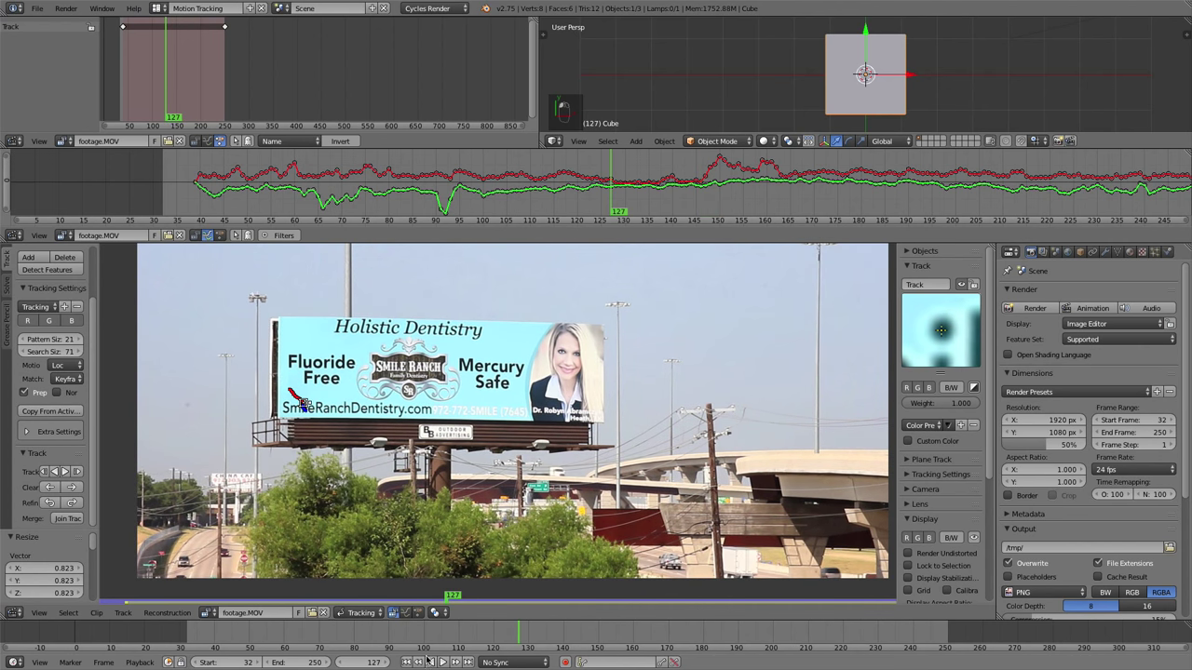
# Step: At frame 32, add a marker just below the lamp head near the billboard's upper right corner and scale it to 0.79
pyautogui.click(405, 664)
pyautogui.moveTo(535, 307); pyautogui.dragTo(584, 467, button='middle')
pyautogui.scroll(7, 625, 310)
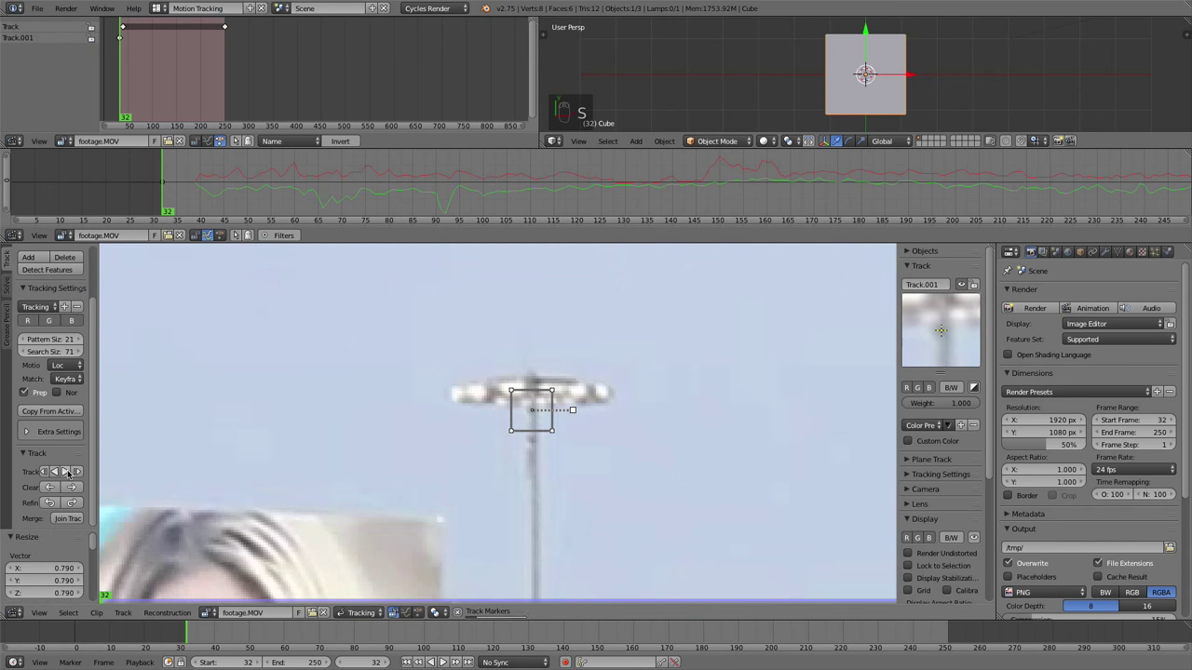
# Step: Track the lamp post marker forward to frame 250 and scrub back through its path
pyautogui.click(67, 472)
pyautogui.scroll(-3, 521, 454)
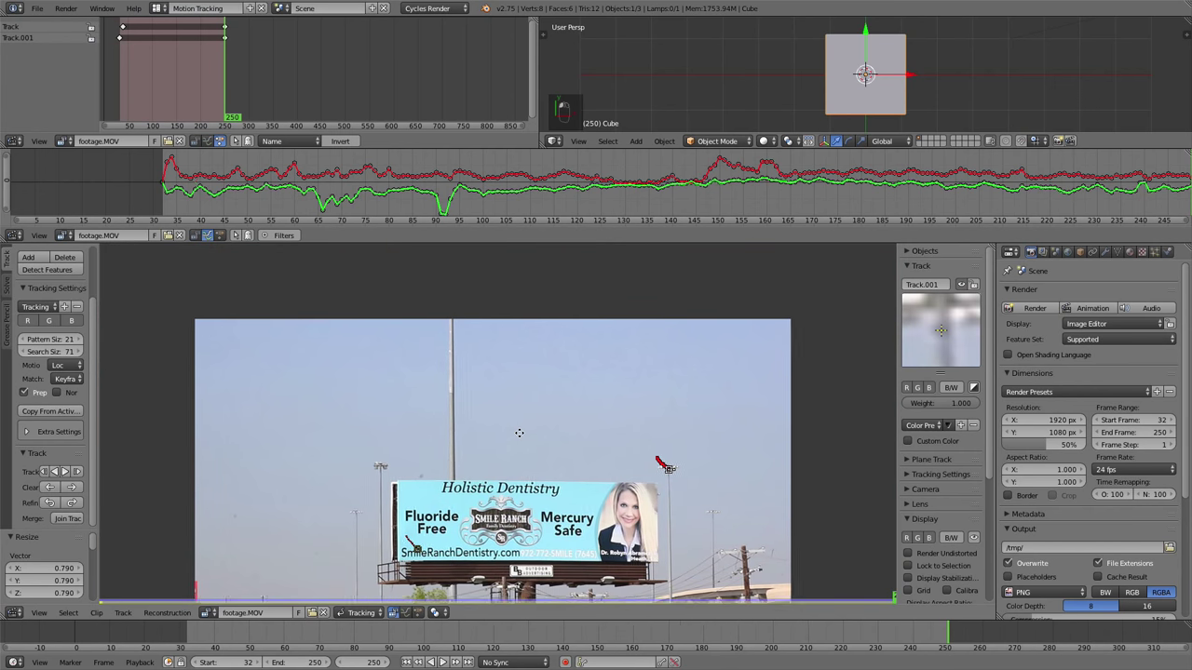
pyautogui.scroll(2, 519, 433)
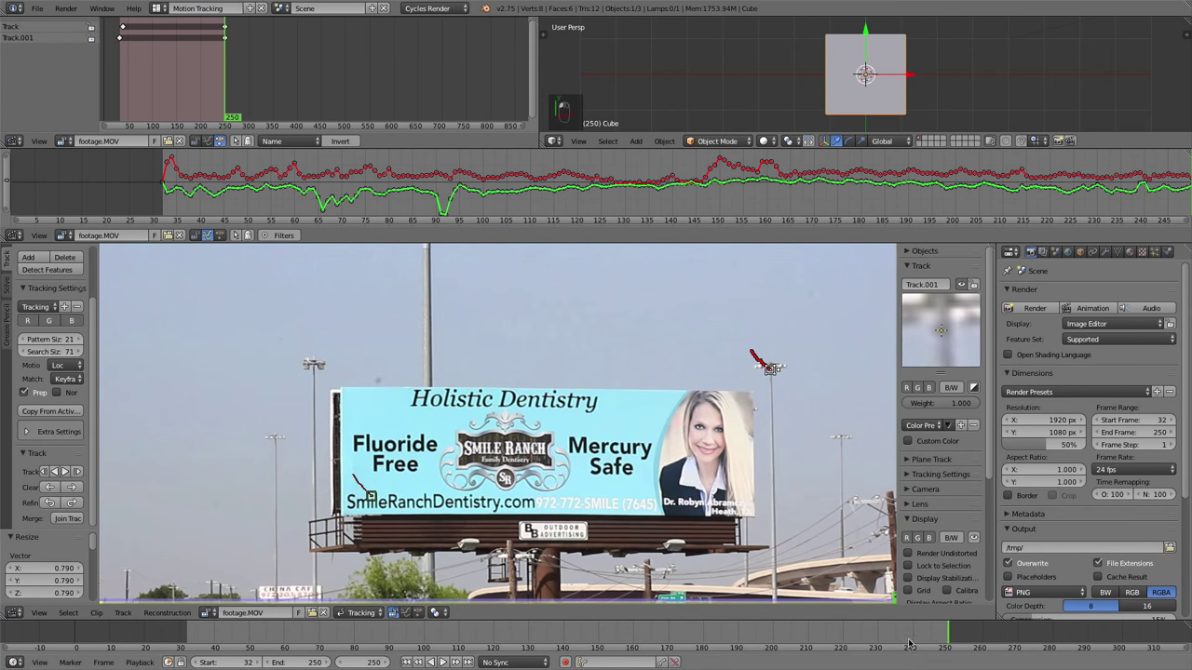
pyautogui.moveTo(909, 642); pyautogui.dragTo(299, 648)
pyautogui.moveTo(551, 410); pyautogui.dragTo(637, 509, button='middle')
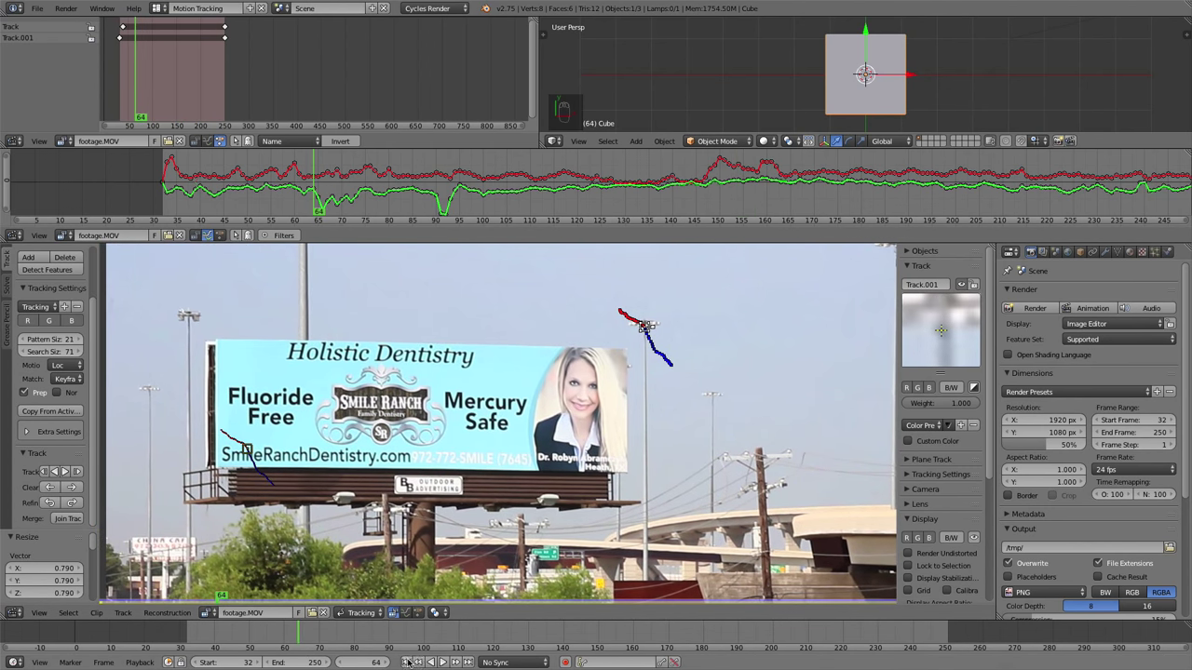
# Step: Back at frame 32, add a marker on the first "i" dot of "Holistic" and scale it to 0.588
pyautogui.click(407, 662)
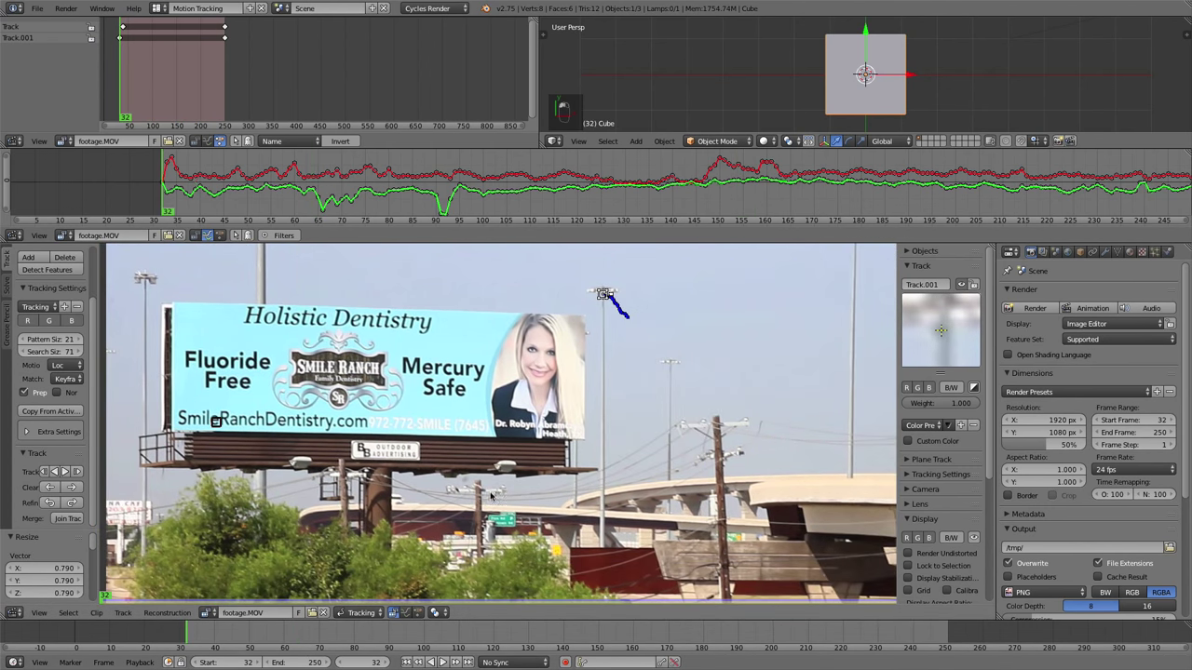
pyautogui.moveTo(389, 375); pyautogui.dragTo(523, 461, button='middle')
pyautogui.scroll(7, 495, 427)
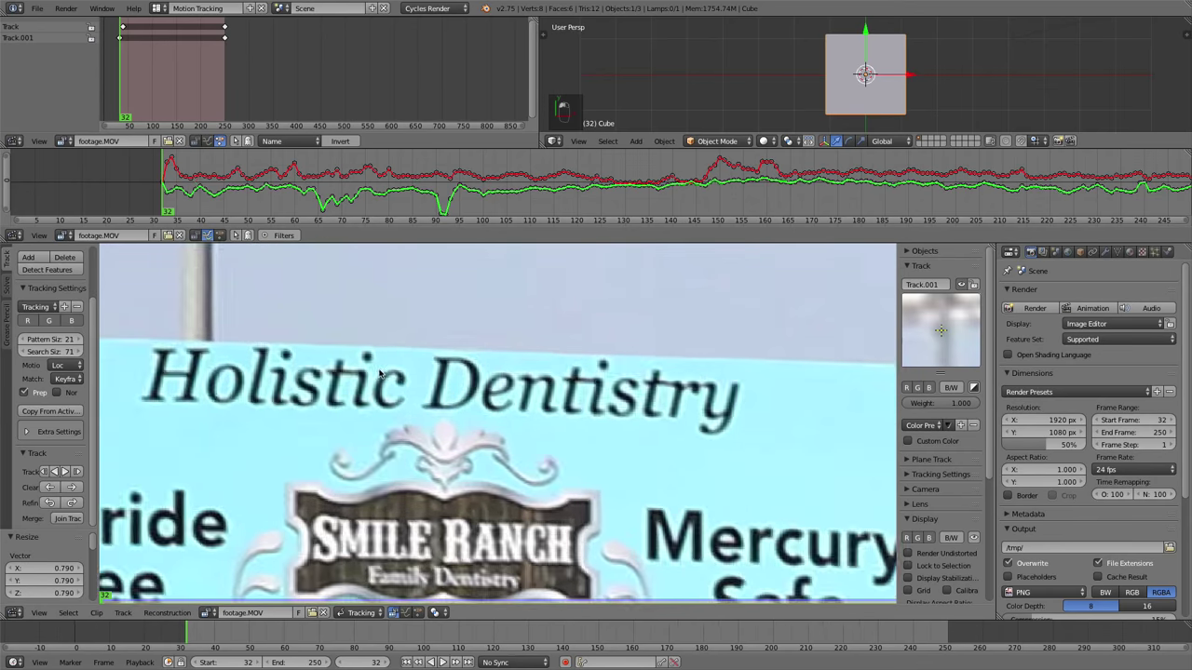
pyautogui.moveTo(380, 381); pyautogui.dragTo(748, 463, button='middle')
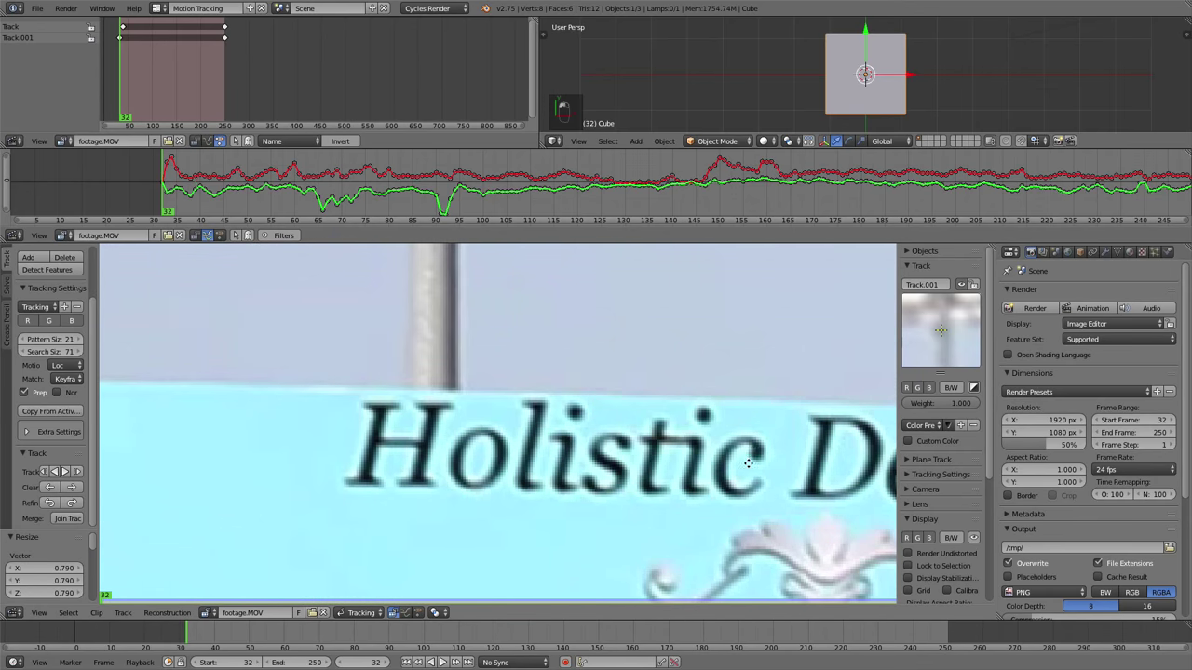
pyautogui.scroll(3, 673, 409)
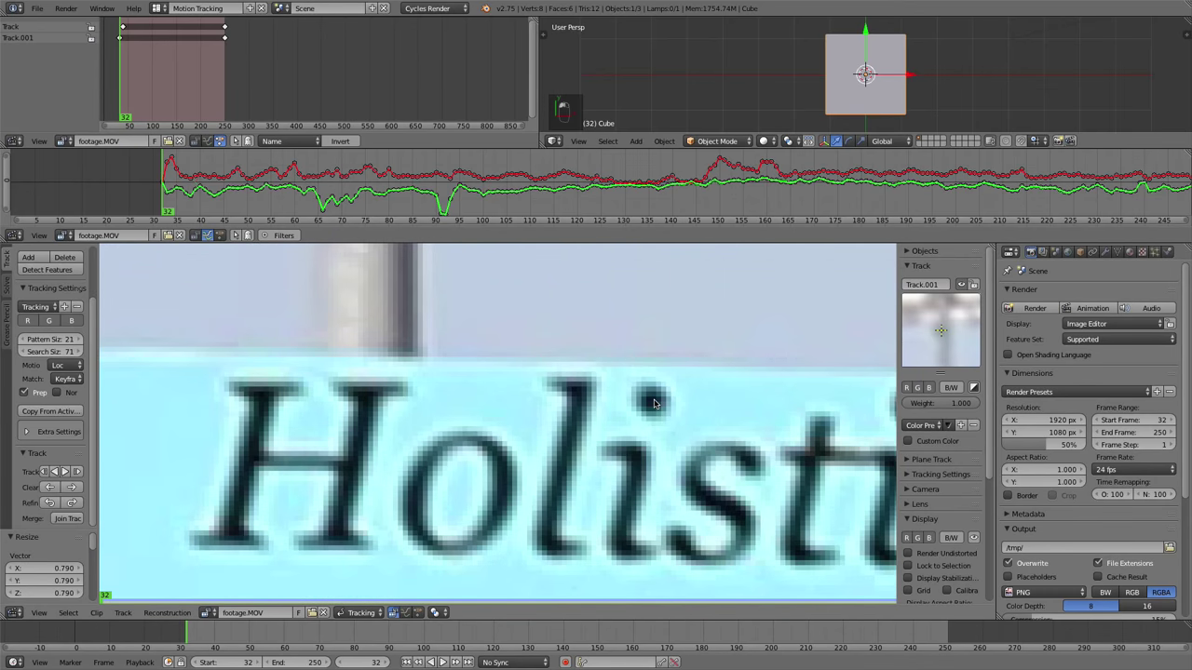
pyautogui.keyDown('ctrl'); pyautogui.click(653, 403); pyautogui.keyUp('ctrl')
pyautogui.press('s')
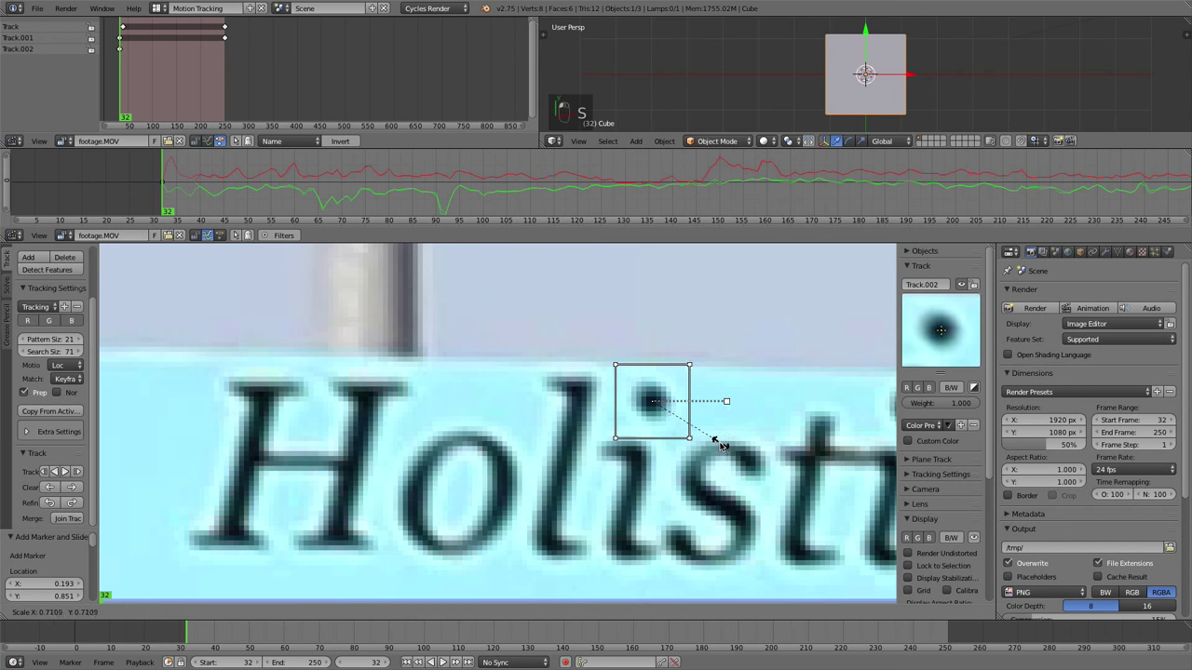
pyautogui.click(685, 417)
# Step: Track the "Holistic" marker forward to frame 250
pyautogui.scroll(-4, 665, 404)
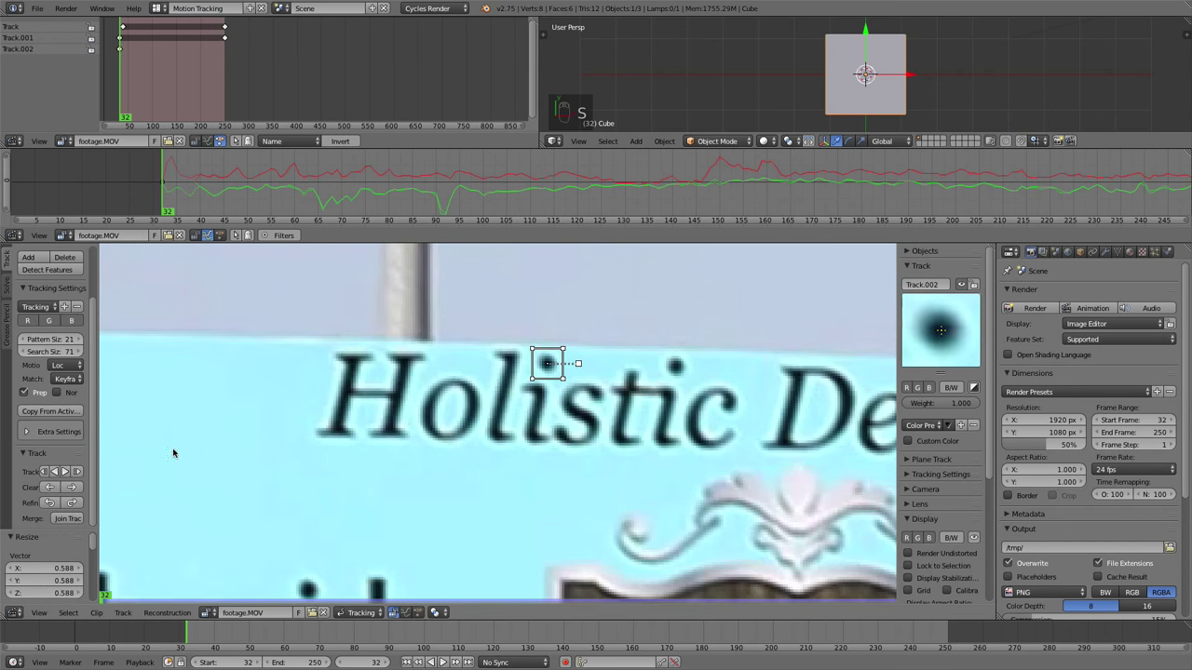
pyautogui.click(66, 472)
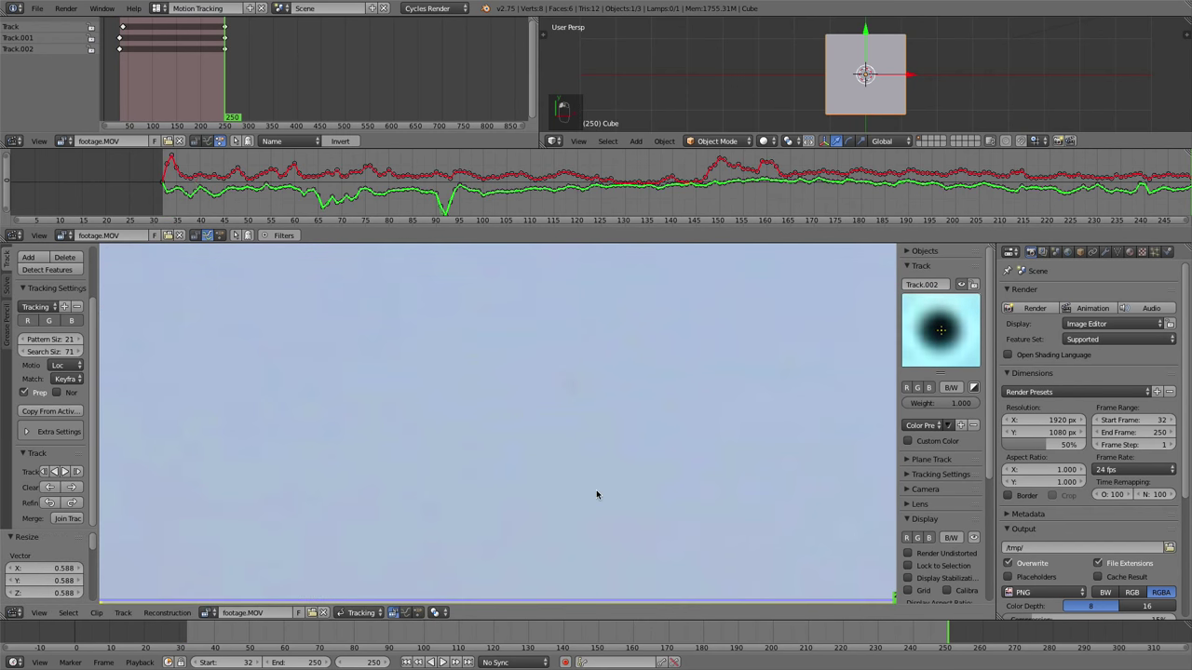
pyautogui.scroll(-5, 716, 481)
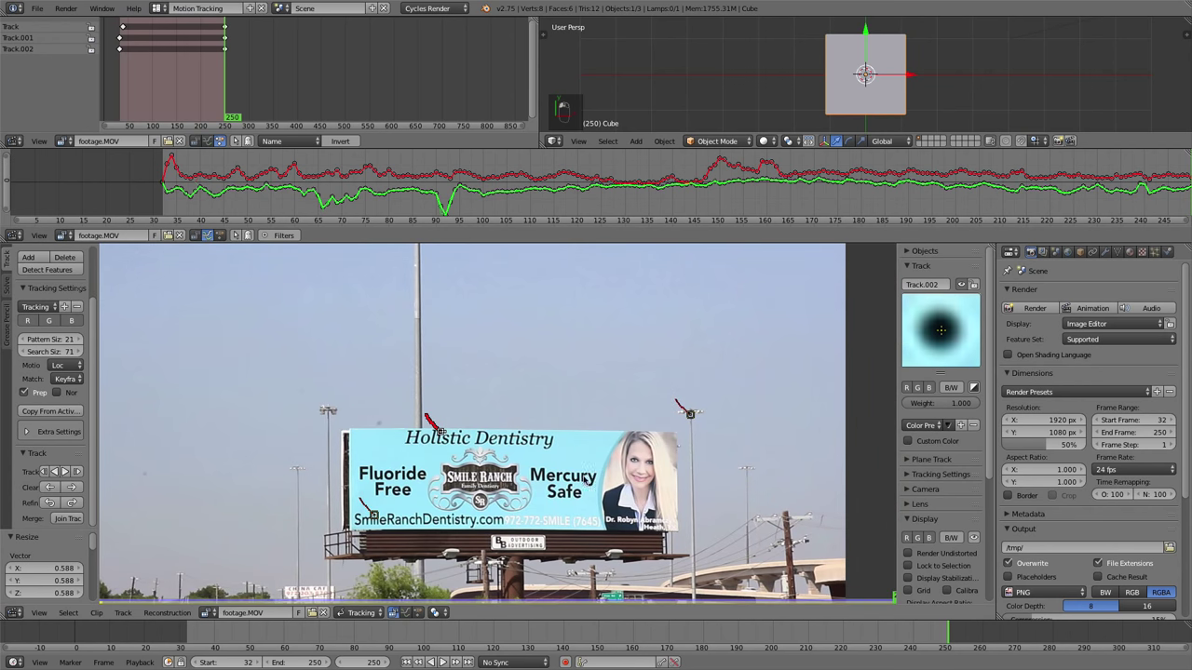
# Step: Scrub back through the "Holistic" marker's tracked path and return to frame 32
pyautogui.moveTo(889, 644); pyautogui.dragTo(247, 650)
pyautogui.click(409, 662)
pyautogui.scroll(6, 545, 434)
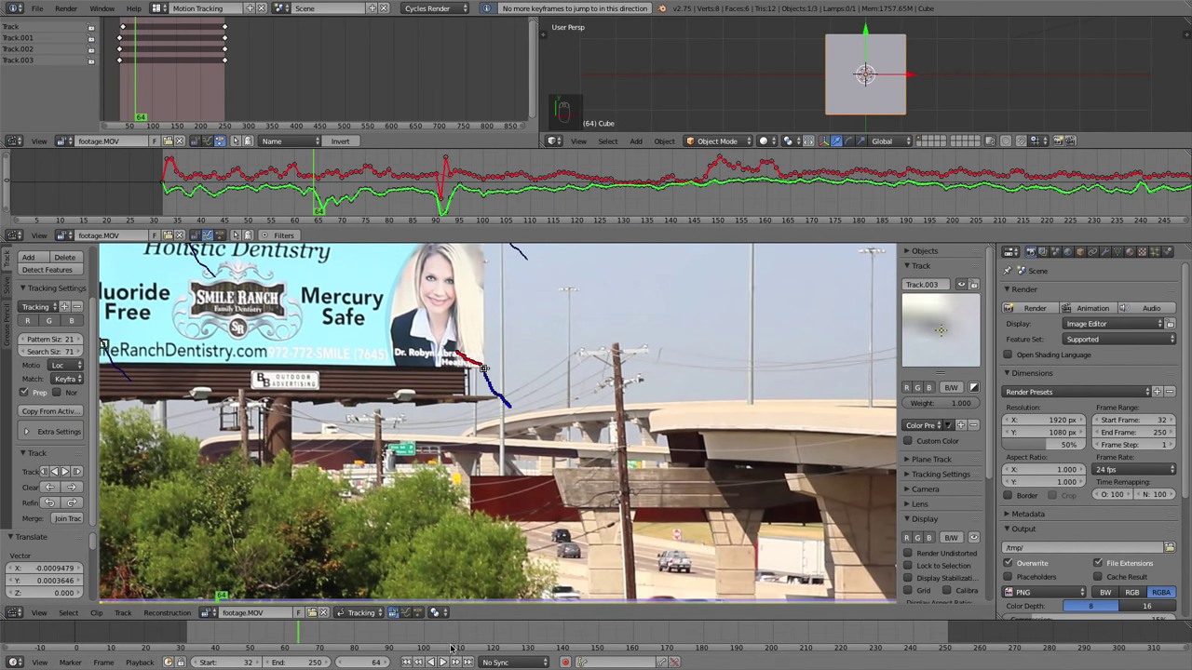
# Step: From frame 32, select all four markers and scrub to frame 90 to compare their tracked paths
pyautogui.click(407, 663)
pyautogui.moveTo(590, 437); pyautogui.dragTo(835, 597, button='middle')
pyautogui.press('a')
pyautogui.press('a')
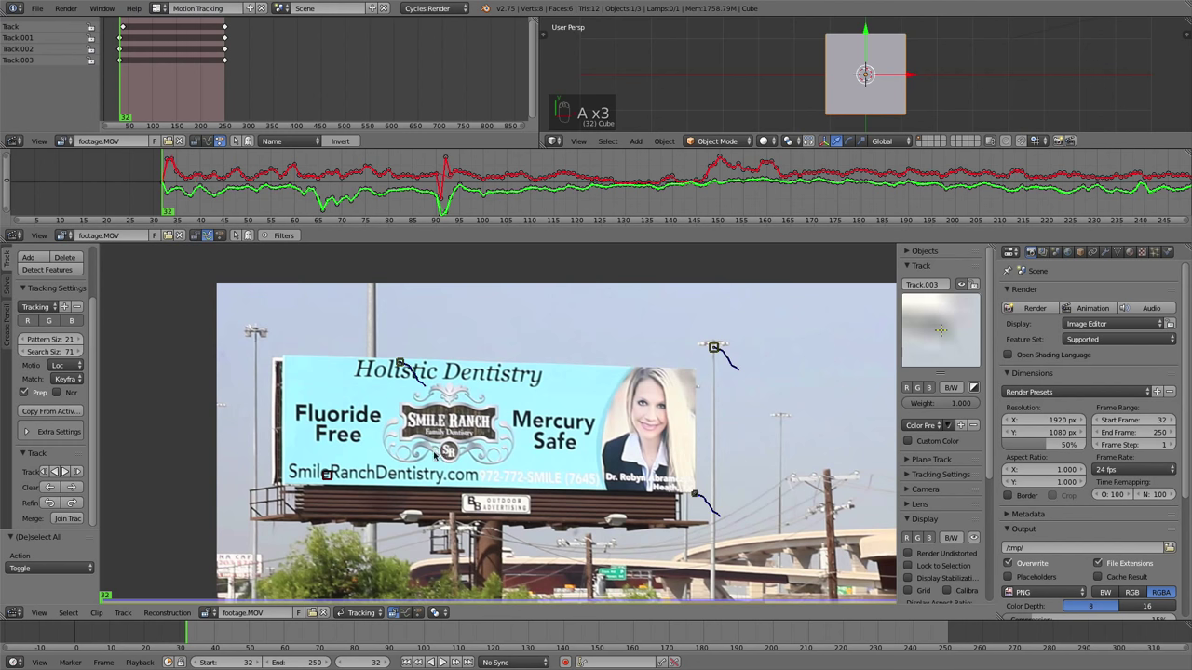
pyautogui.moveTo(191, 639); pyautogui.dragTo(391, 643)
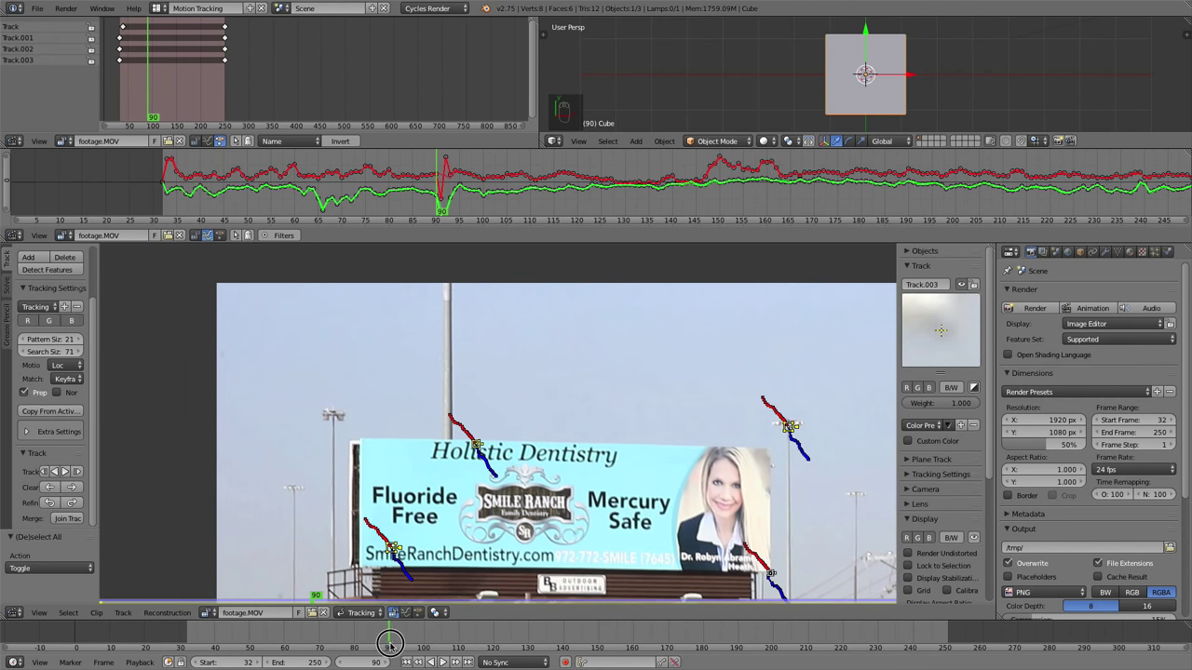
# Step: Undo the last three operations
pyautogui.press('super+z')
pyautogui.press('super+z')
pyautogui.press('super+z')
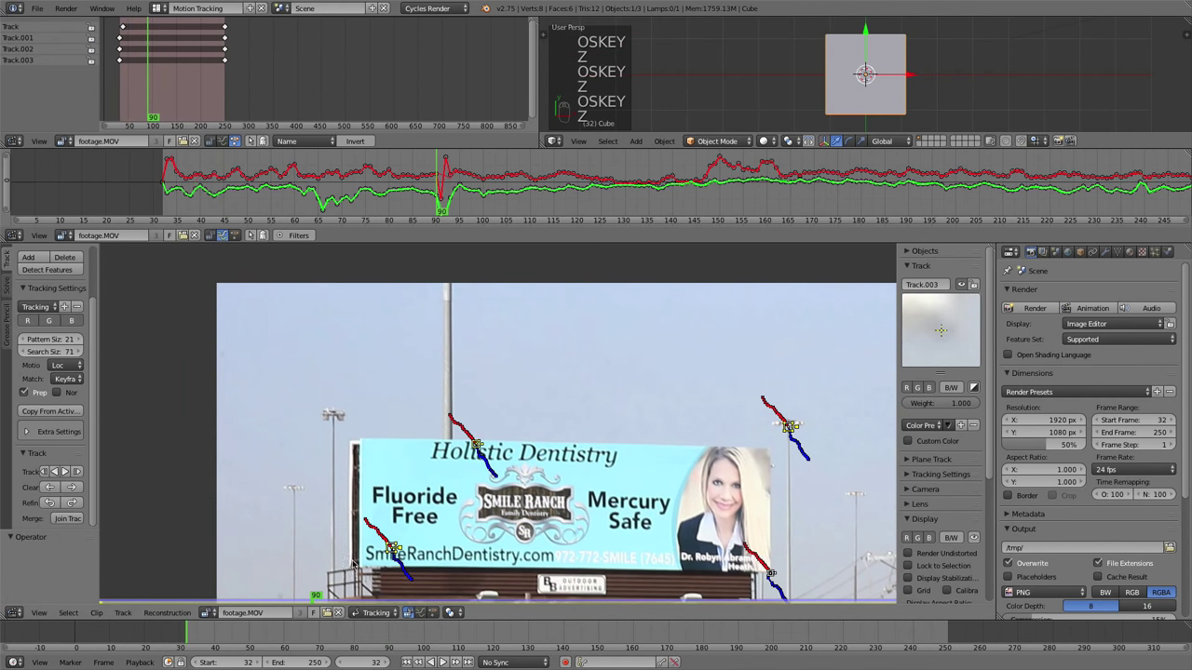
# Step: At frame 40, select the marker on the "i" dot of "Smile" in the billboard's web address
pyautogui.moveTo(208, 639)
pyautogui.mouseDown()
pyautogui.moveTo(462, 638)
pyautogui.moveTo(208, 637)
pyautogui.moveTo(202, 625)
pyautogui.moveTo(214, 627)
pyautogui.mouseUp()
pyautogui.scroll(5, 402, 455)
pyautogui.scroll(1, 402, 454)
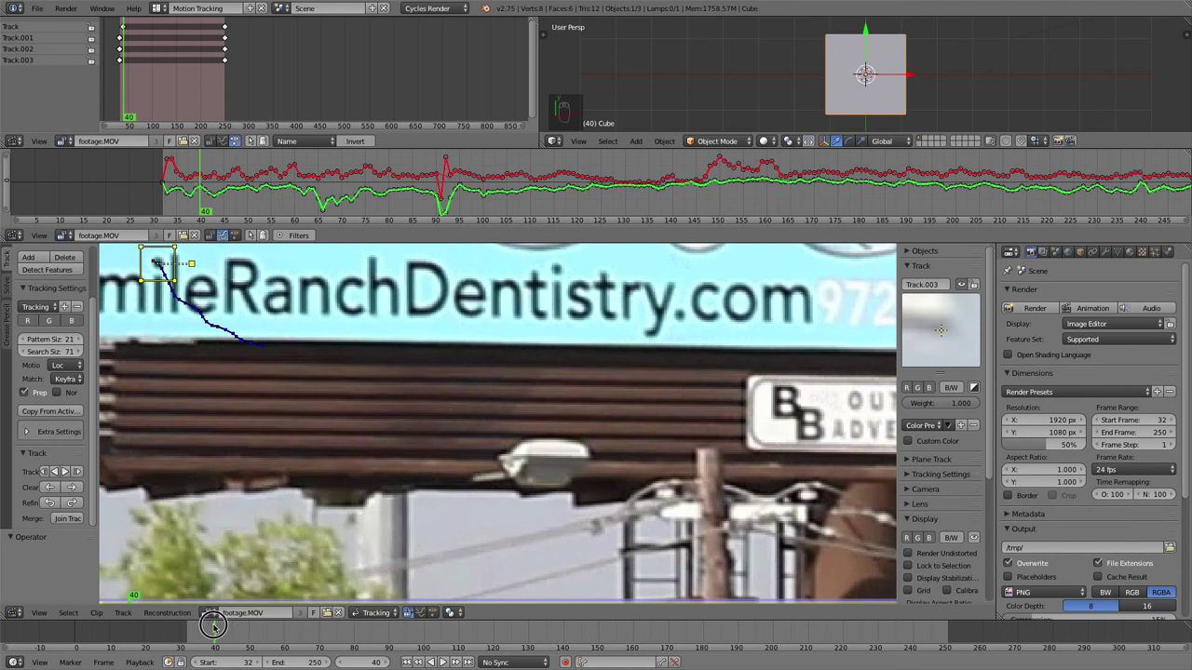
pyautogui.moveTo(225, 455); pyautogui.dragTo(408, 604, button='middle')
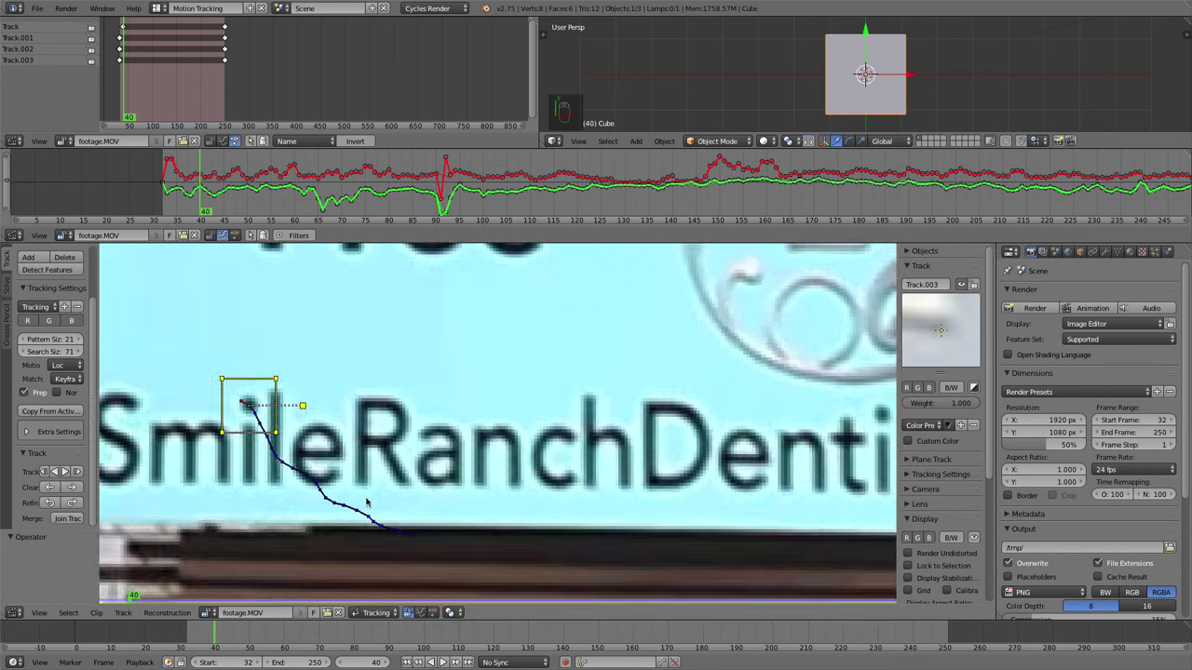
pyautogui.scroll(1, 367, 503)
pyautogui.rightClick(188, 432)
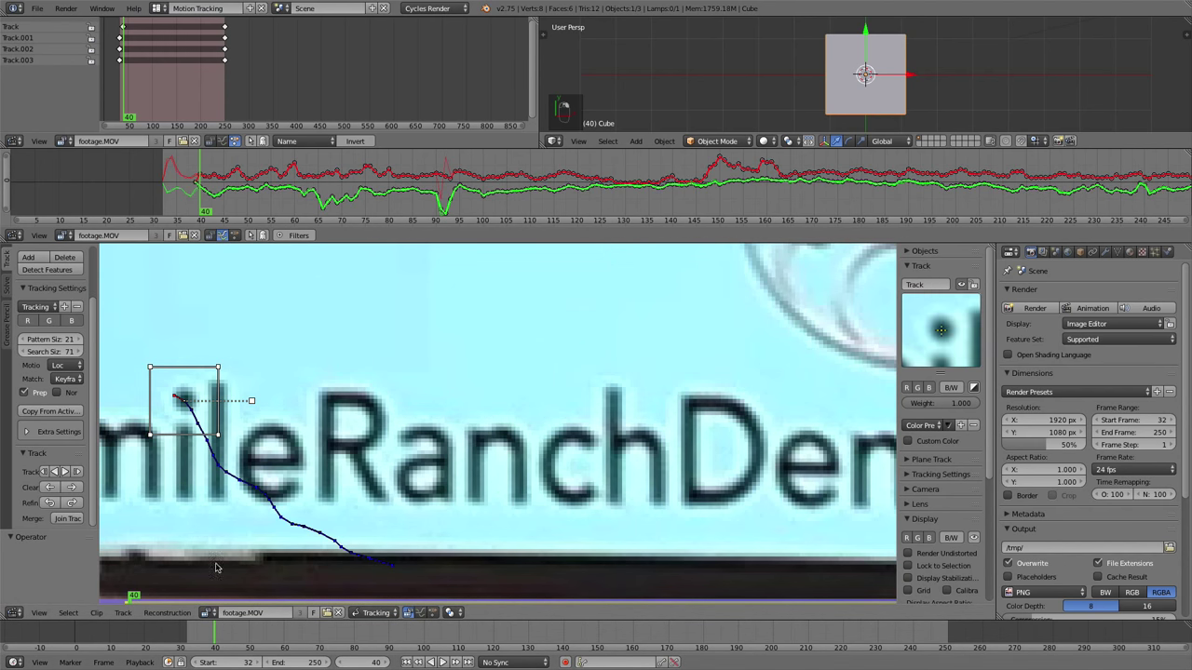
# Step: At frame 38, realign the "Smile" marker on its "i" dot and track it backward to frame 32
pyautogui.moveTo(218, 636)
pyautogui.mouseDown()
pyautogui.moveTo(244, 636)
pyautogui.moveTo(197, 637)
pyautogui.moveTo(209, 637)
pyautogui.mouseUp()
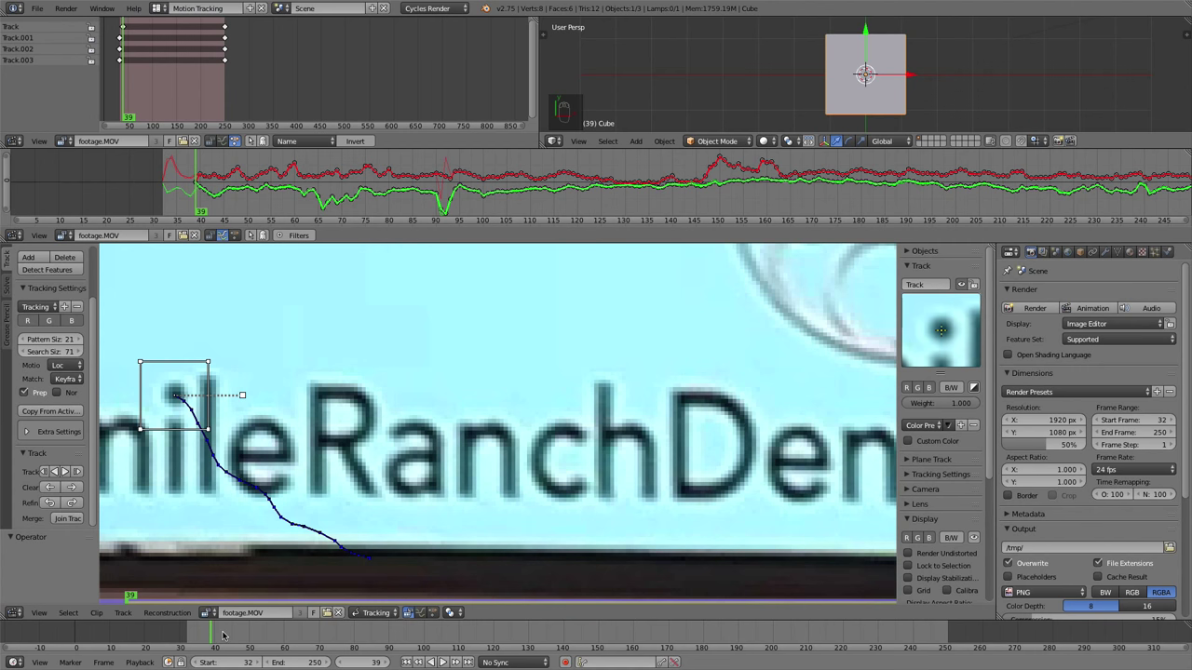
pyautogui.press('Left')
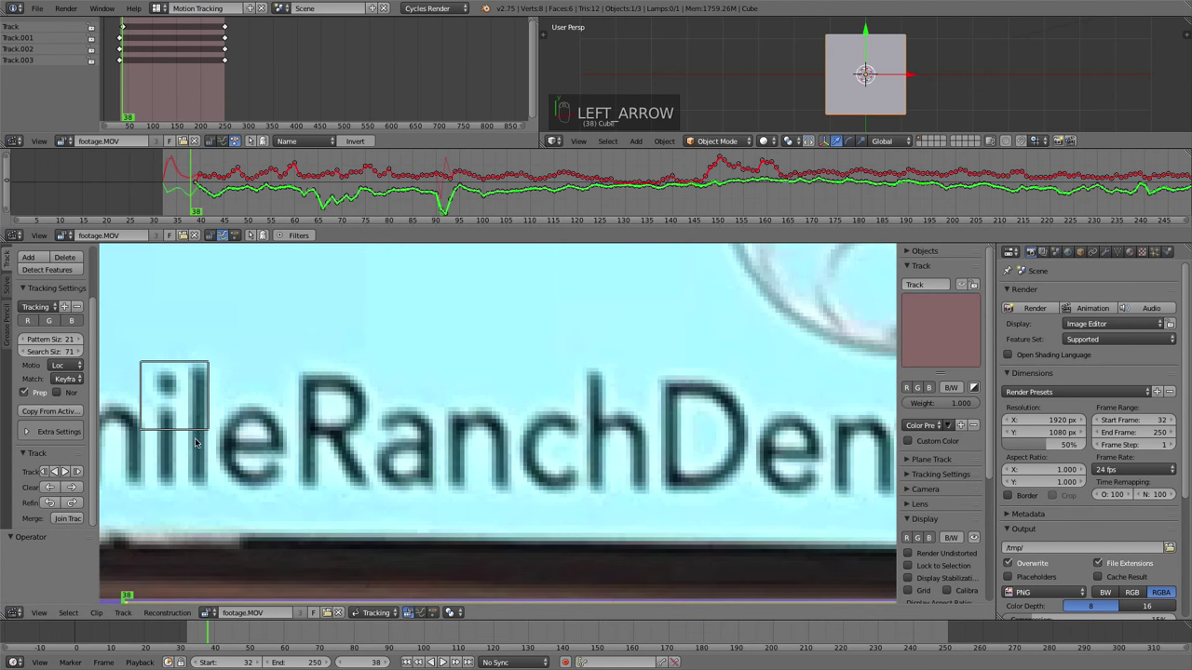
pyautogui.rightClick(242, 454)
pyautogui.press('g')
pyautogui.click(235, 446)
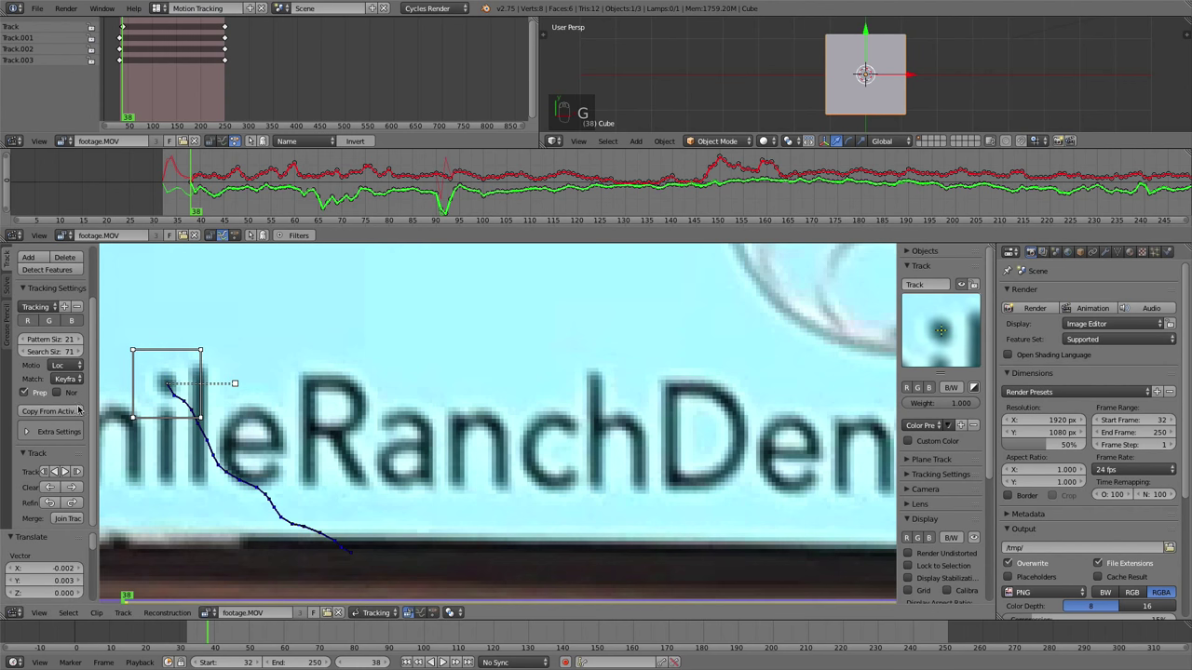
pyautogui.click(56, 472)
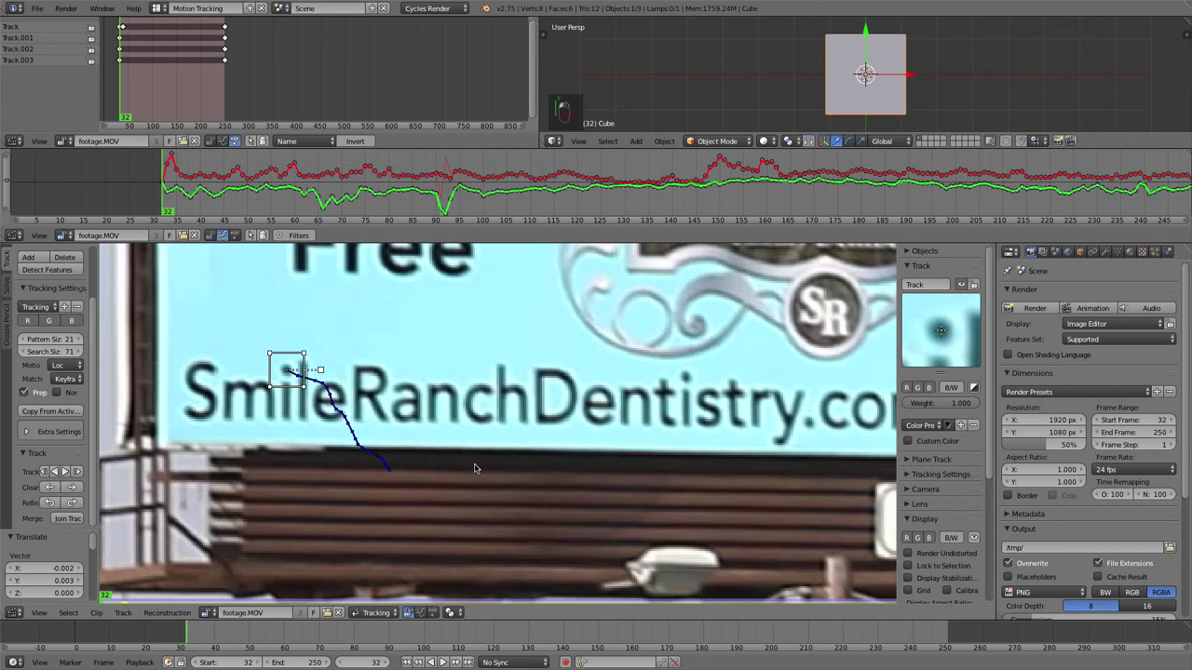
# Step: Scrub forward to frame 121 and back to frame 73 to check that all markers follow the billboard
pyautogui.moveTo(195, 630); pyautogui.dragTo(499, 639)
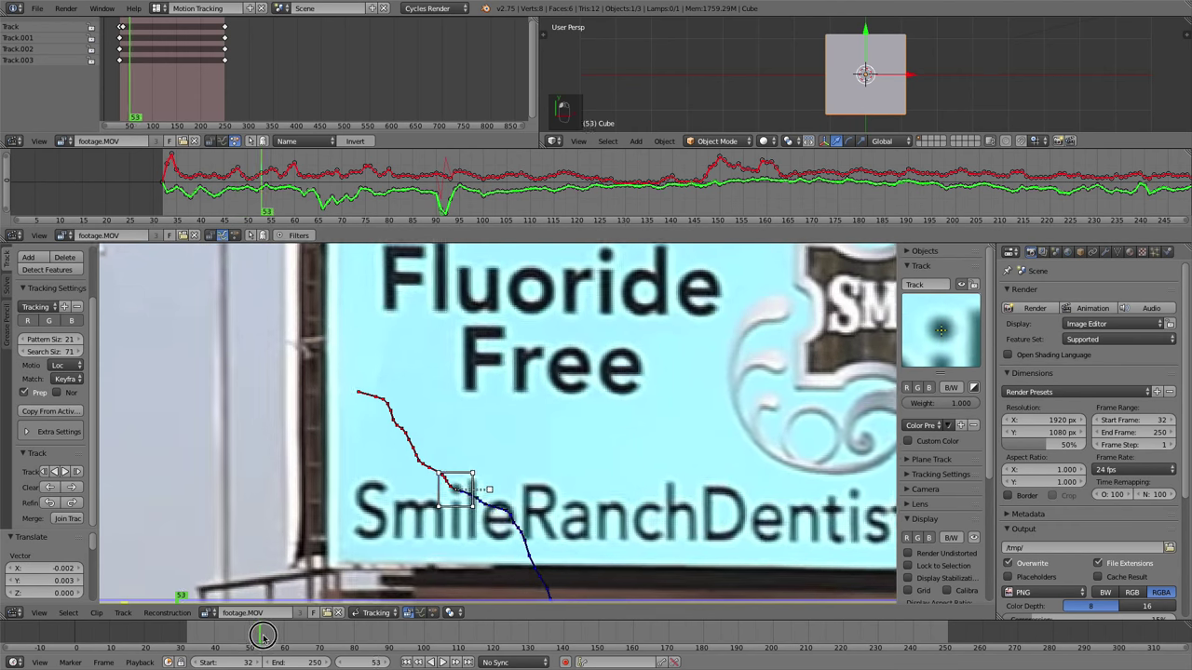
pyautogui.scroll(-5, 550, 485)
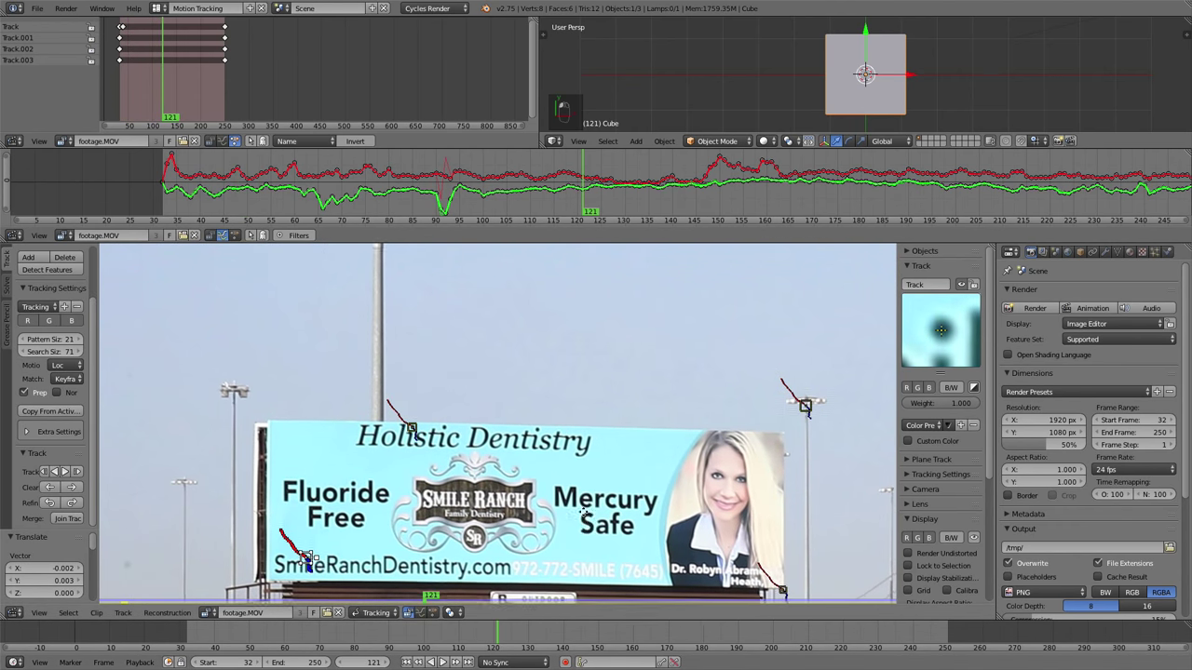
pyautogui.moveTo(593, 499); pyautogui.dragTo(513, 419, button='middle')
pyautogui.scroll(-4, 513, 419)
pyautogui.moveTo(487, 639); pyautogui.dragTo(329, 649)
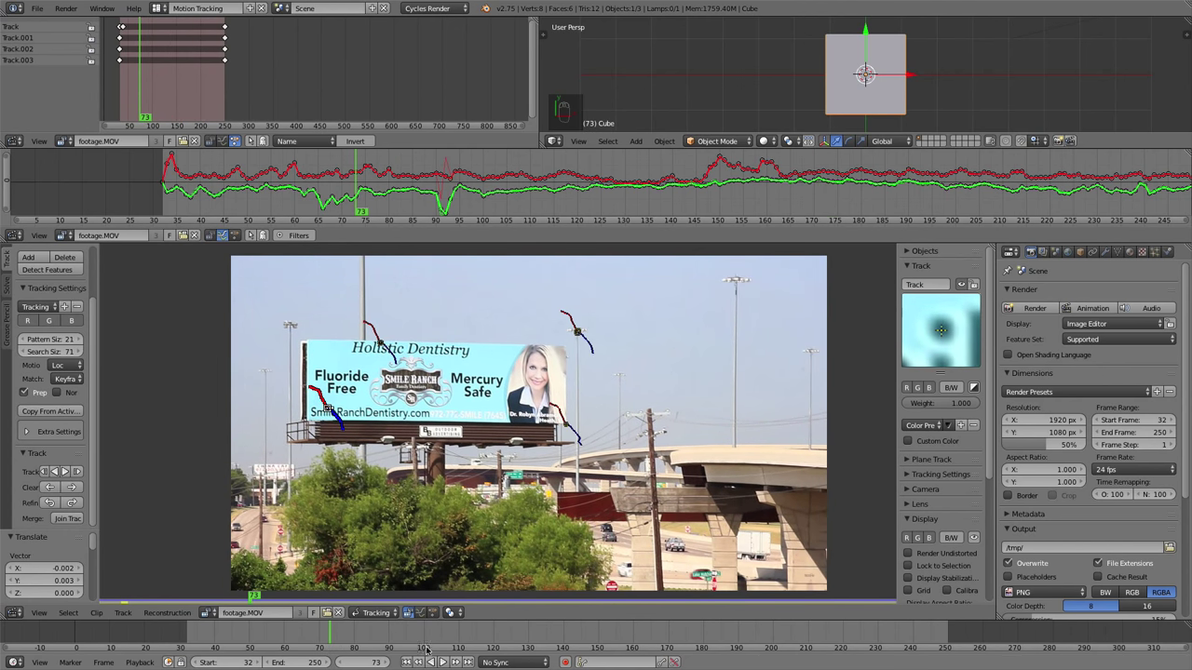
pyautogui.scroll(3, 552, 496)
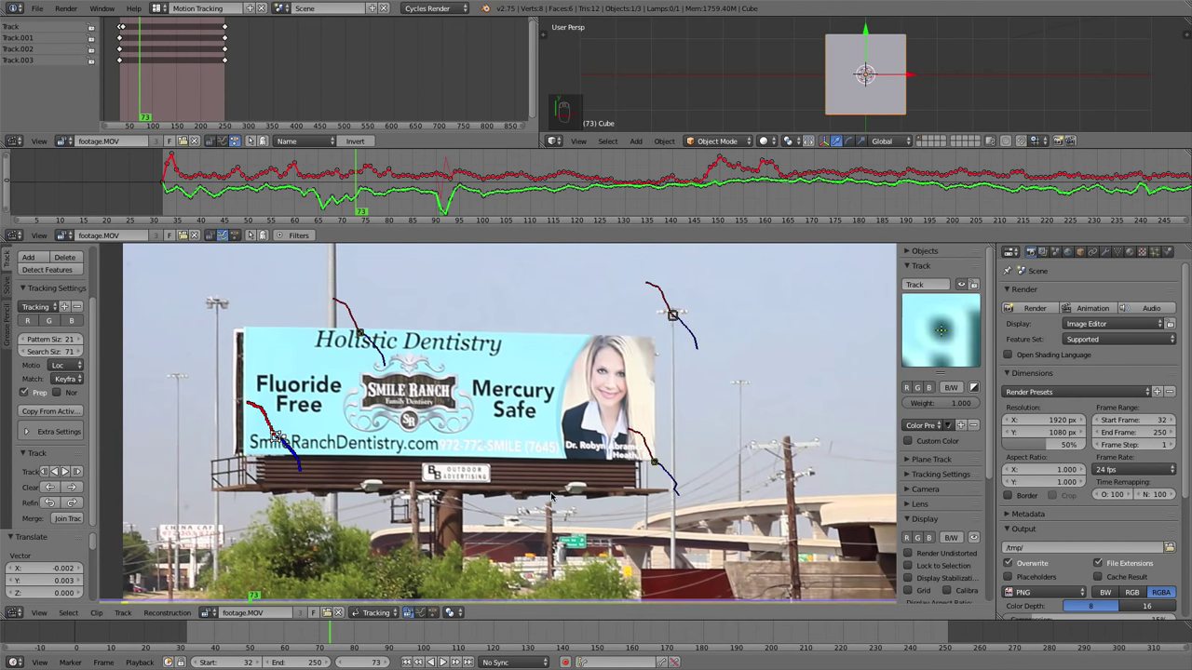
# Step: At frame 32, select all four markers and create a plane track from them
pyautogui.hotkey('shift', 'Left')
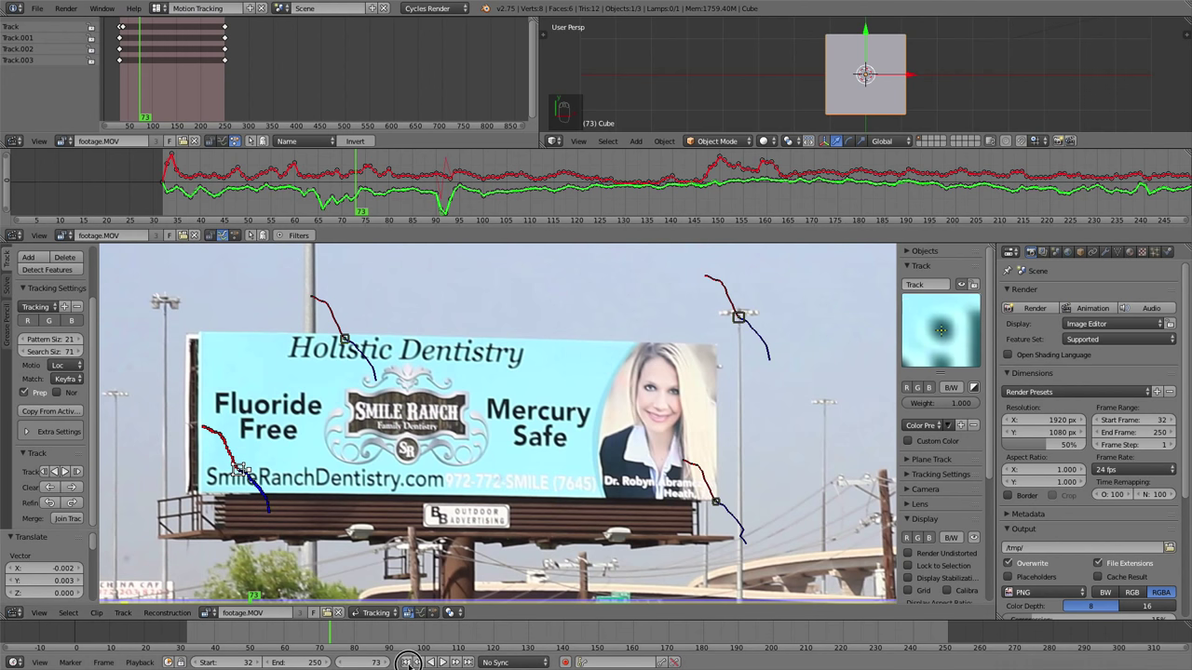
pyautogui.scroll(-3, 413, 522)
pyautogui.scroll(2, 463, 556)
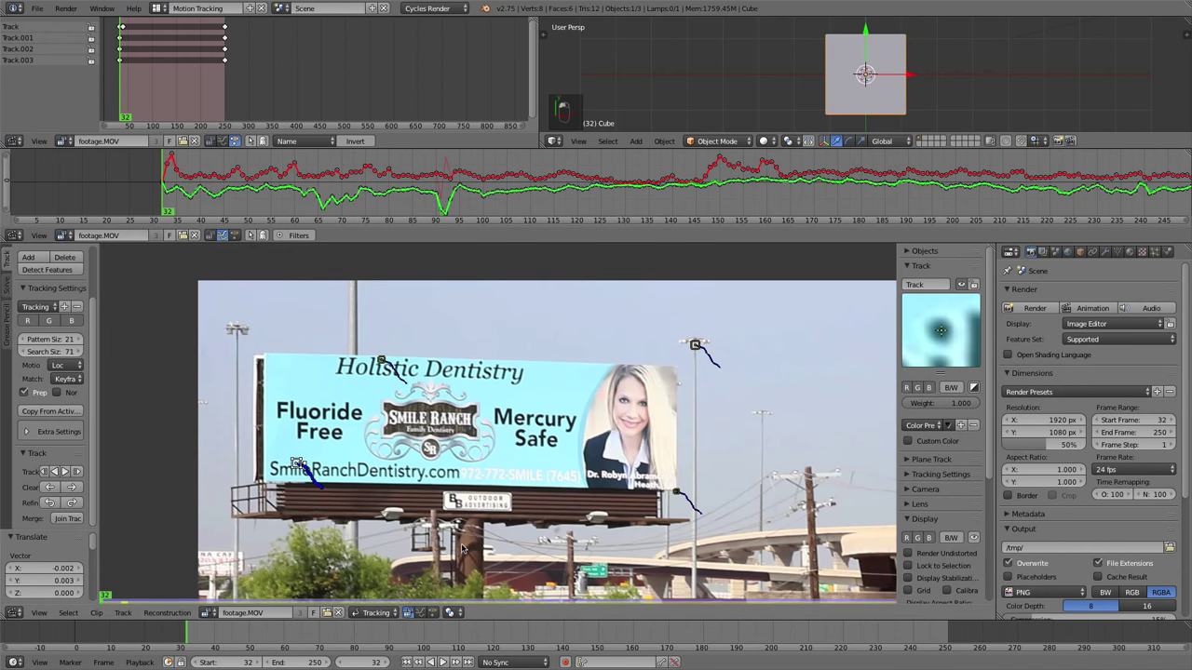
pyautogui.press('a')
pyautogui.press('a')
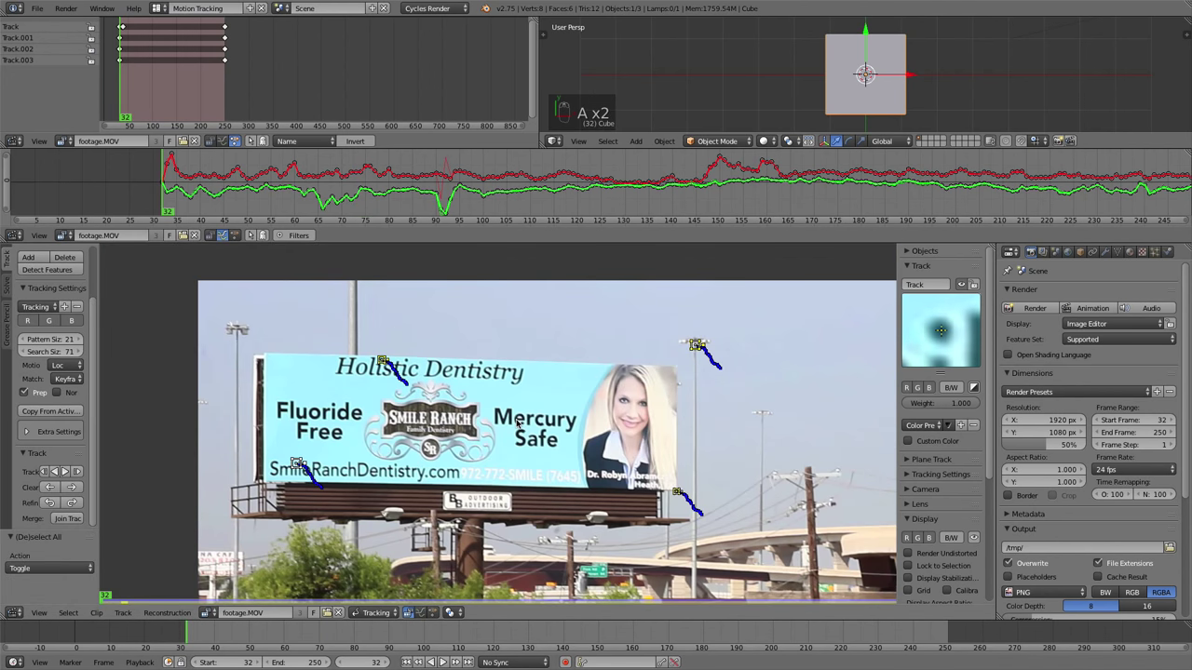
pyautogui.click(6, 290)
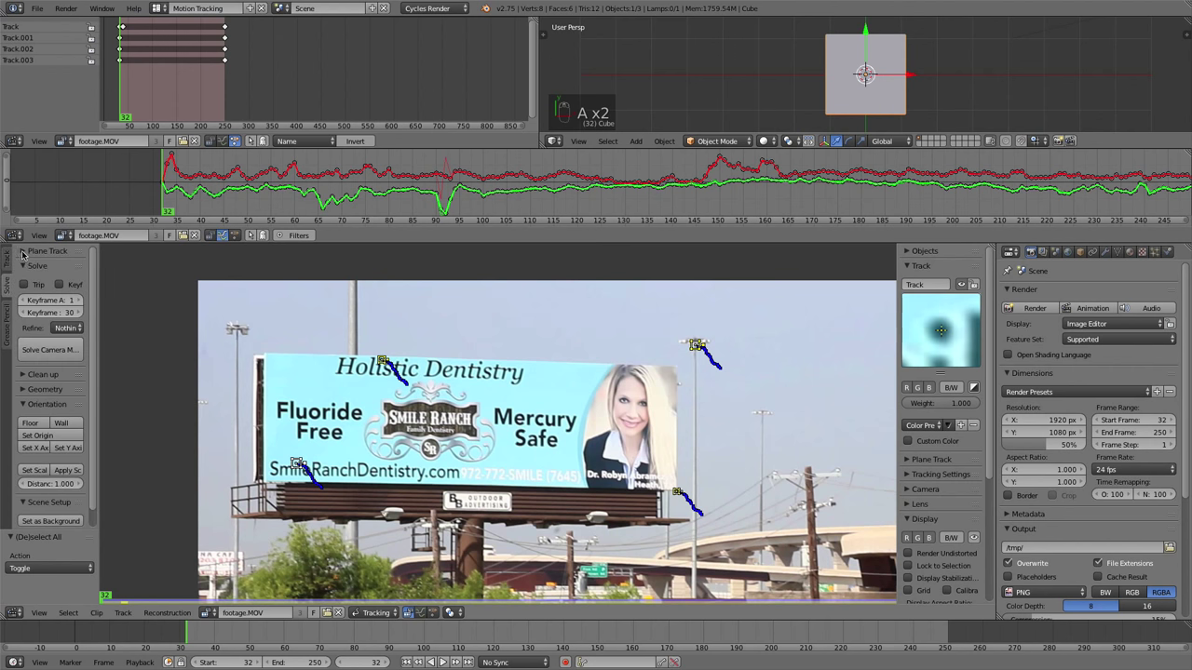
pyautogui.click(24, 251)
pyautogui.click(39, 270)
pyautogui.scroll(3, 432, 418)
pyautogui.scroll(-2, 501, 419)
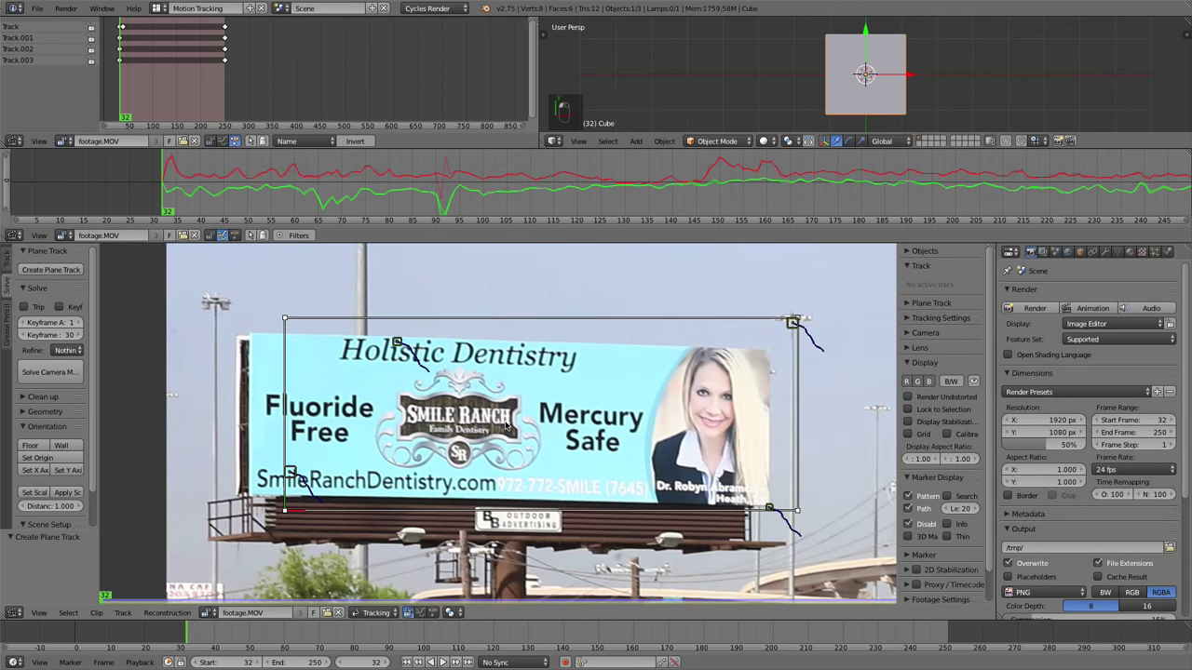
# Step: Hide the track properties region and align the plane track's two left corners with the billboard's left corners
pyautogui.press('n')
pyautogui.scroll(3, 337, 471)
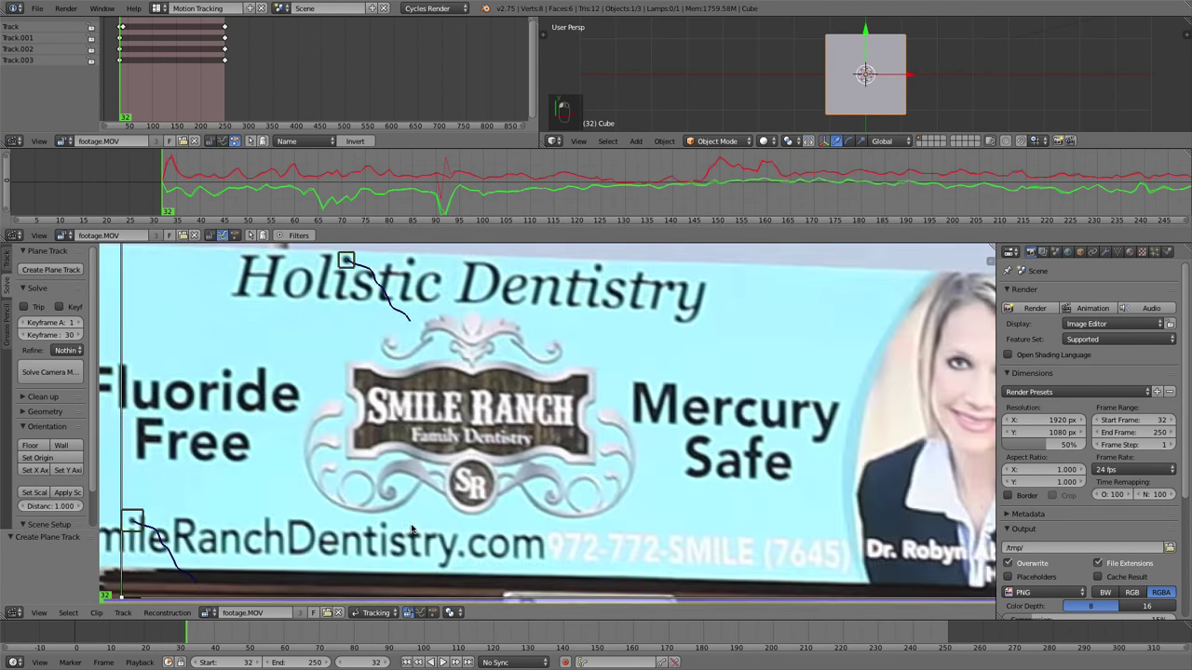
pyautogui.moveTo(328, 555); pyautogui.dragTo(263, 528)
pyautogui.moveTo(311, 257); pyautogui.dragTo(390, 404, button='middle')
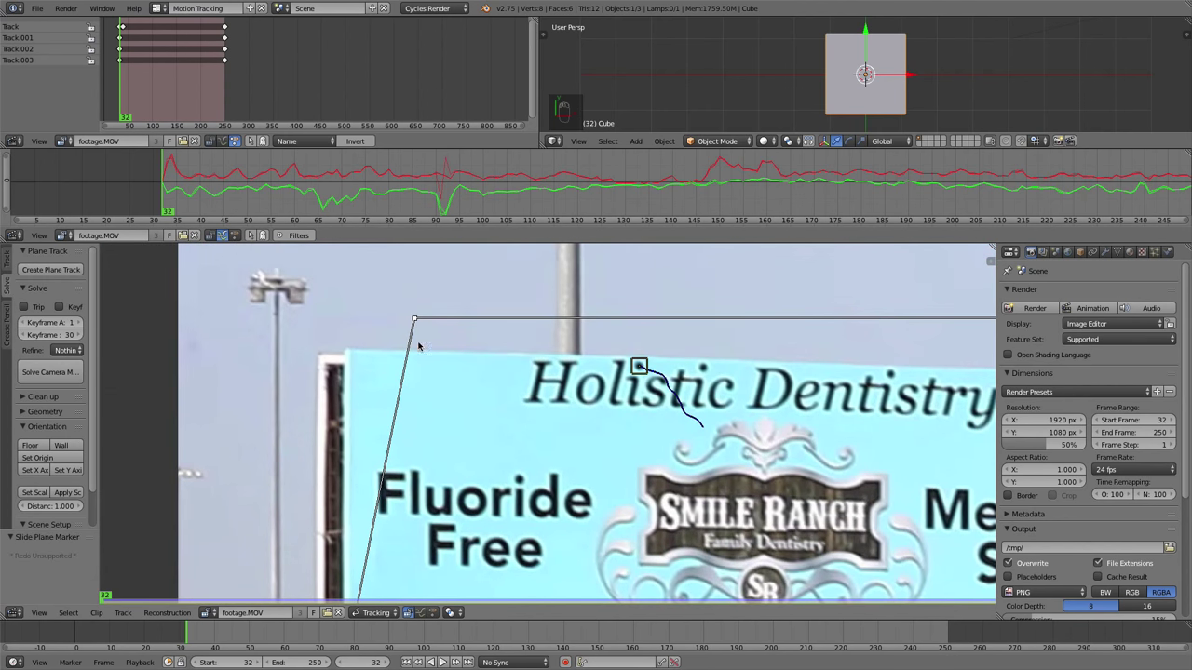
pyautogui.moveTo(413, 318)
pyautogui.mouseDown()
pyautogui.moveTo(338, 339)
pyautogui.moveTo(345, 350)
pyautogui.mouseUp()
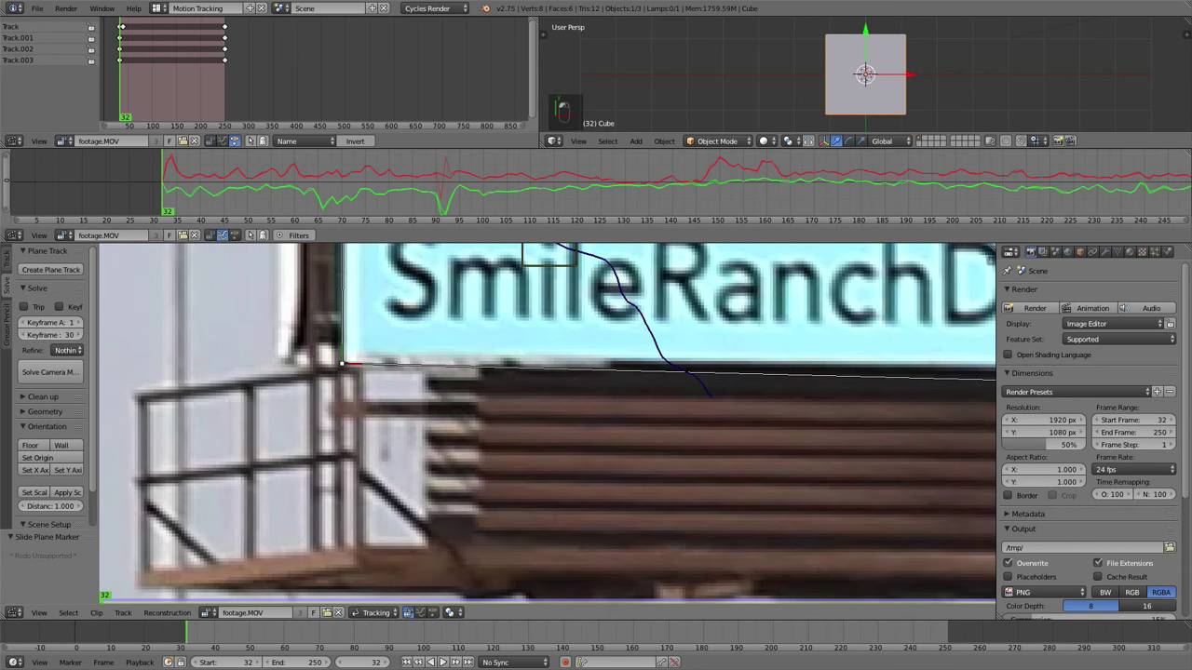
# Step: Align the plane track's upper right corner precisely with the billboard's upper right corner
pyautogui.scroll(-4, 345, 367)
# Step: Move the plane track's lower right corner onto the billboard's lower right corner
pyautogui.moveTo(694, 386); pyautogui.dragTo(309, 410, button='middle')
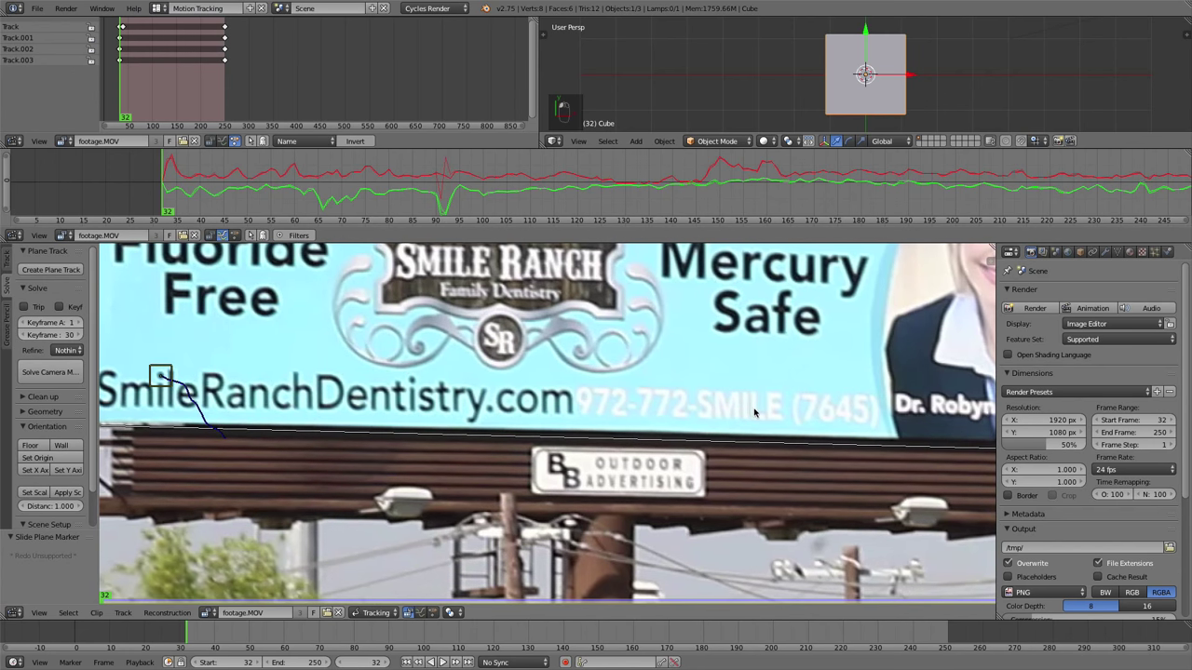
pyautogui.moveTo(790, 397); pyautogui.dragTo(378, 402, button='middle')
pyautogui.scroll(1, 736, 448)
pyautogui.scroll(2, 741, 454)
pyautogui.moveTo(931, 486); pyautogui.dragTo(775, 482, button='middle')
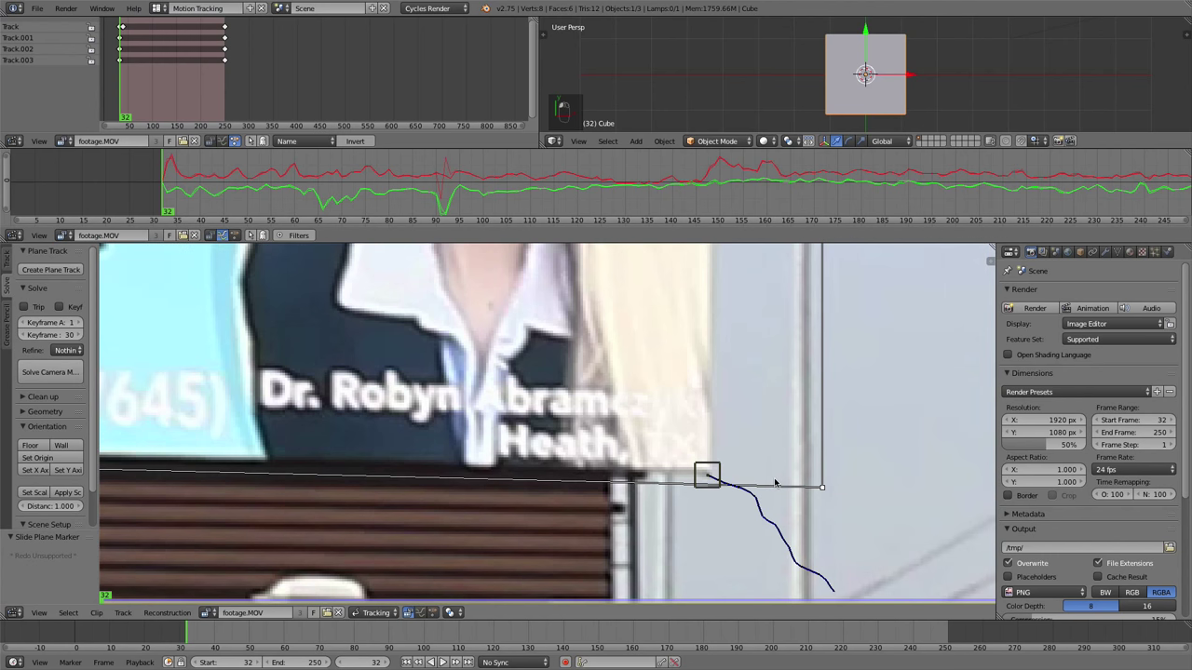
pyautogui.moveTo(823, 489); pyautogui.dragTo(713, 476)
pyautogui.scroll(-3, 717, 457)
pyautogui.moveTo(765, 309); pyautogui.dragTo(718, 531, button='middle')
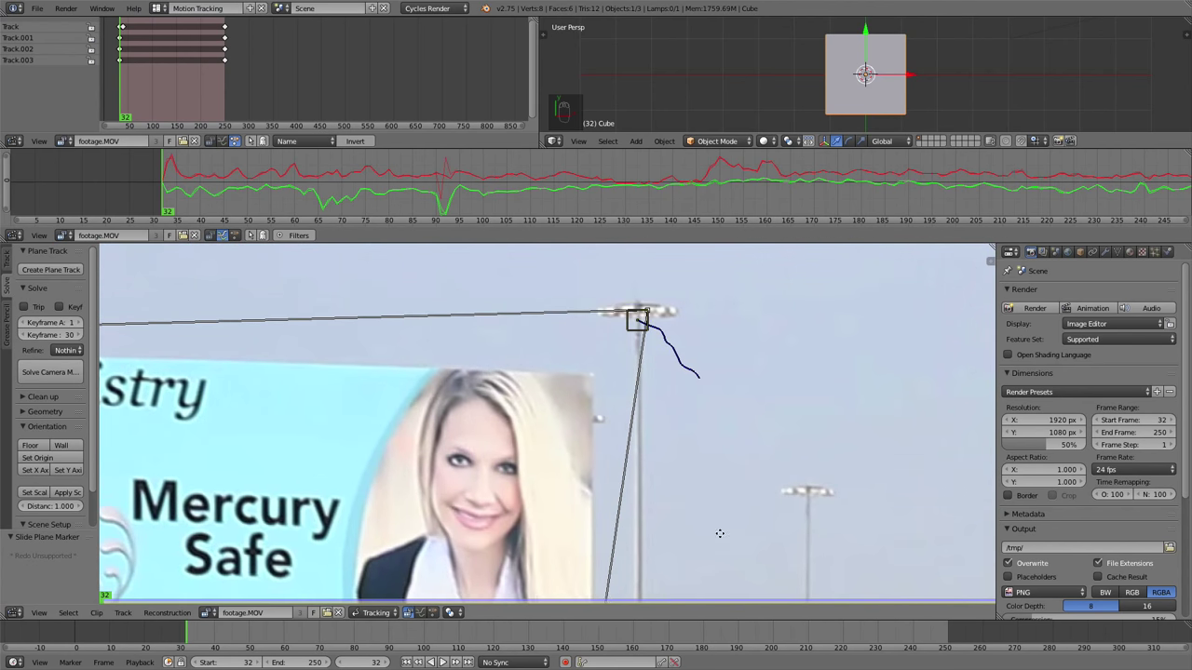
pyautogui.scroll(2, 669, 357)
pyautogui.moveTo(716, 309); pyautogui.dragTo(708, 407, button='middle')
pyautogui.moveTo(696, 346); pyautogui.dragTo(611, 442)
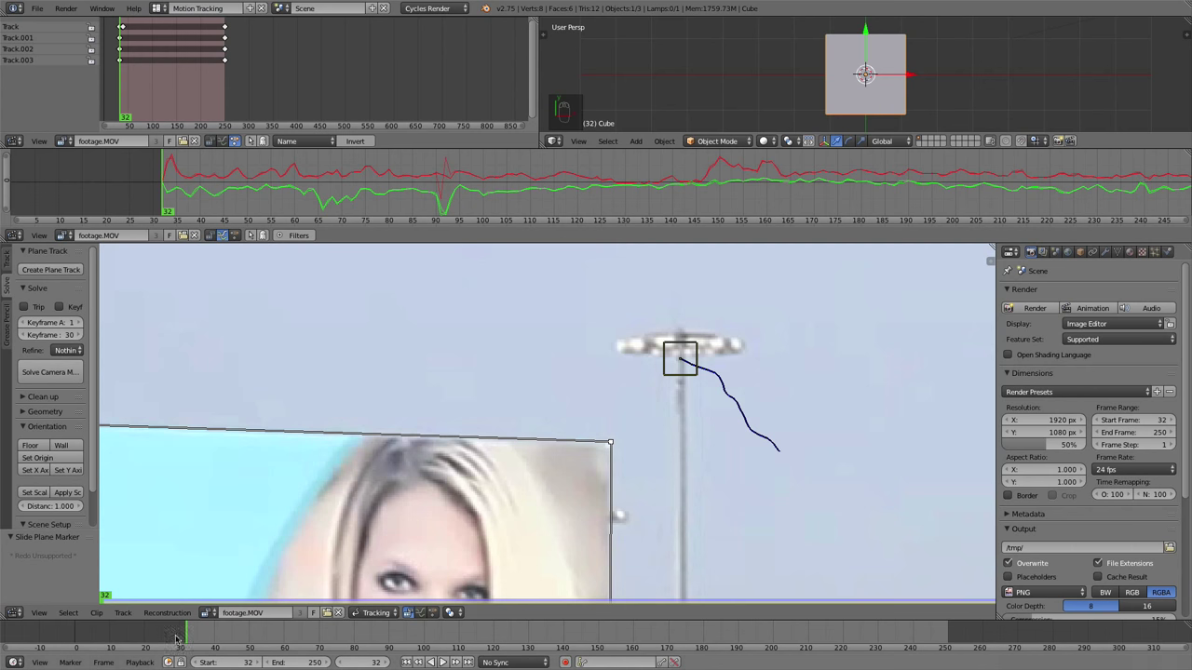
pyautogui.scroll(4, 508, 527)
pyautogui.moveTo(707, 471); pyautogui.dragTo(708, 465)
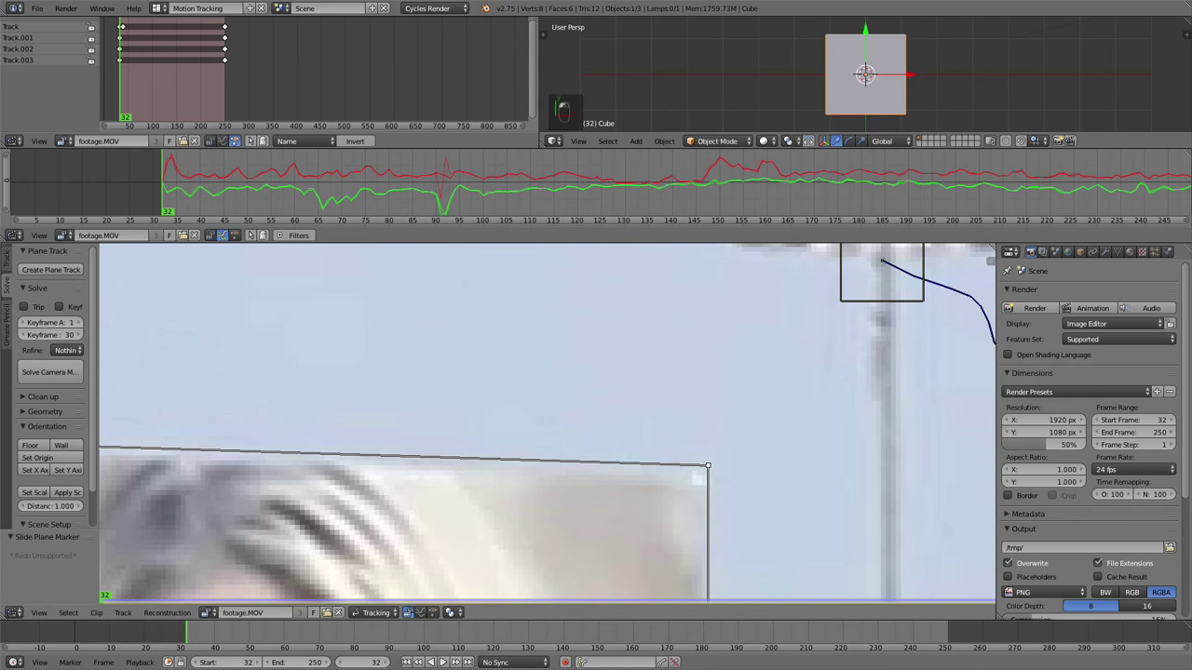
# Step: Check the plane's fit on the billboard's edges, scrub through the clip, and return to frame 32
pyautogui.scroll(-5, 707, 475)
pyautogui.scroll(1, 779, 433)
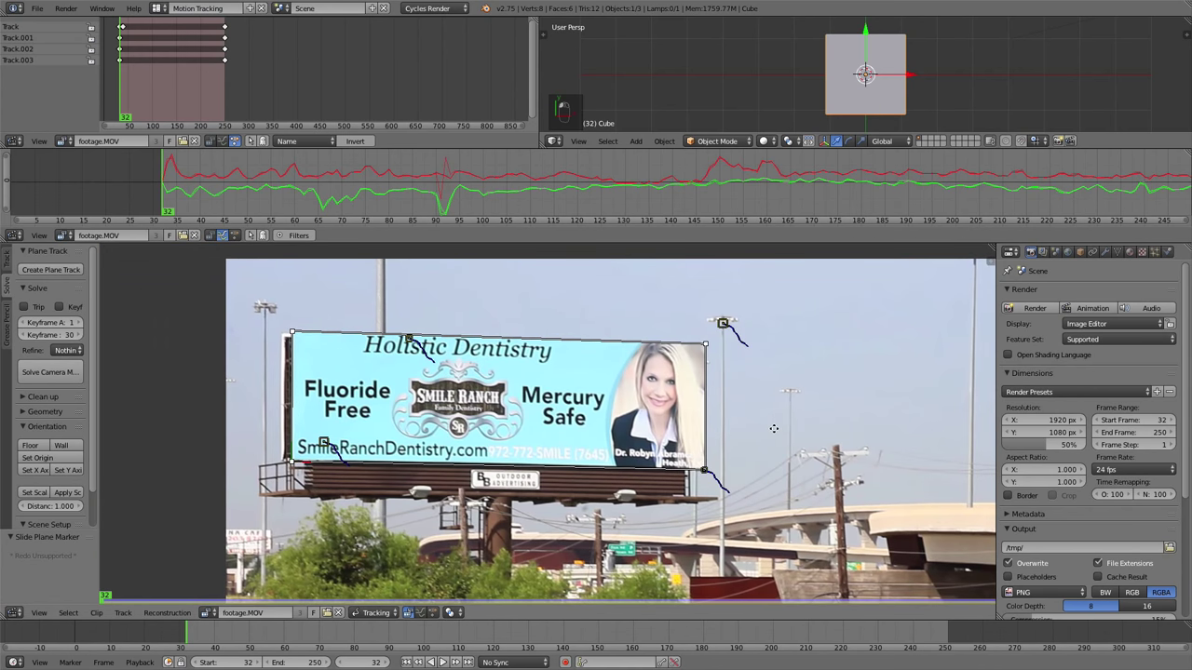
pyautogui.scroll(3, 491, 407)
pyautogui.moveTo(491, 407); pyautogui.dragTo(629, 505, button='middle')
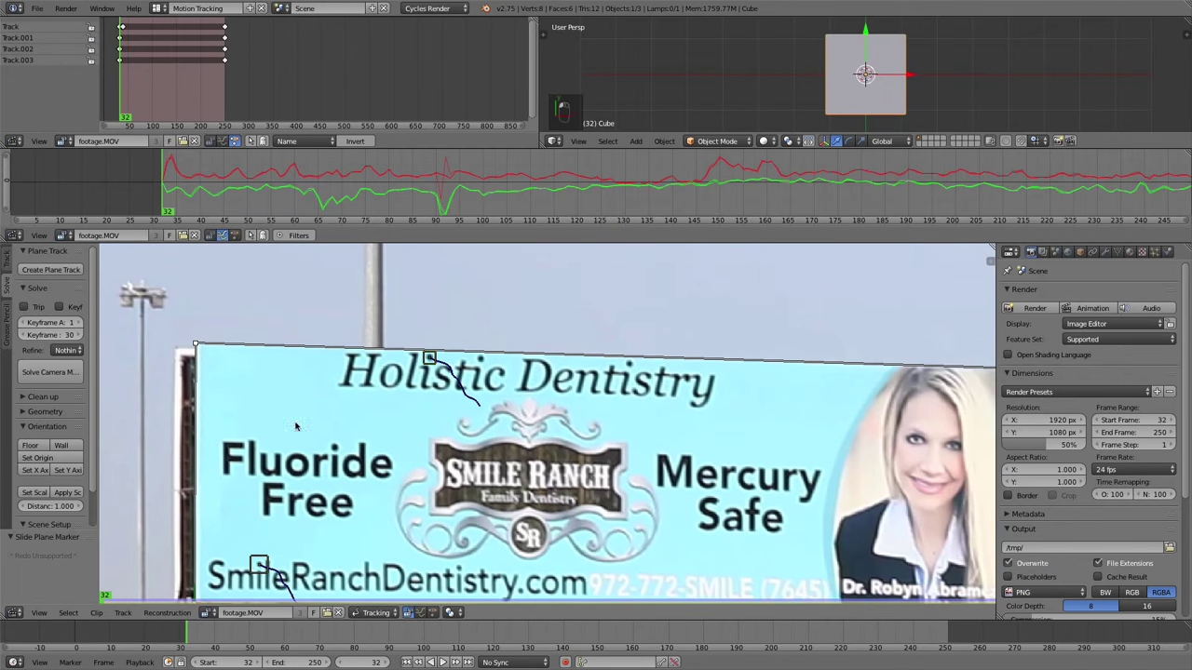
pyautogui.moveTo(644, 577); pyautogui.dragTo(672, 471, button='middle')
pyautogui.scroll(-2, 660, 441)
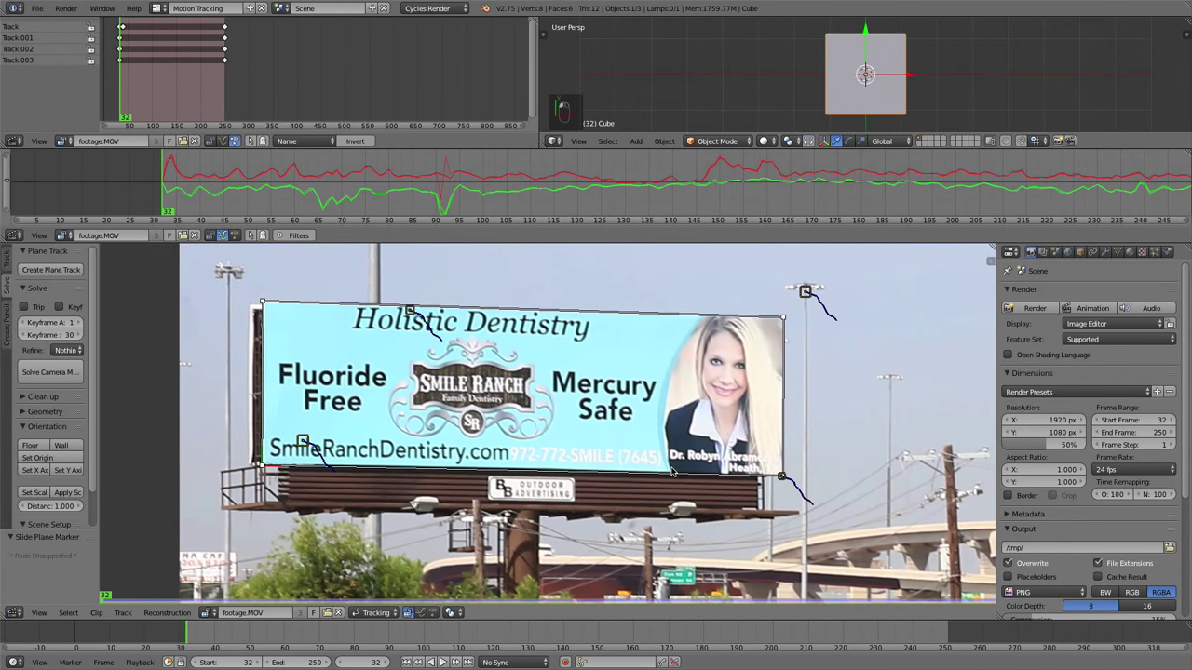
pyautogui.scroll(-2, 672, 472)
pyautogui.moveTo(591, 455); pyautogui.dragTo(513, 437, button='middle')
pyautogui.moveTo(235, 641); pyautogui.dragTo(402, 635)
pyautogui.click(408, 662)
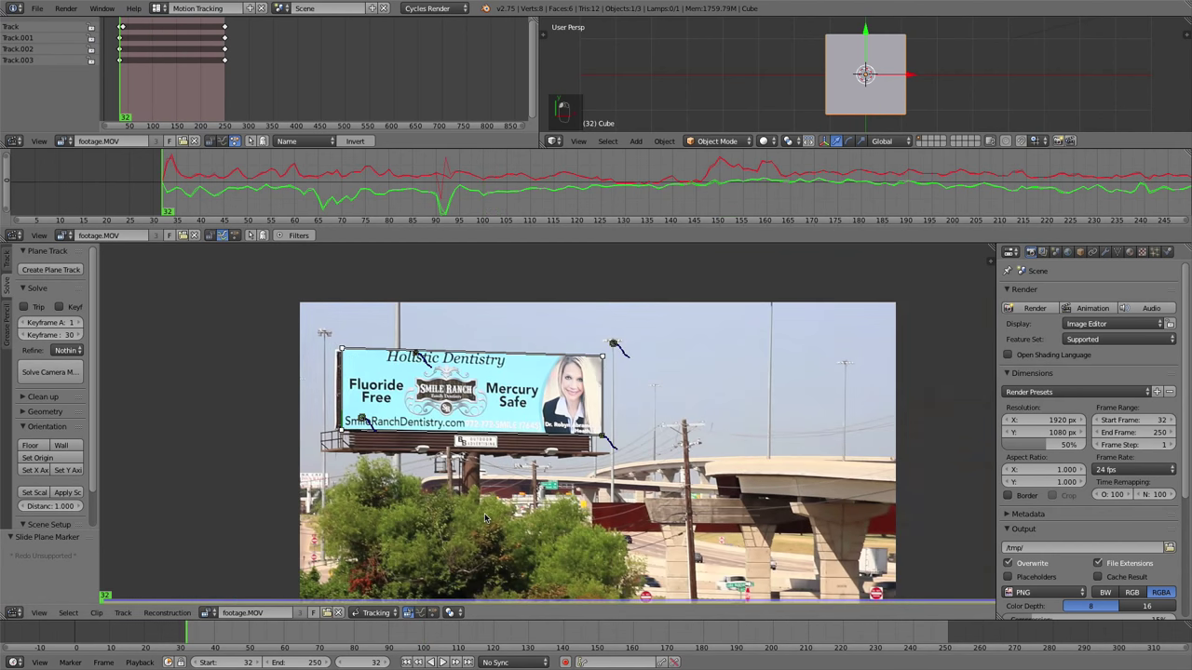
# Step: Switch to the Compositing screen layout and enable Use Nodes and Backdrop
pyautogui.click(158, 8)
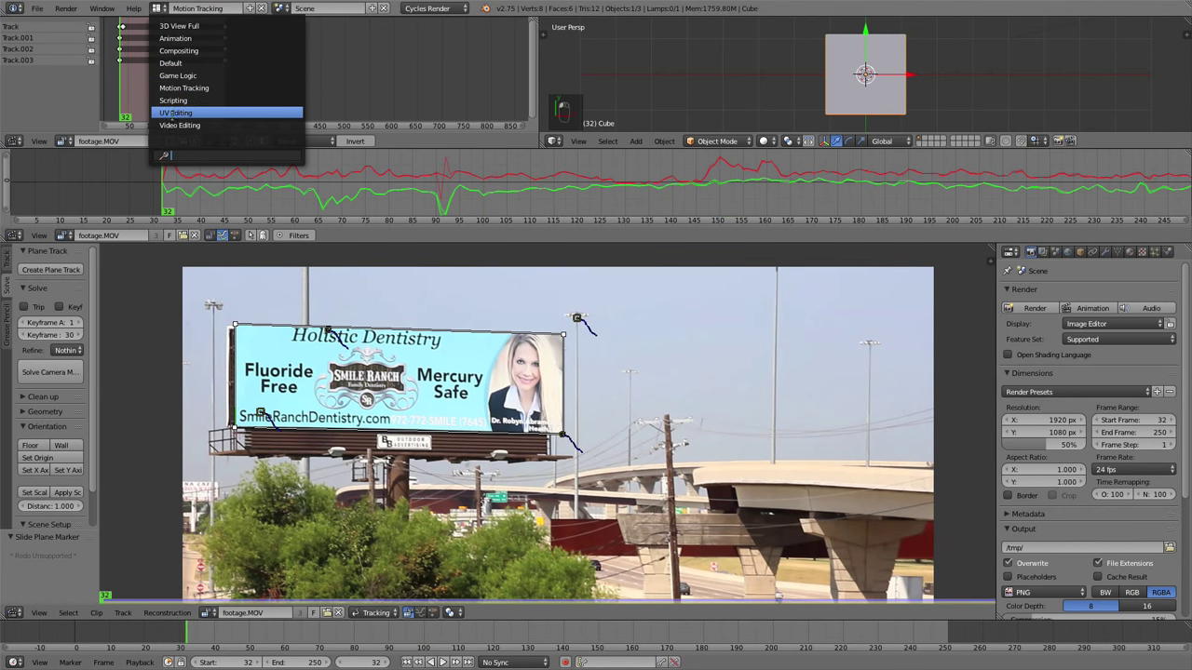
pyautogui.click(182, 50)
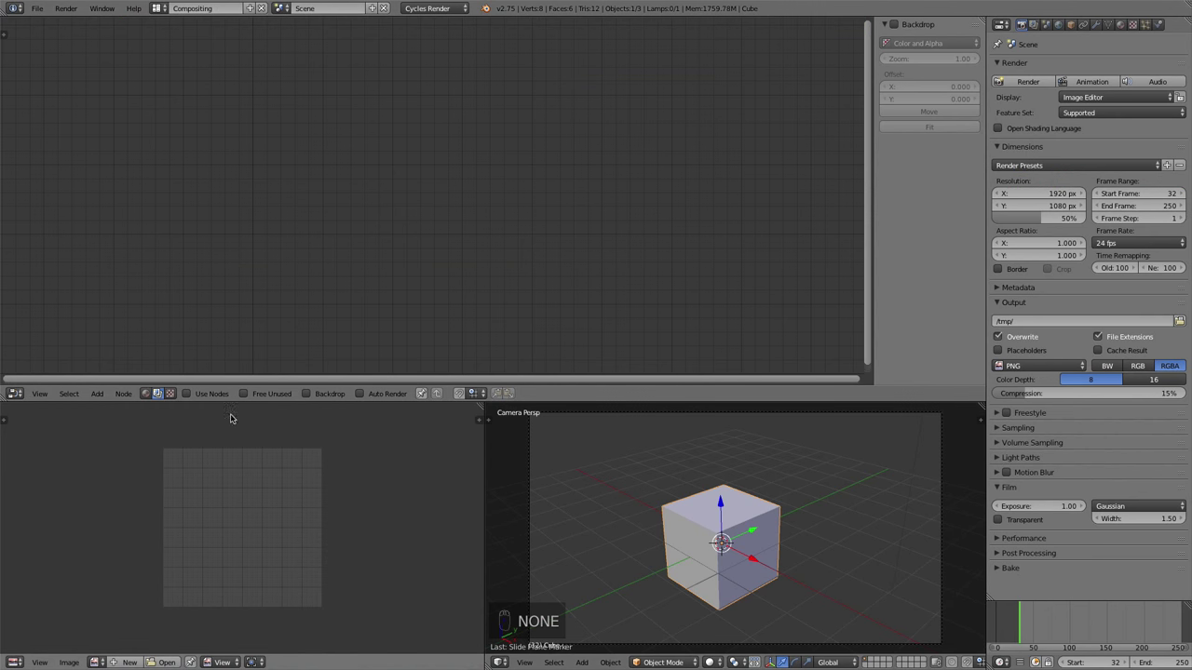
pyautogui.click(187, 393)
pyautogui.moveTo(471, 321); pyautogui.dragTo(603, 332, button='middle')
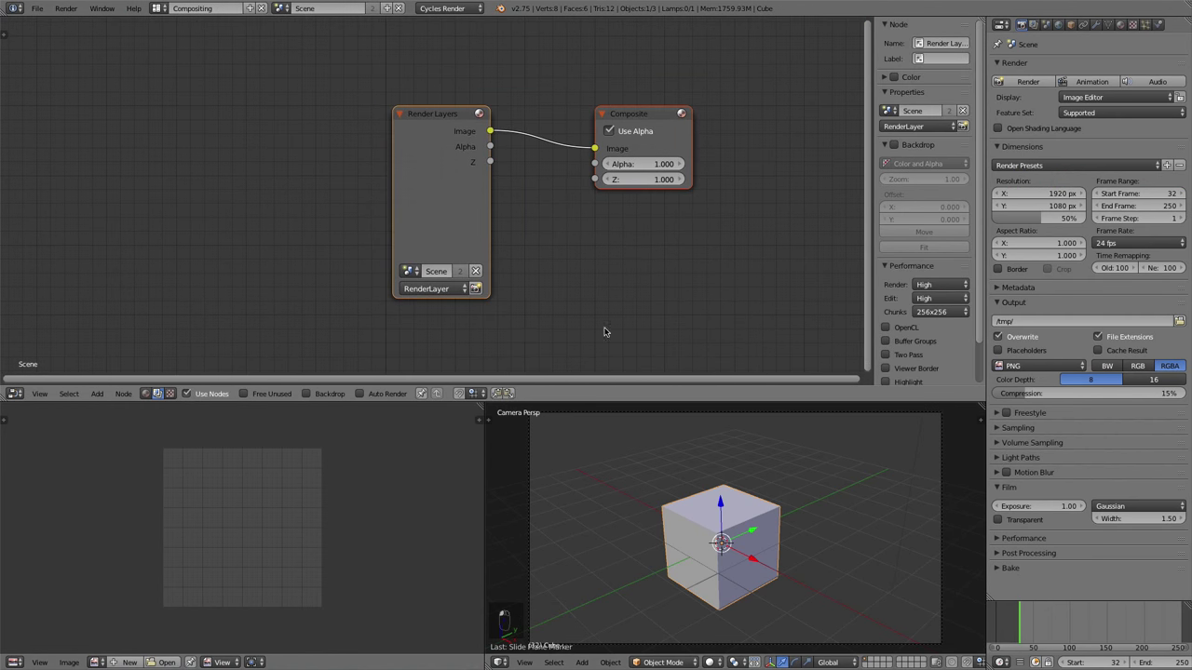
pyautogui.click(343, 394)
# Step: Disconnect Render Layers from the Composite node and move Render Layers to the right of Composite
pyautogui.moveTo(428, 123); pyautogui.dragTo(259, 136)
pyautogui.moveTo(596, 150); pyautogui.dragTo(522, 183)
pyautogui.moveTo(281, 139); pyautogui.dragTo(792, 113)
# Step: Hide the node properties region and enlarge the node editor downward
pyautogui.scroll(-4, 531, 249)
pyautogui.press('n')
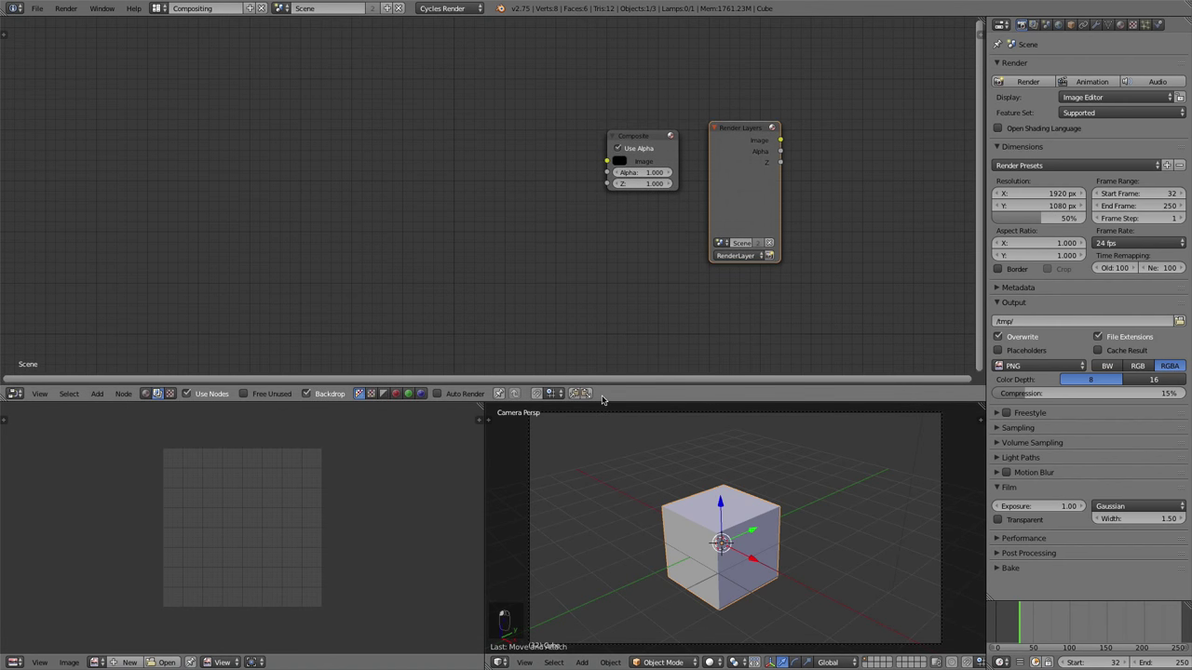
pyautogui.moveTo(605, 402); pyautogui.dragTo(626, 585)
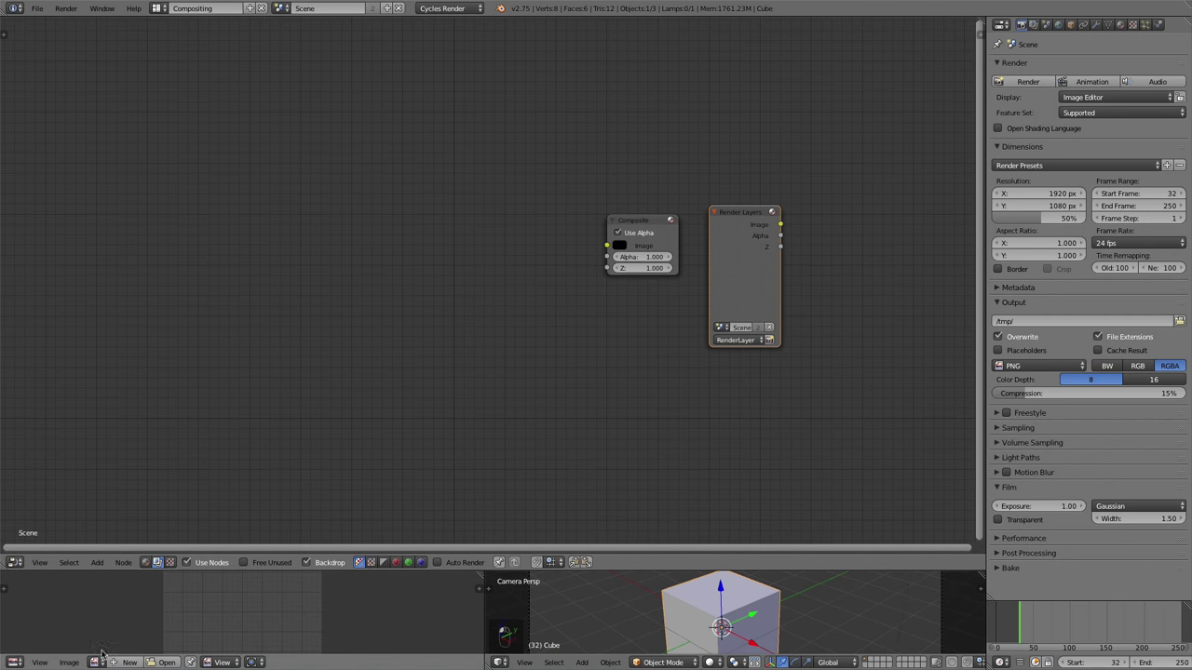
# Step: Change the image editor below the node editor to a Timeline
pyautogui.click(13, 662)
pyautogui.click(38, 627)
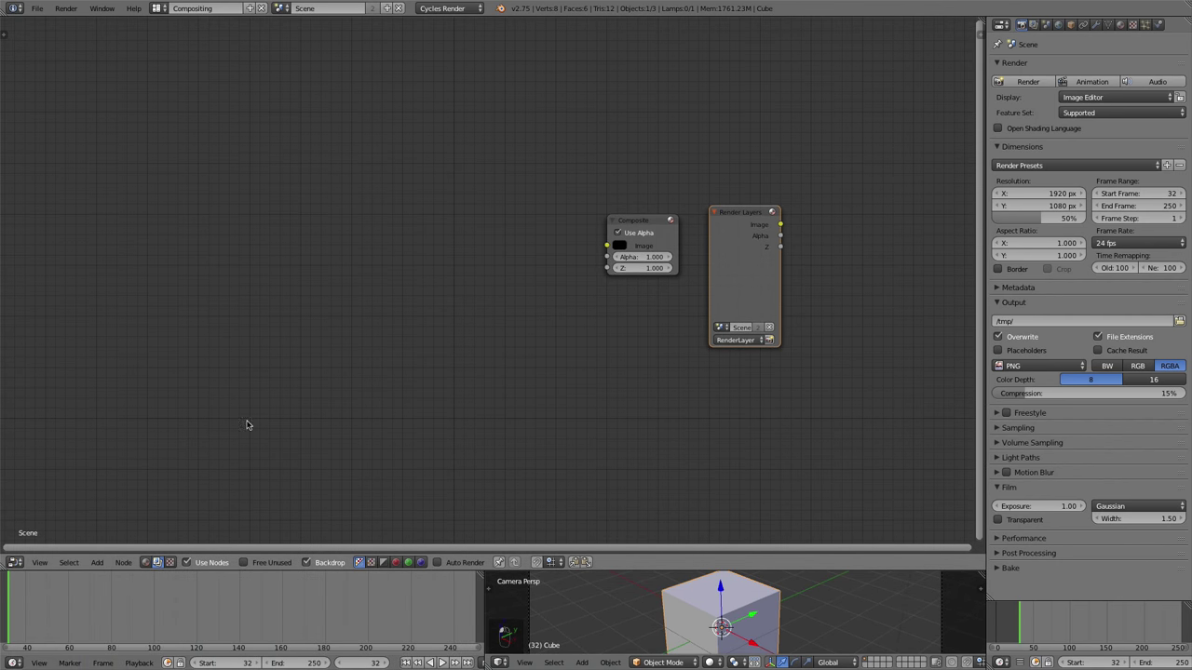
# Step: Add a Movie Clip node to the far side of the Composite node and load footage.MOV into it
pyautogui.hotkey('shift', 'a')
pyautogui.click(186, 222)
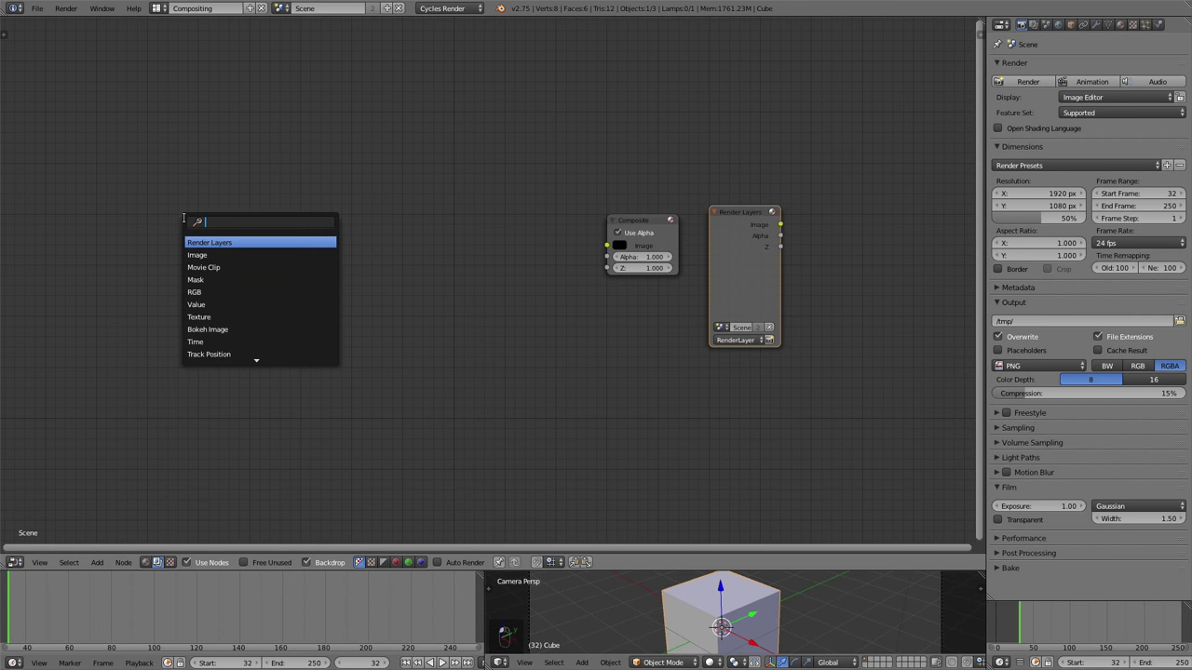
pyautogui.write('mov')
pyautogui.press('Return')
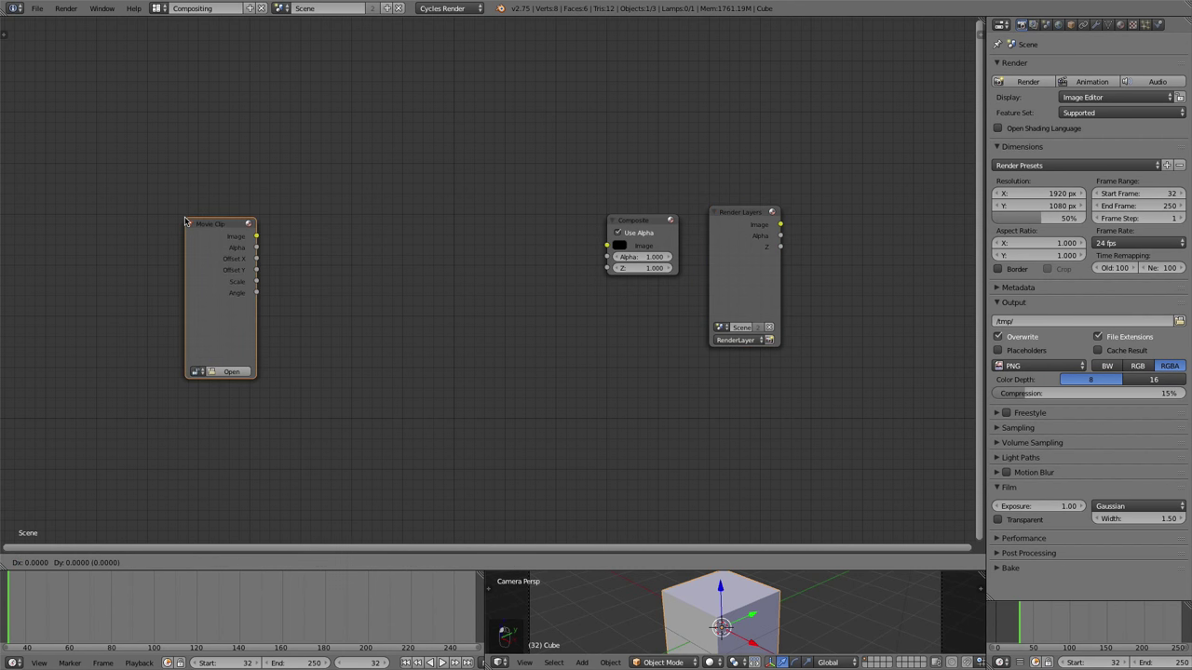
pyautogui.click(155, 303)
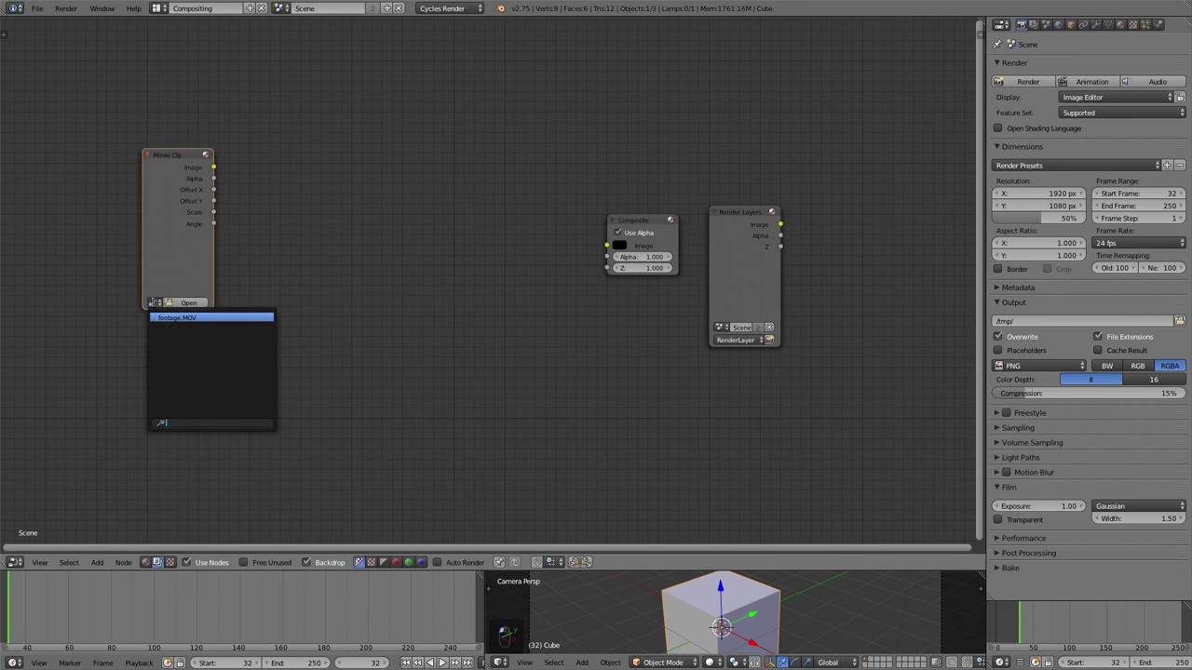
pyautogui.click(174, 318)
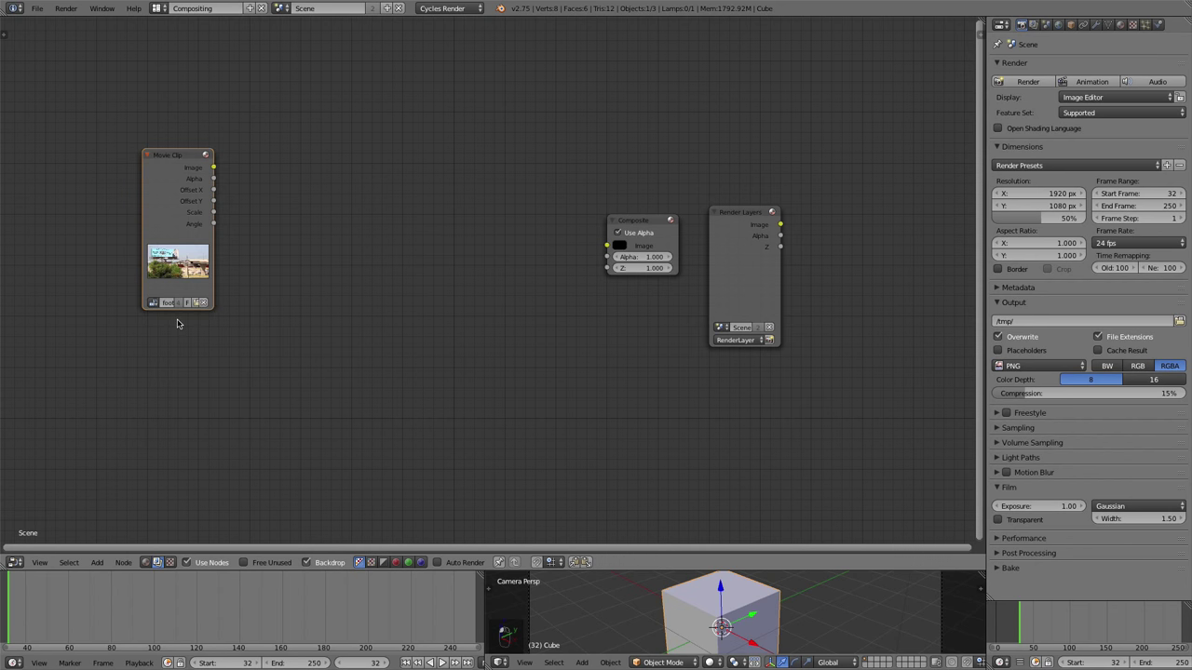
# Step: Preview the Movie Clip through a Viewer node, then space the Viewer and Movie Clip nodes apart
pyautogui.keyDown('ctrl'); pyautogui.keyDown('shift'); pyautogui.click(176, 174); pyautogui.keyUp('shift'); pyautogui.keyUp('ctrl')
pyautogui.scroll(-1, 426, 244)
pyautogui.moveTo(355, 177); pyautogui.dragTo(725, 376)
pyautogui.moveTo(244, 182); pyautogui.dragTo(114, 179)
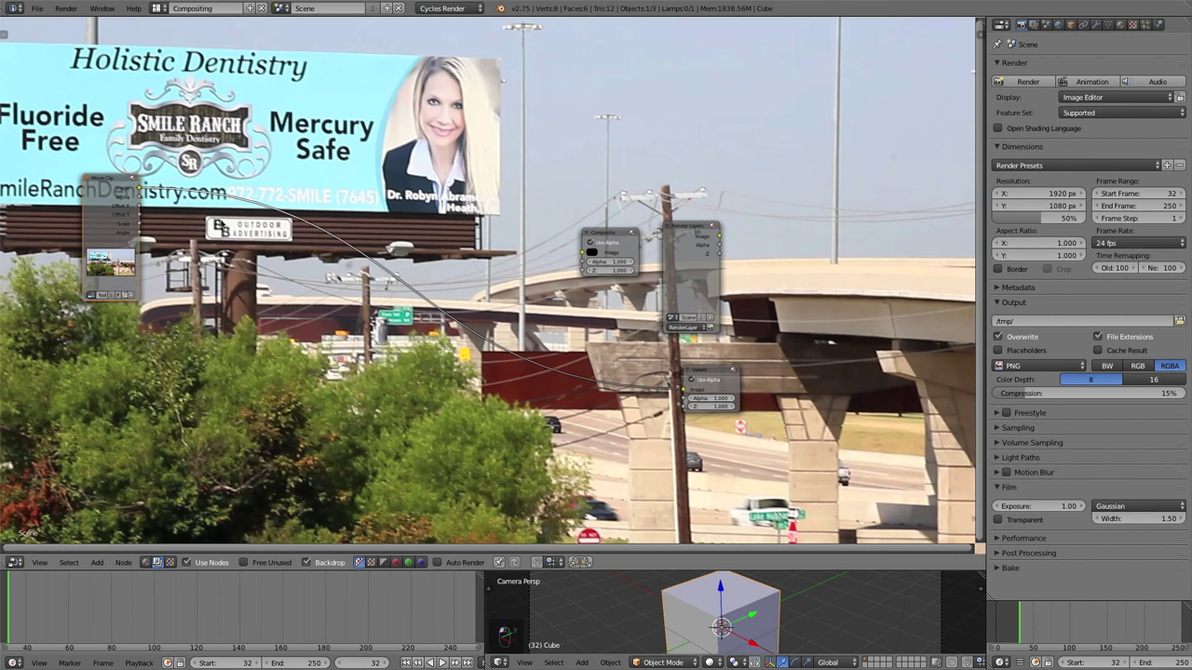
# Step: Insert a Scale node between Movie Clip and Viewer and set its space to Render Size
pyautogui.hotkey('shift', 'a')
pyautogui.click(240, 268)
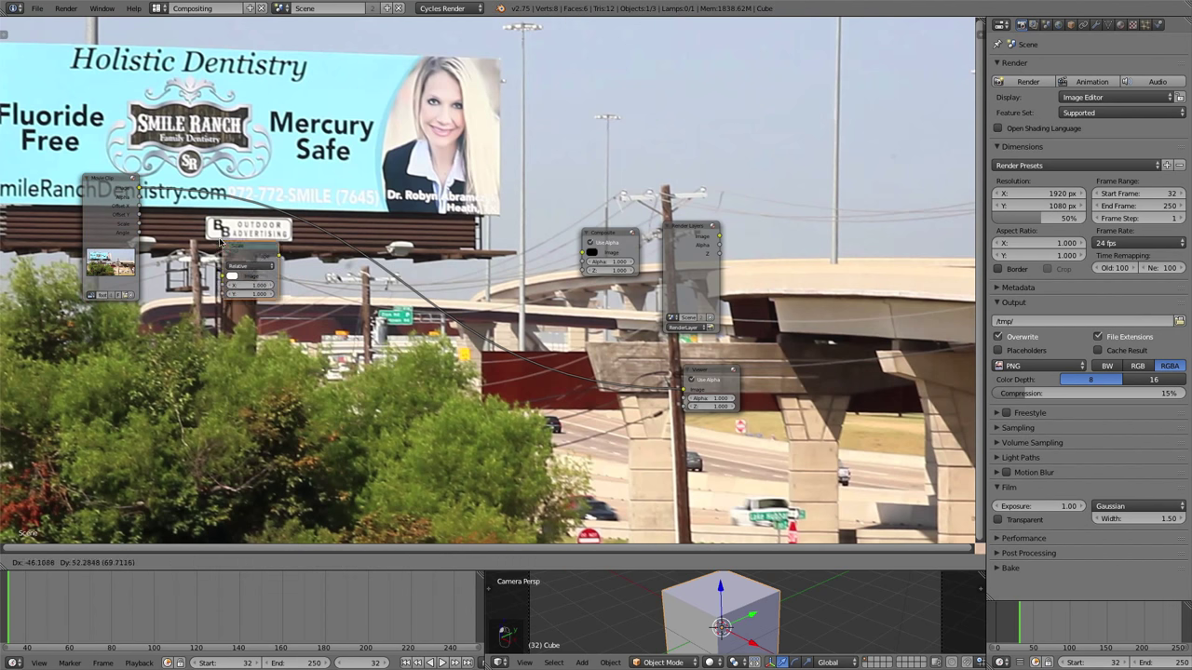
pyautogui.click(181, 180)
pyautogui.click(203, 197)
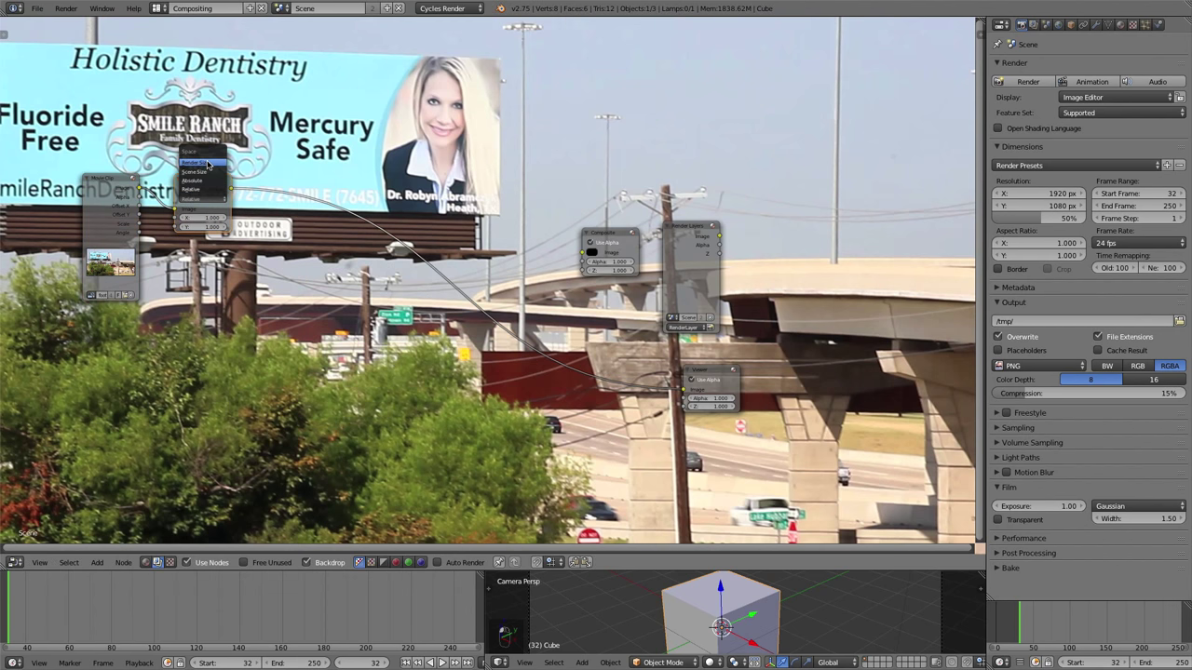
pyautogui.click(206, 164)
# Step: Move the Composite, Render Layers and Viewer nodes off the backdrop image
pyautogui.click(674, 233)
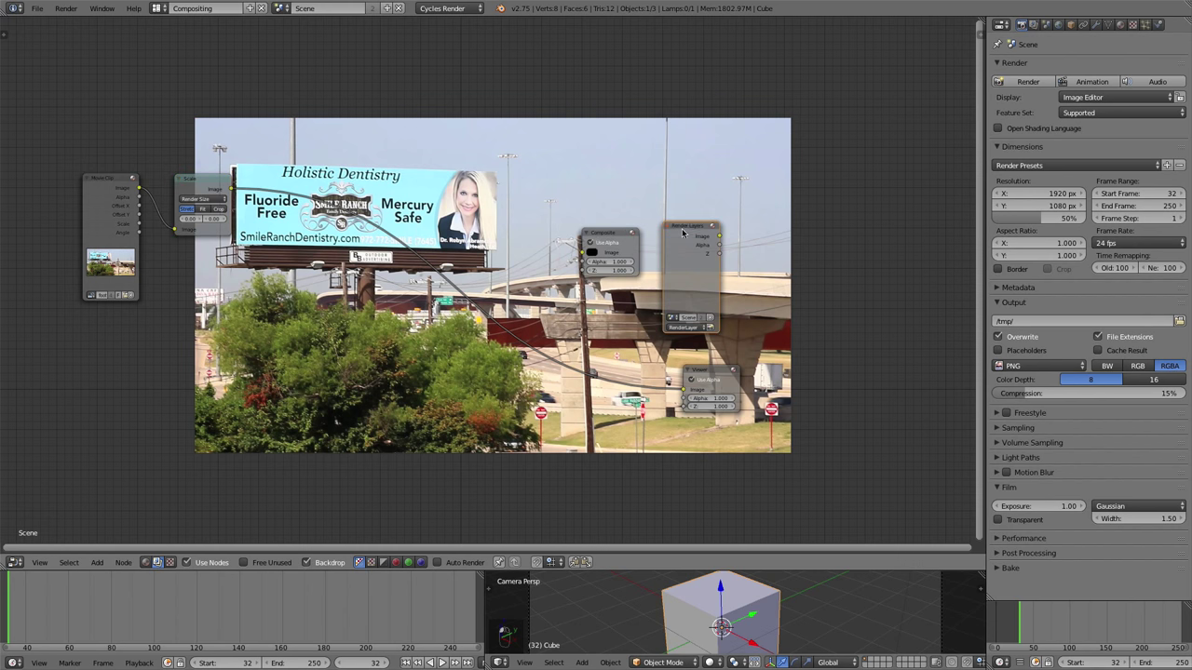
pyautogui.keyDown('shift'); pyautogui.click(628, 235); pyautogui.keyUp('shift')
pyautogui.press('g')
pyautogui.click(843, 154)
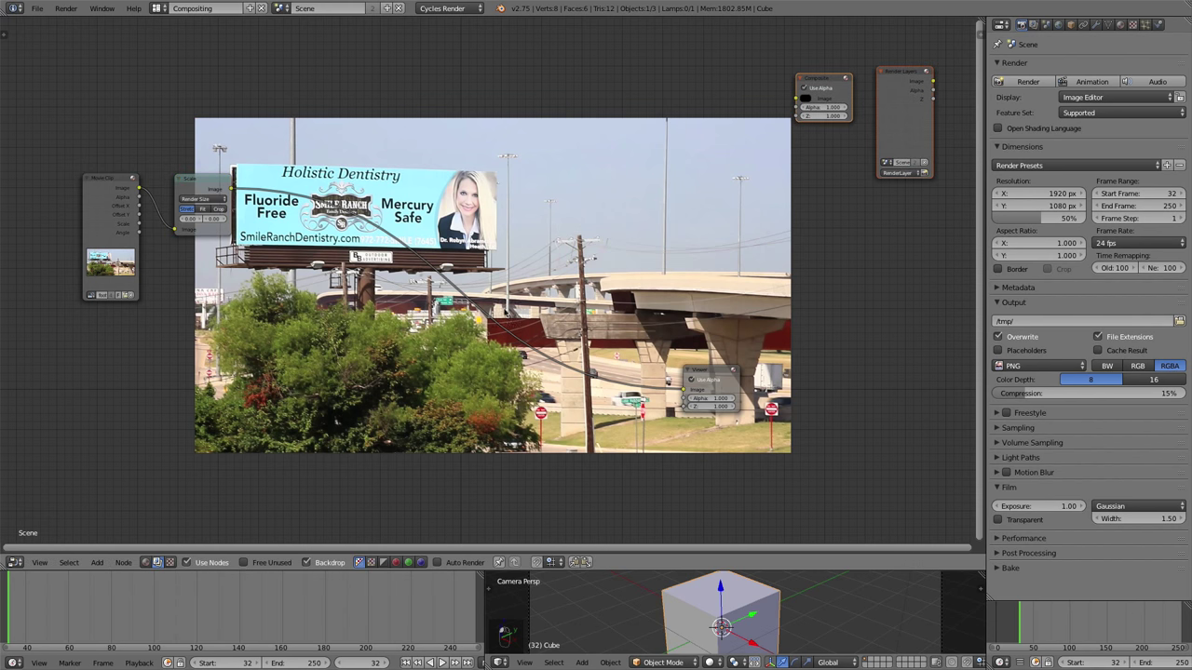
pyautogui.scroll(1, 611, 358)
pyautogui.moveTo(724, 379); pyautogui.dragTo(821, 351)
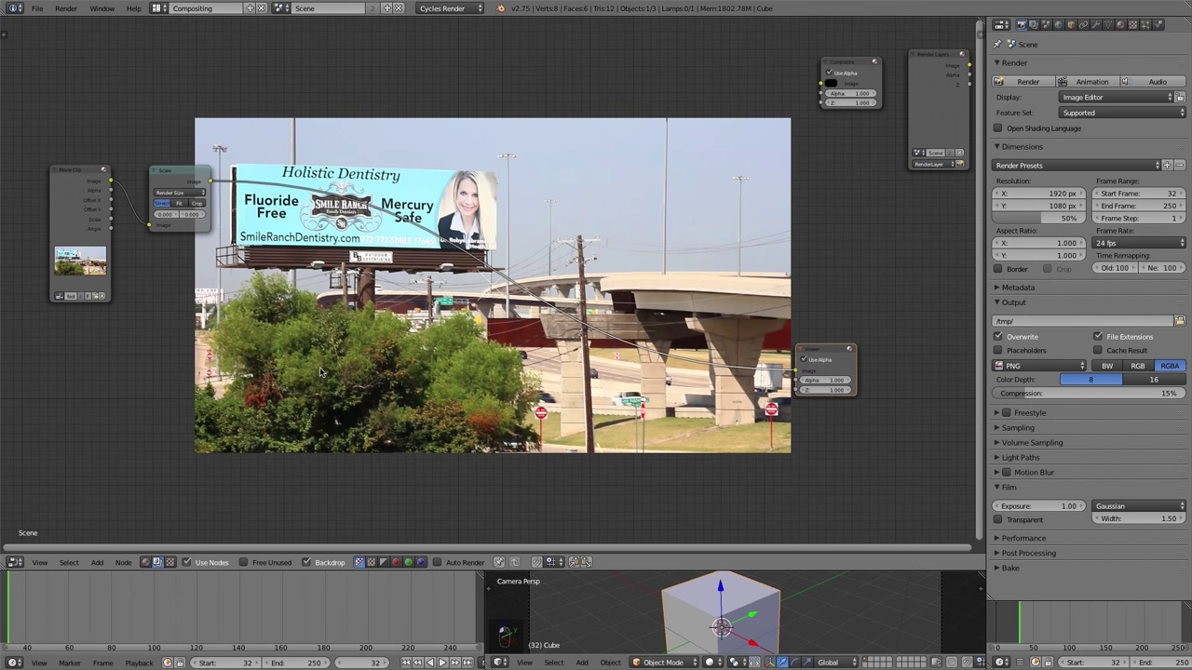
# Step: Add a Plane Track Deform node below the Scale node
pyautogui.hotkey('shift', 'a')
pyautogui.click(292, 355)
pyautogui.write('pla')
pyautogui.press('Down')
pyautogui.press('Return')
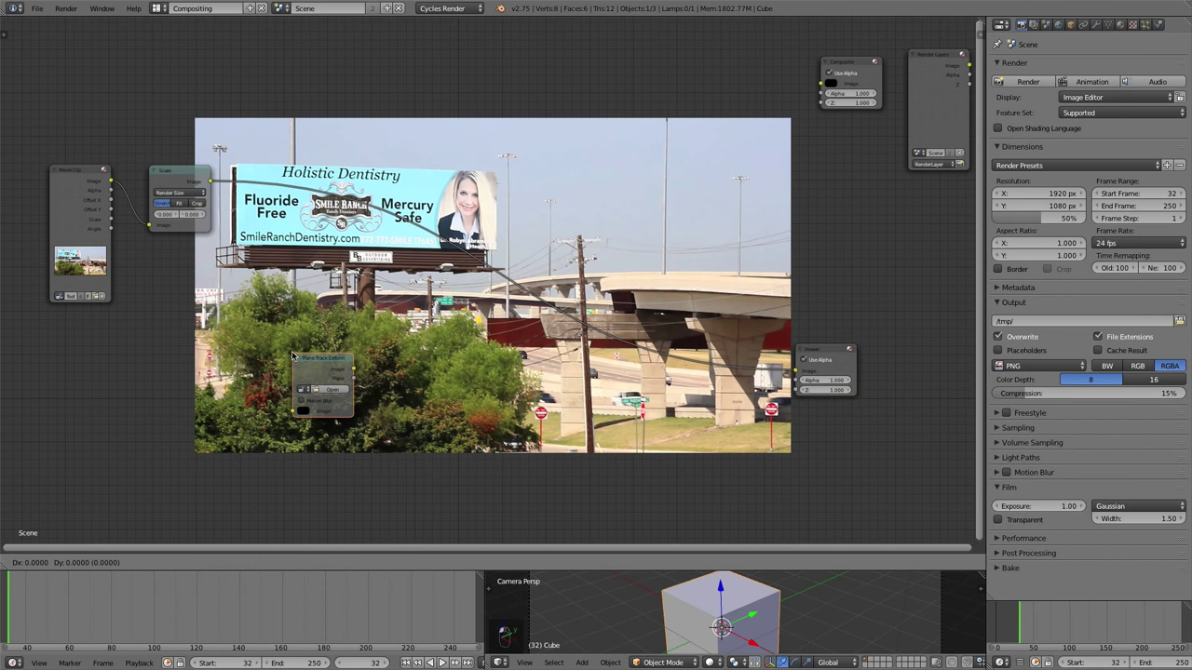
pyautogui.click(160, 319)
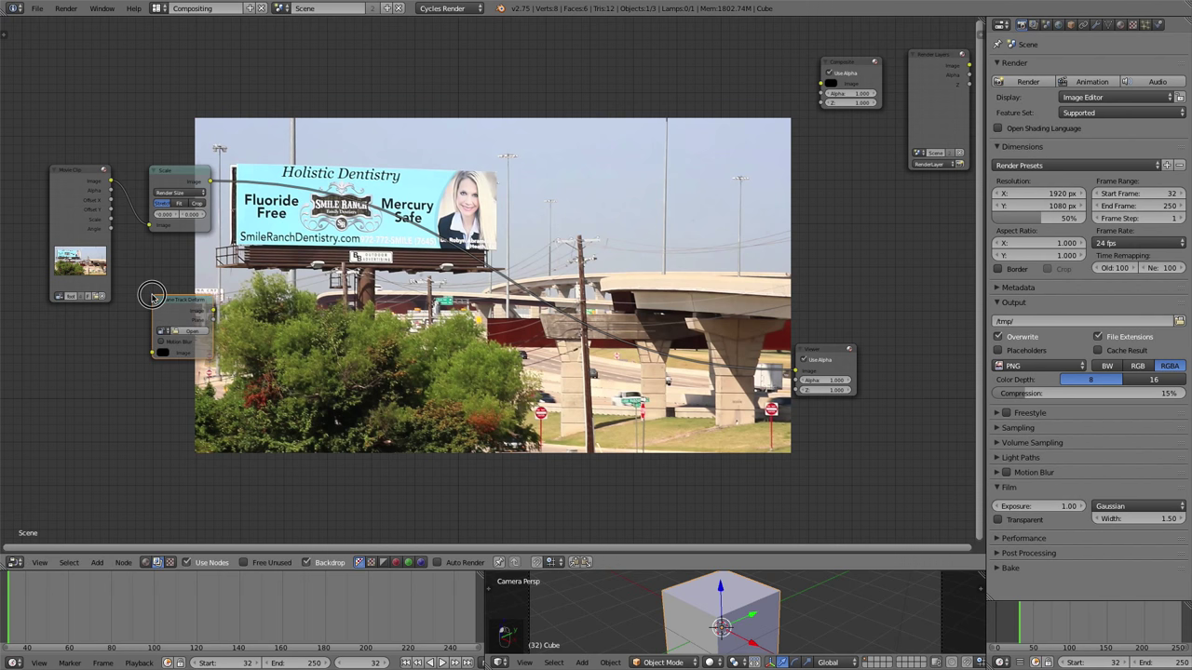
# Step: Reposition the unconnected Plane Track Deform node over the trees in the backdrop, slightly beyond the Scale node
pyautogui.press('Home')
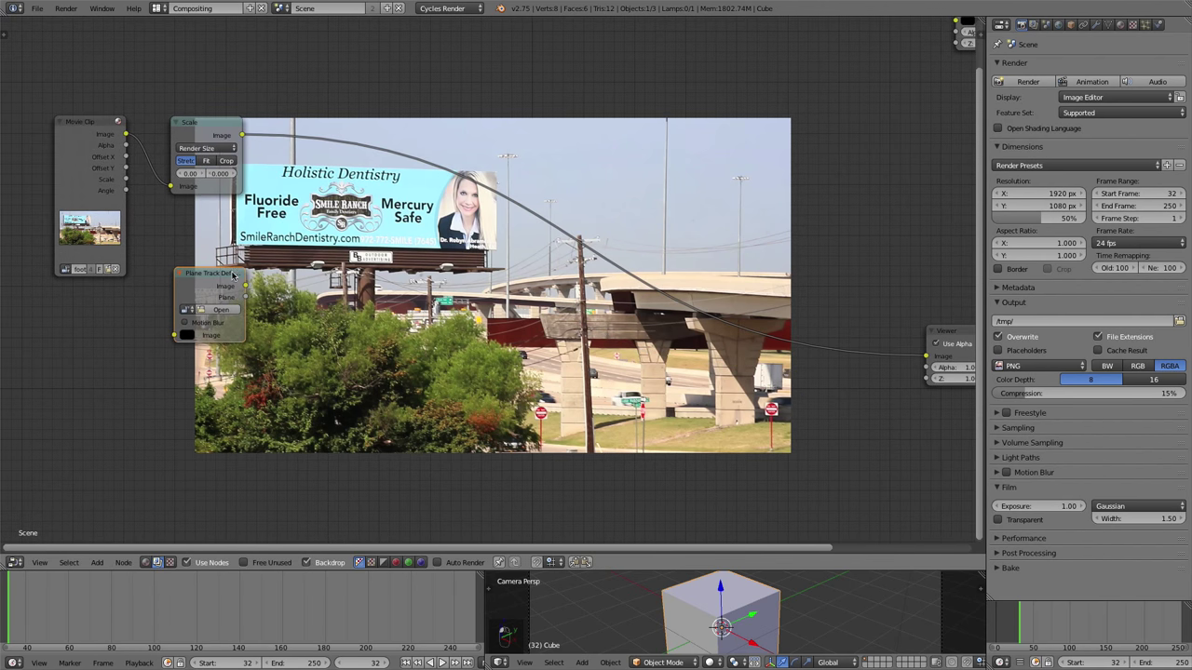
pyautogui.moveTo(215, 285); pyautogui.dragTo(247, 326)
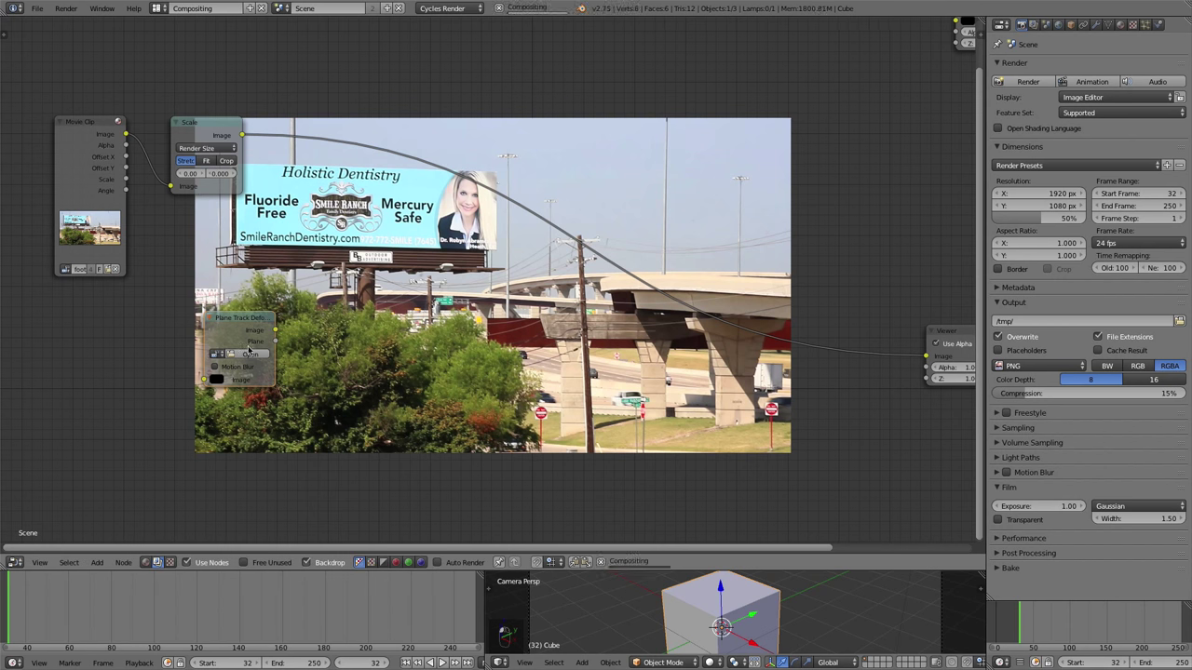
pyautogui.press('g')
pyautogui.moveTo(271, 378); pyautogui.dragTo(233, 377)
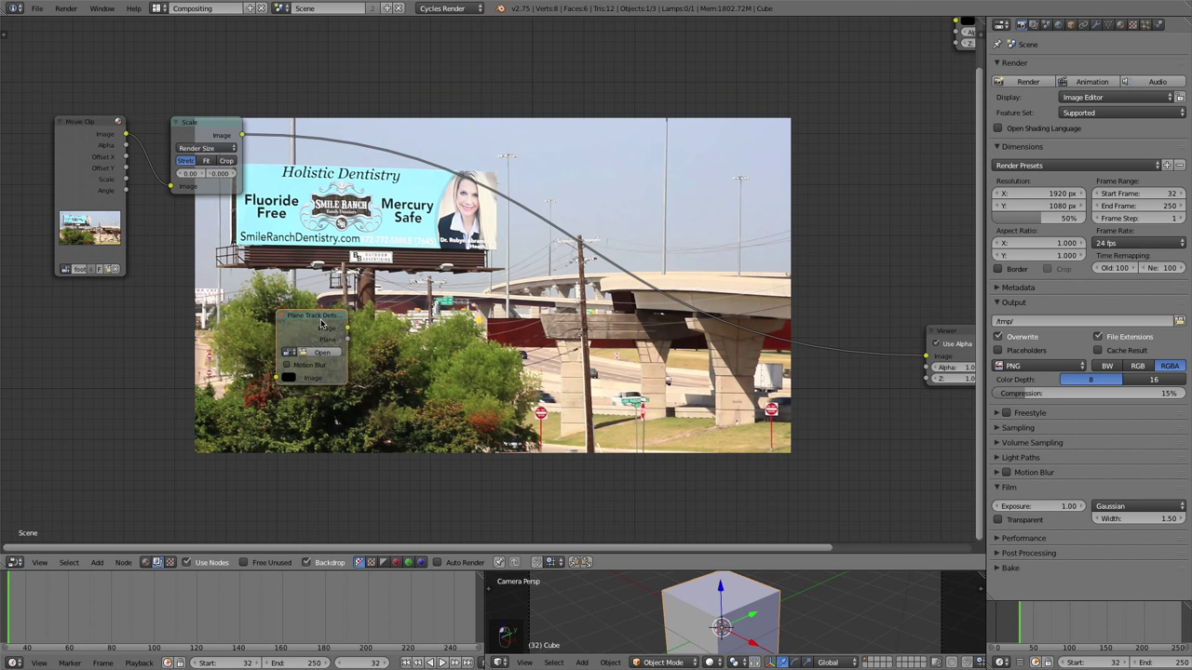
pyautogui.moveTo(345, 340); pyautogui.dragTo(425, 355)
pyautogui.moveTo(329, 327); pyautogui.dragTo(300, 328)
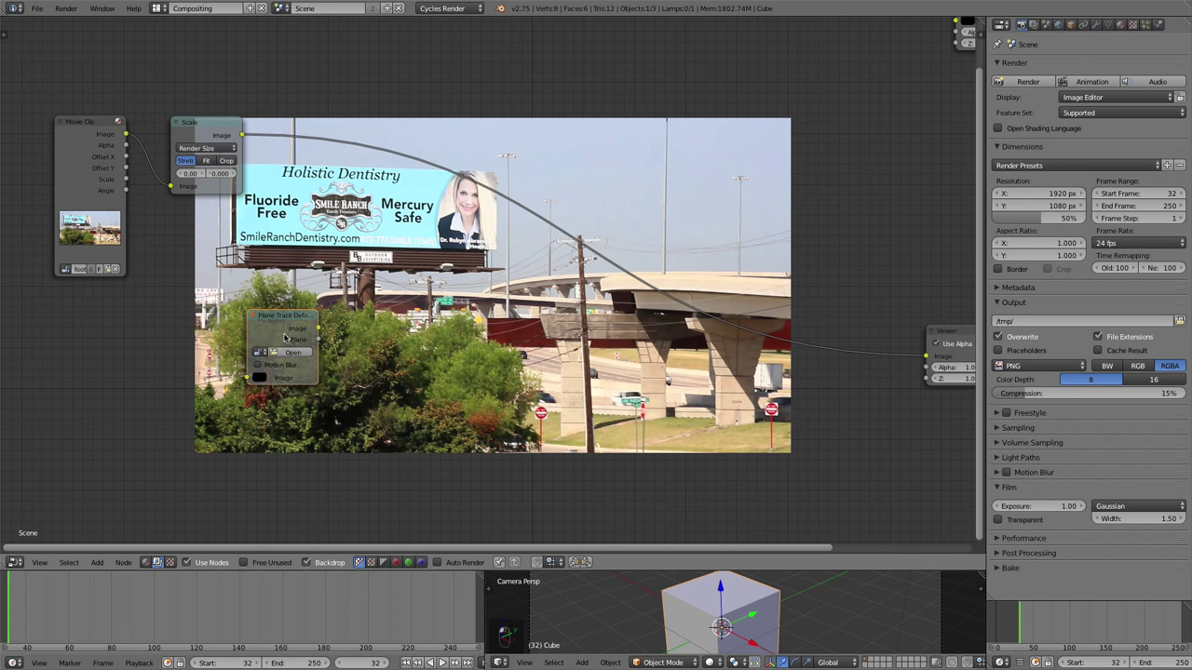
# Step: Set the Plane Track Deform node's clip to footage.MOV, its object to Camera and its track to Plane Track
pyautogui.click(258, 355)
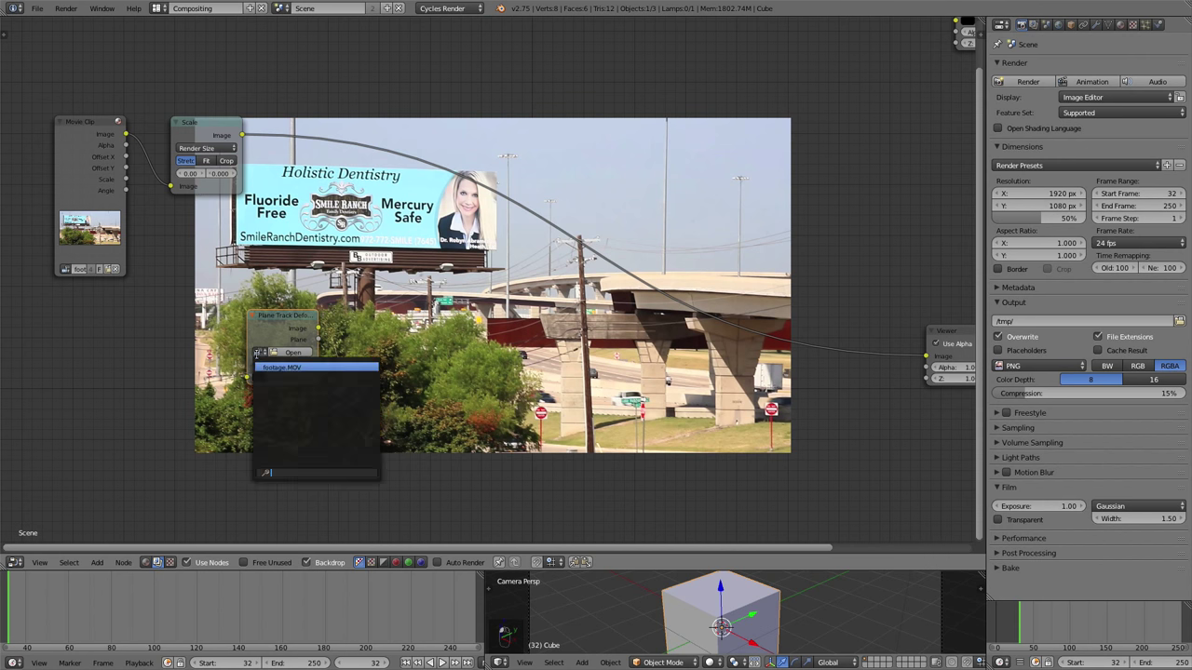
pyautogui.click(279, 367)
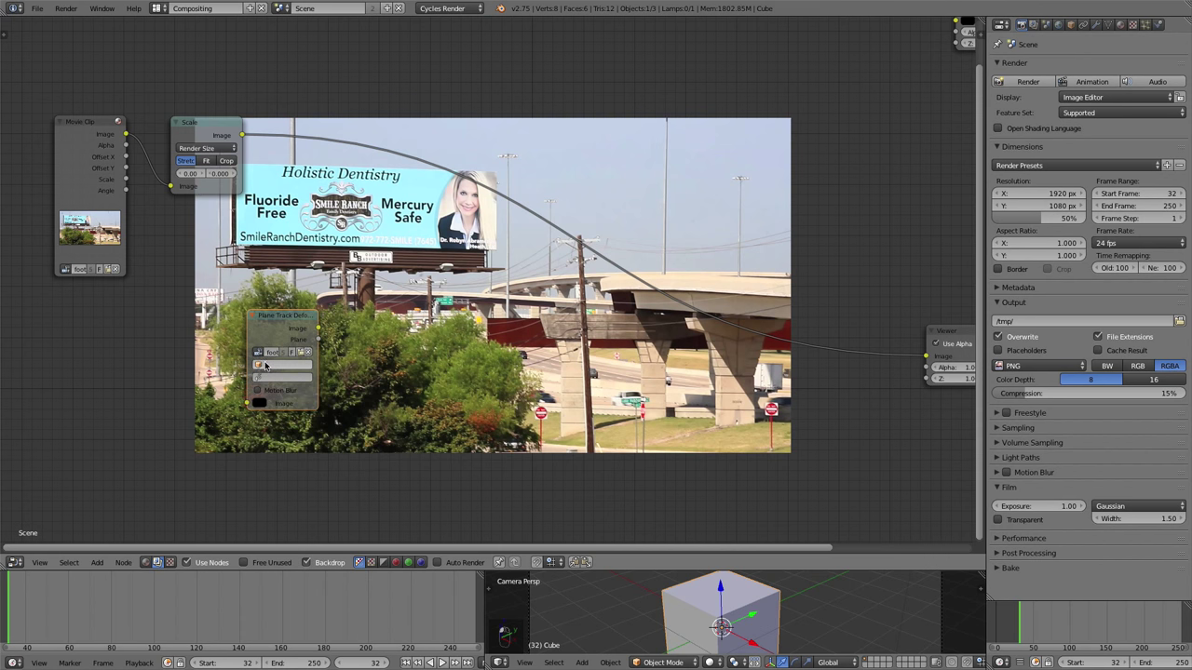
pyautogui.click(265, 366)
pyautogui.click(273, 382)
pyautogui.click(276, 376)
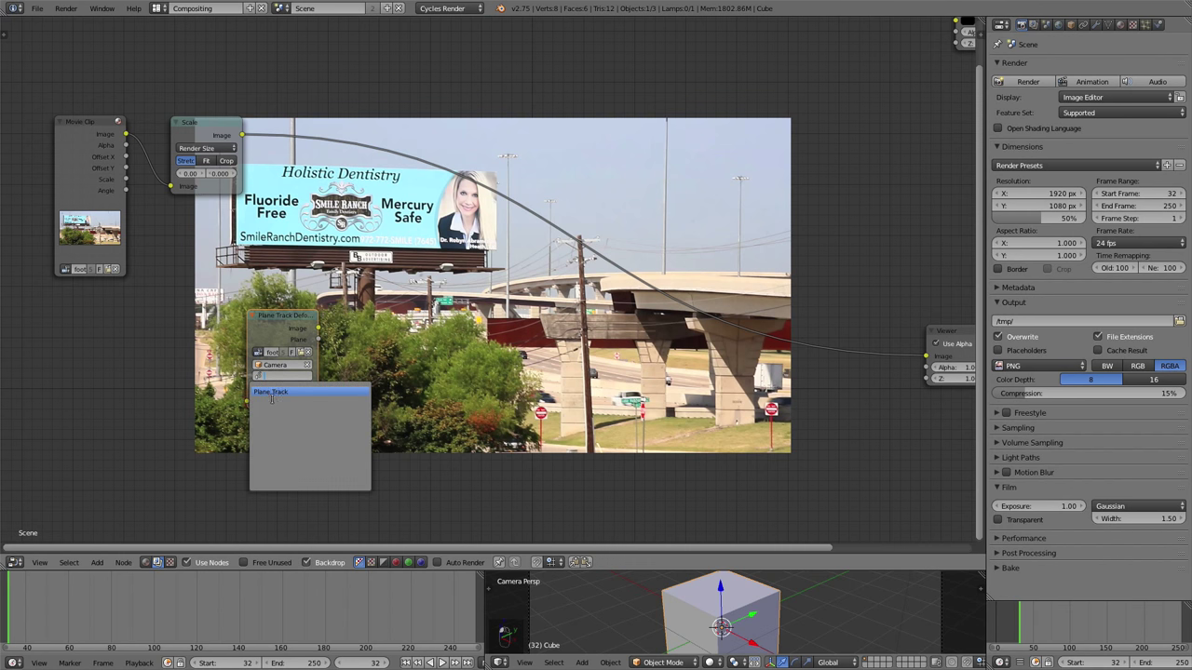
pyautogui.click(287, 392)
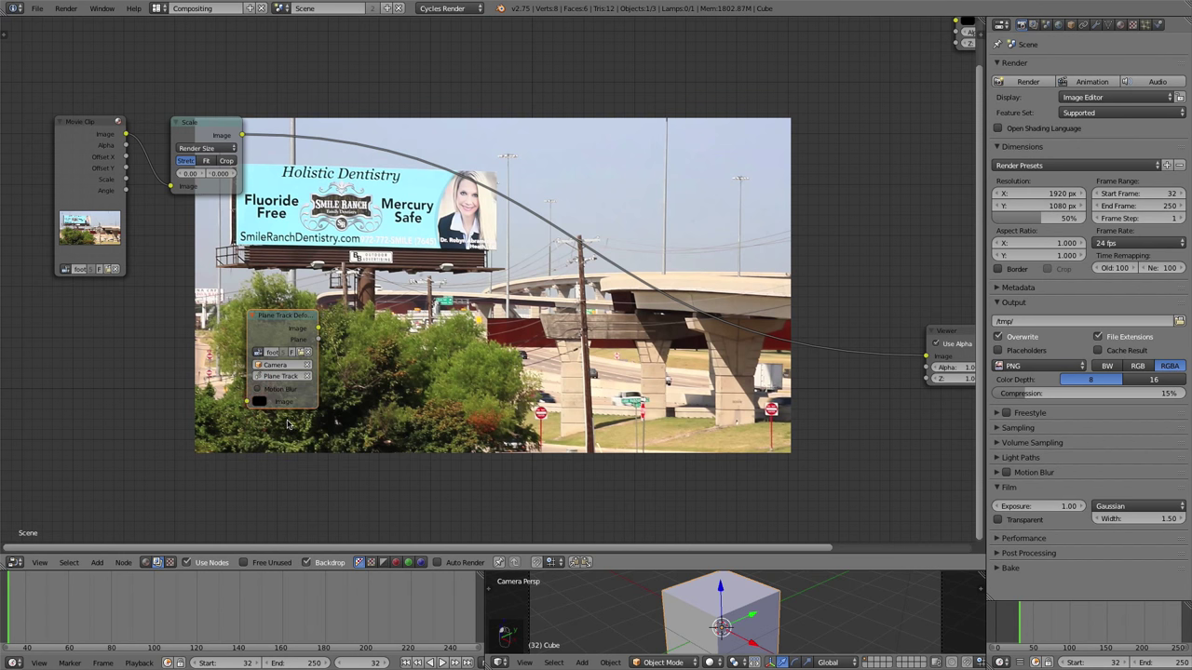
# Step: Shift Plane Track Deform toward the Movie Clip and insert an Alpha Over node between Scale and Viewer
pyautogui.moveTo(294, 331); pyautogui.dragTo(236, 320)
pyautogui.press('space')
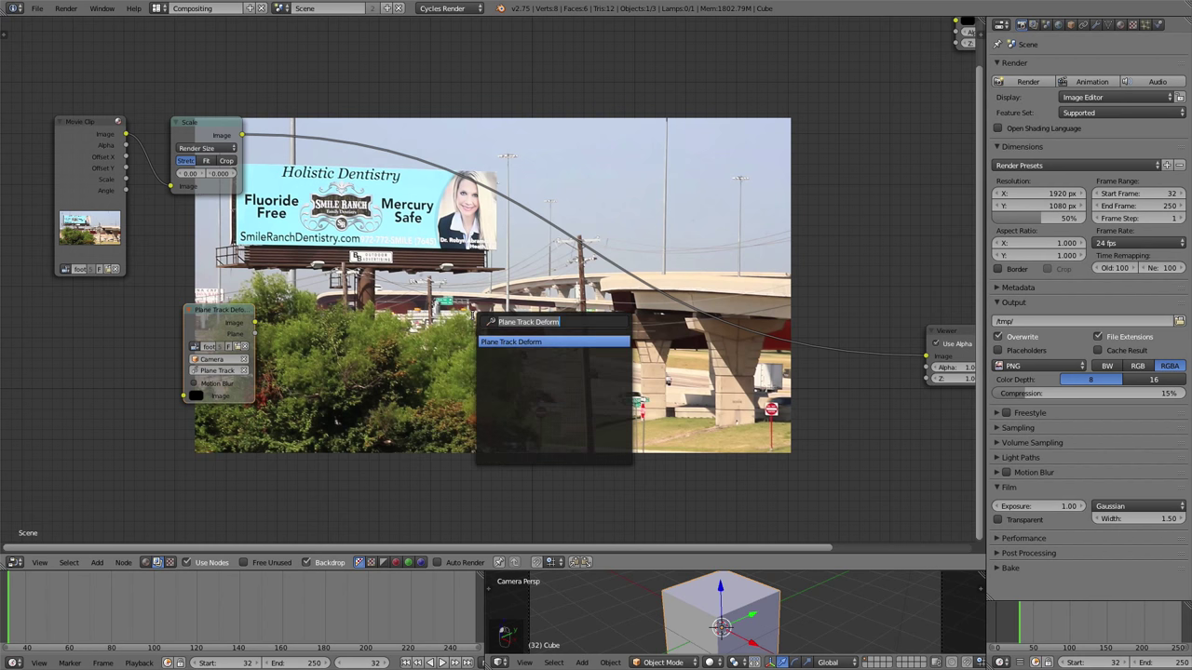
pyautogui.write('alpha')
pyautogui.press('Return')
pyautogui.click(599, 266)
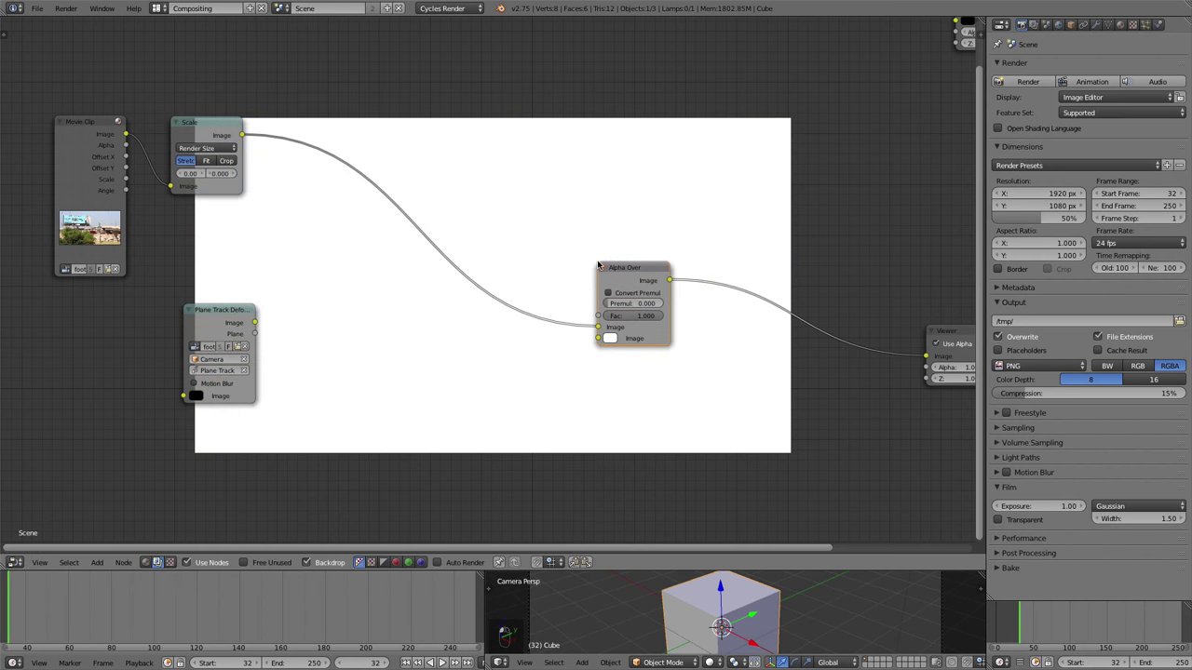
# Step: Connect Plane Track Deform's Image output to Alpha Over's second Image input and make room beside the deform node
pyautogui.moveTo(255, 323); pyautogui.dragTo(338, 335)
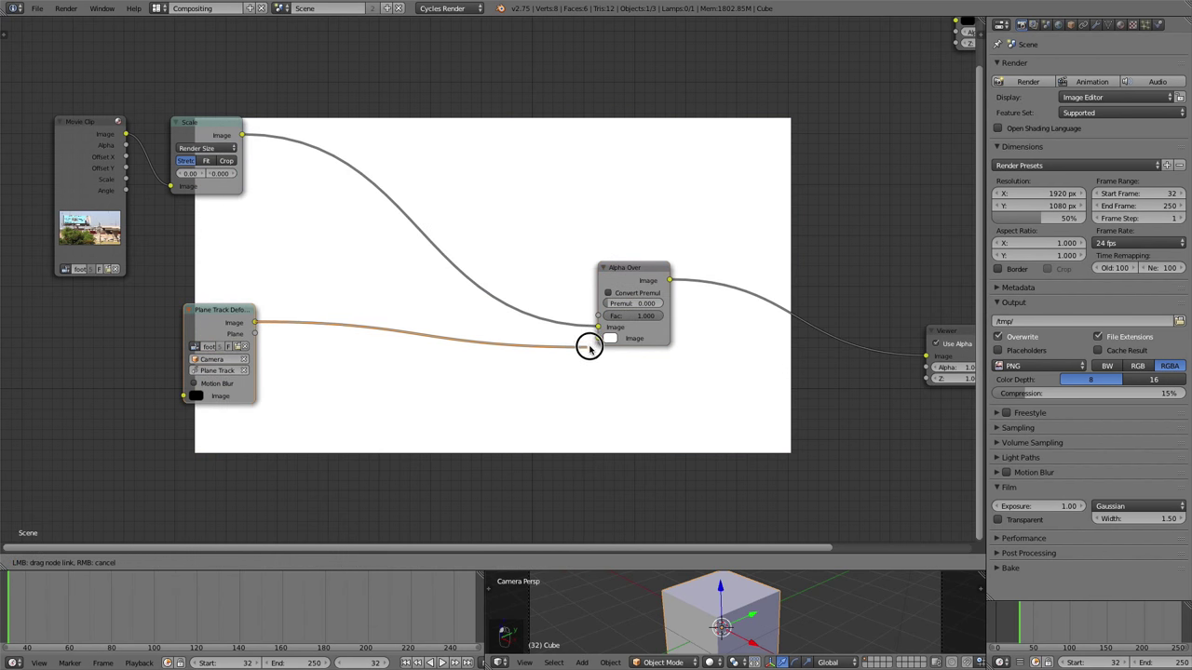
pyautogui.moveTo(589, 346); pyautogui.dragTo(598, 338)
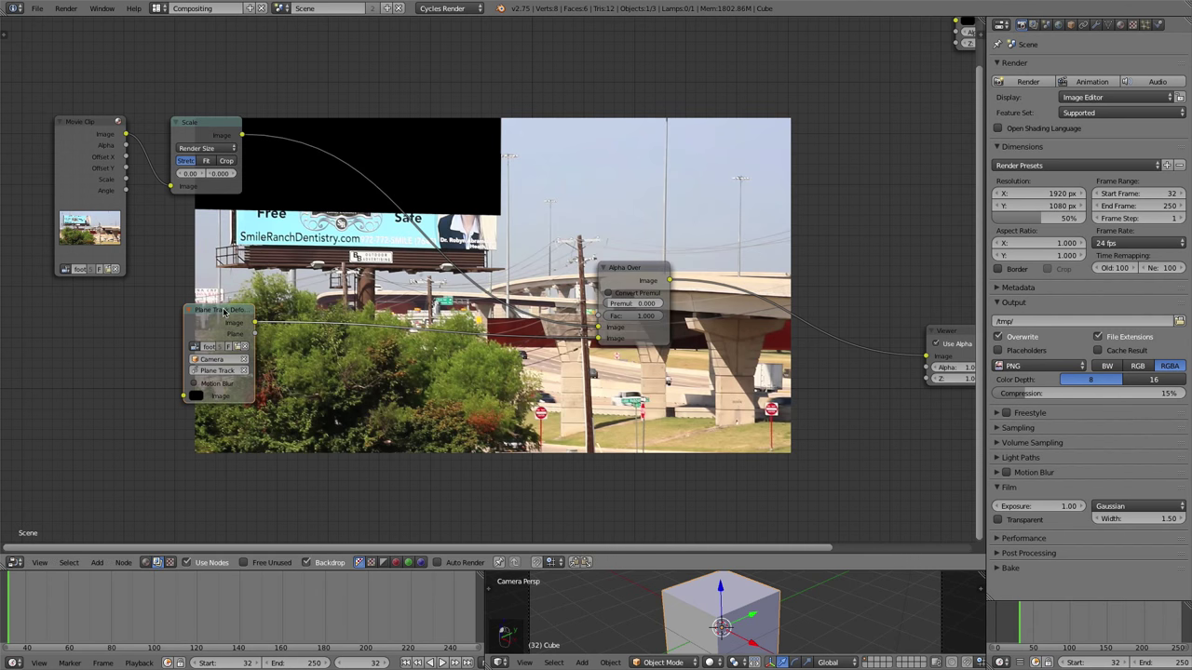
pyautogui.moveTo(223, 311); pyautogui.dragTo(192, 320)
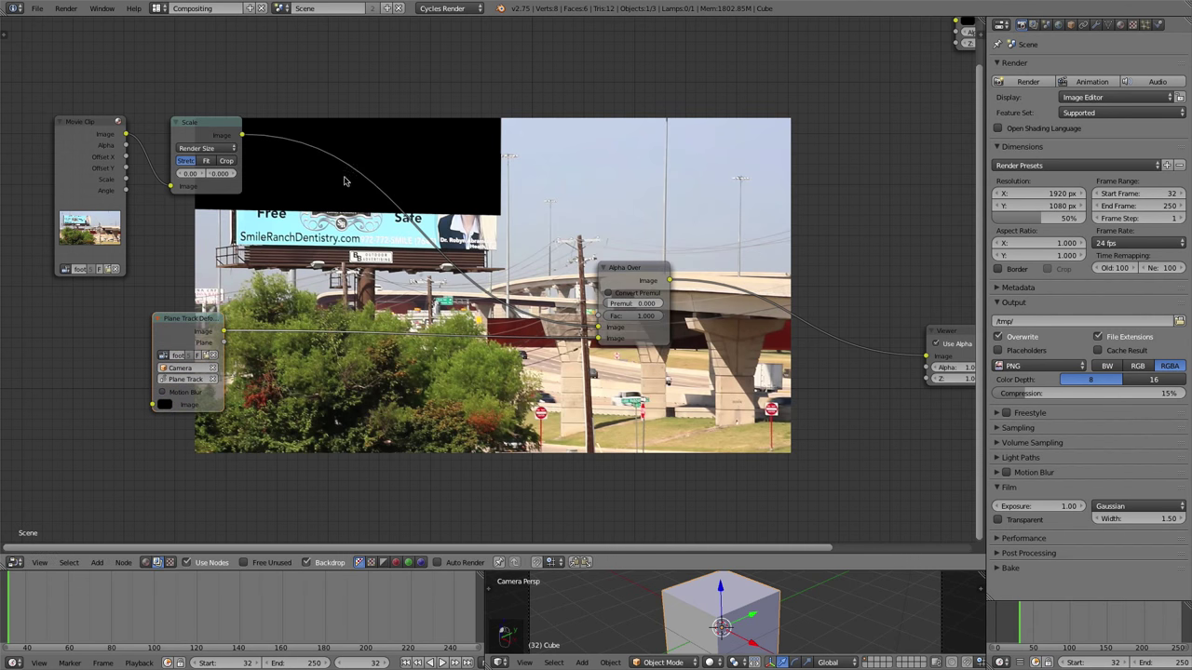
# Step: Insert a duplicate of the Scale node between Plane Track Deform's Image output and Alpha Over, and raise it above the deform node
pyautogui.click(207, 121)
pyautogui.hotkey('shift', 'd')
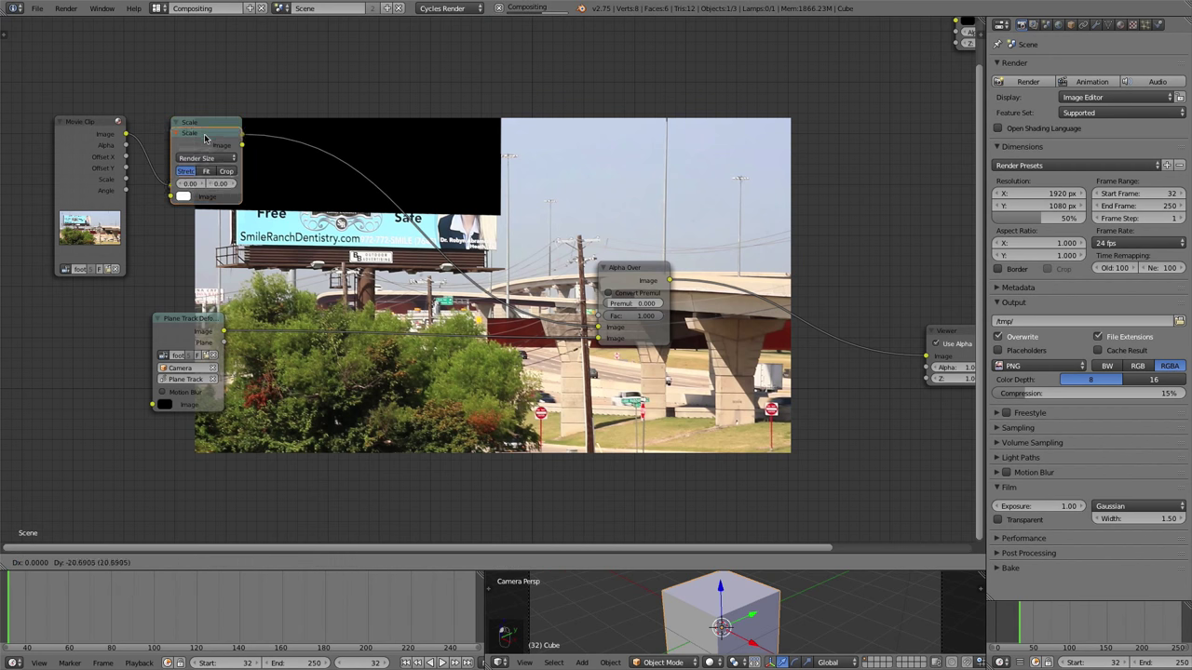
pyautogui.click(284, 304)
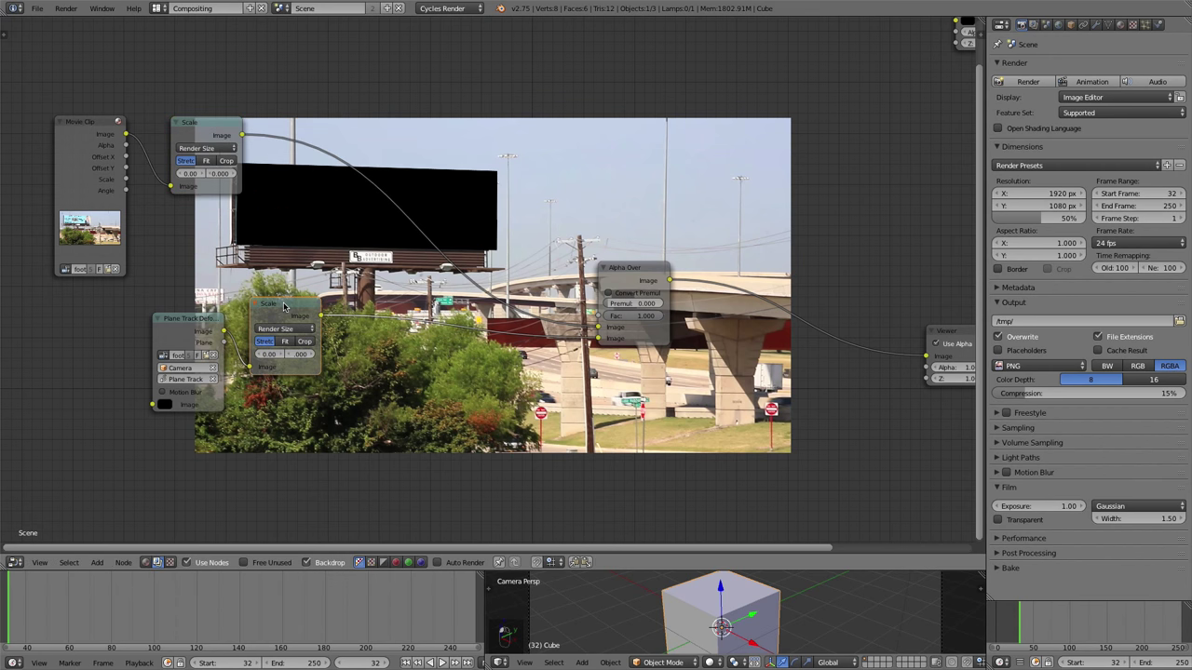
pyautogui.scroll(-2, 358, 292)
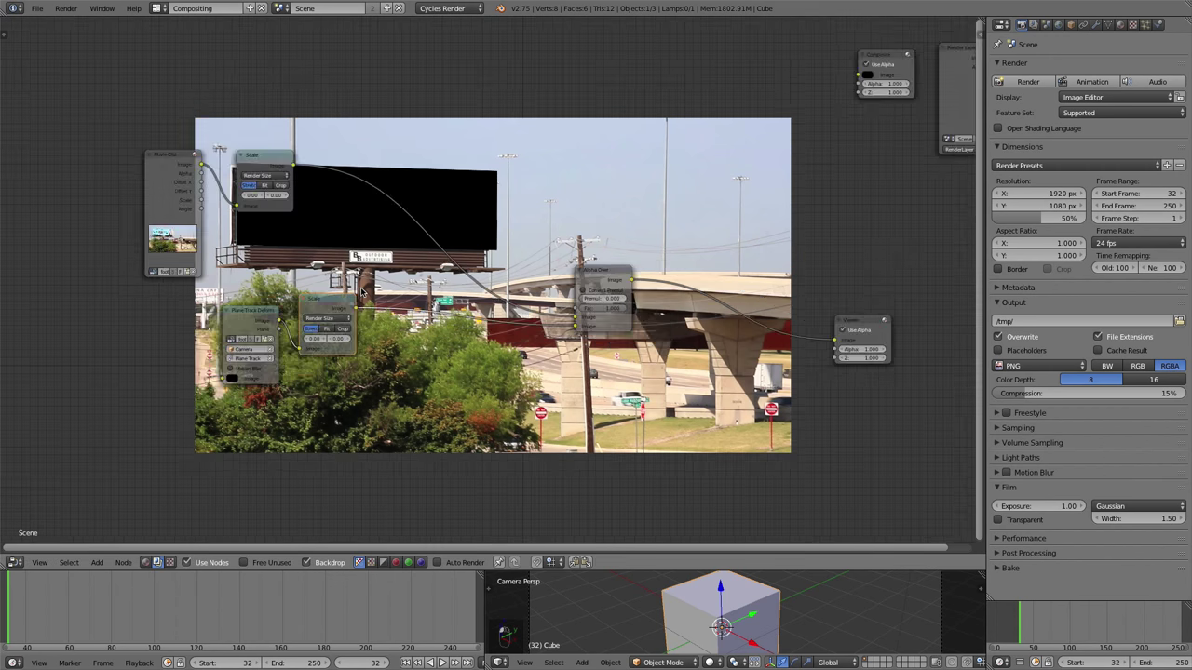
pyautogui.scroll(2, 324, 305)
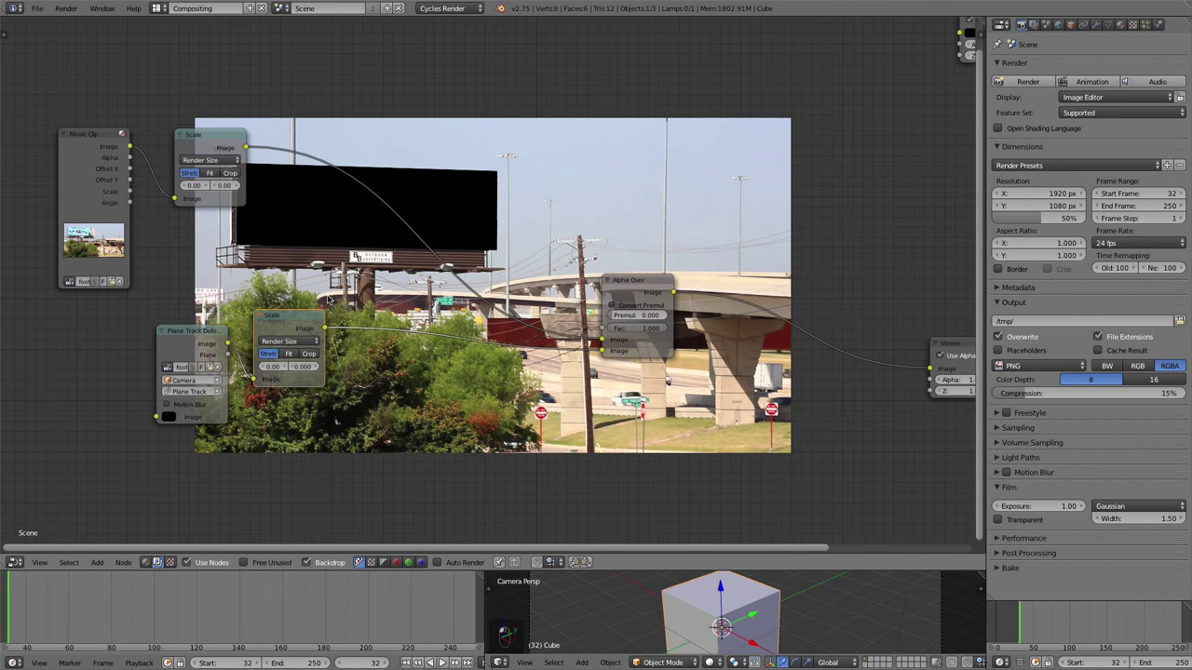
pyautogui.moveTo(292, 321); pyautogui.dragTo(320, 295, button='middle')
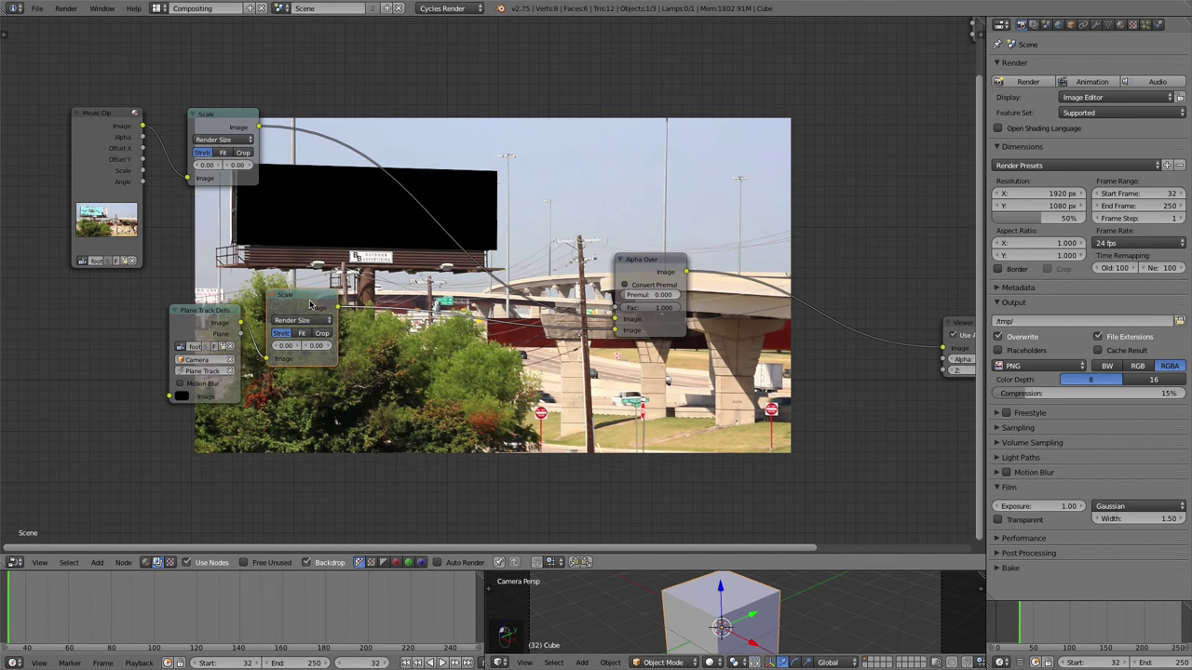
pyautogui.moveTo(300, 294); pyautogui.dragTo(318, 244)
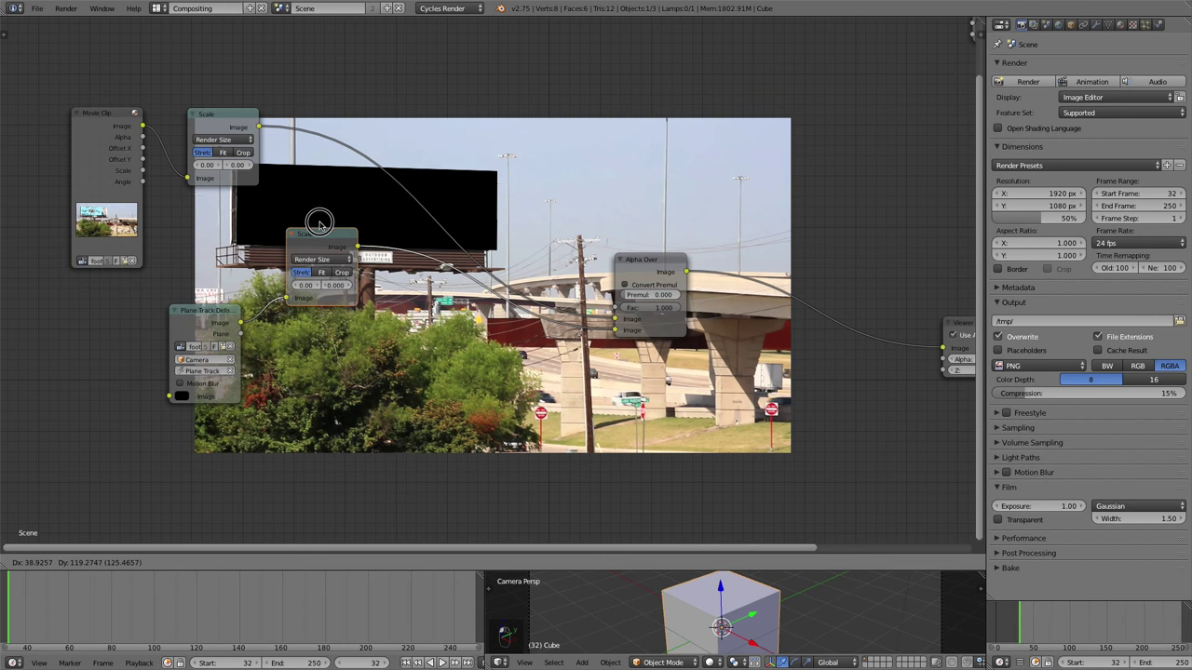
# Step: Duplicate the second Scale node below itself and feed it from Plane Track Deform's Plane output
pyautogui.hotkey('shift', 'd')
pyautogui.click(317, 340)
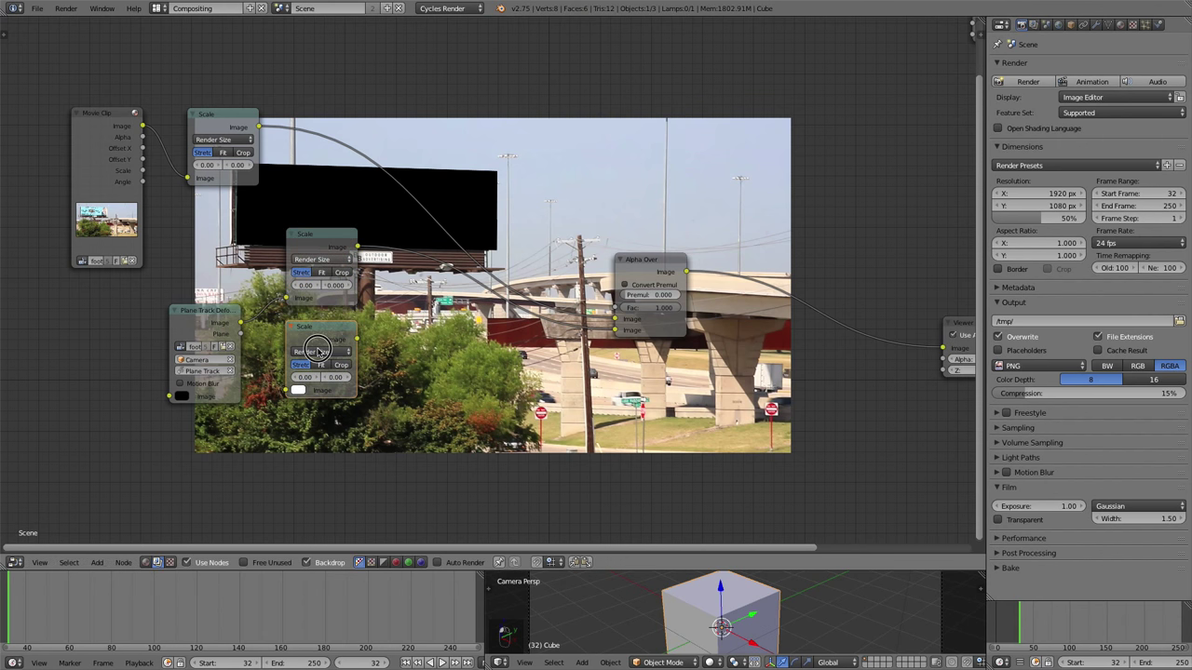
pyautogui.moveTo(240, 333); pyautogui.dragTo(286, 392)
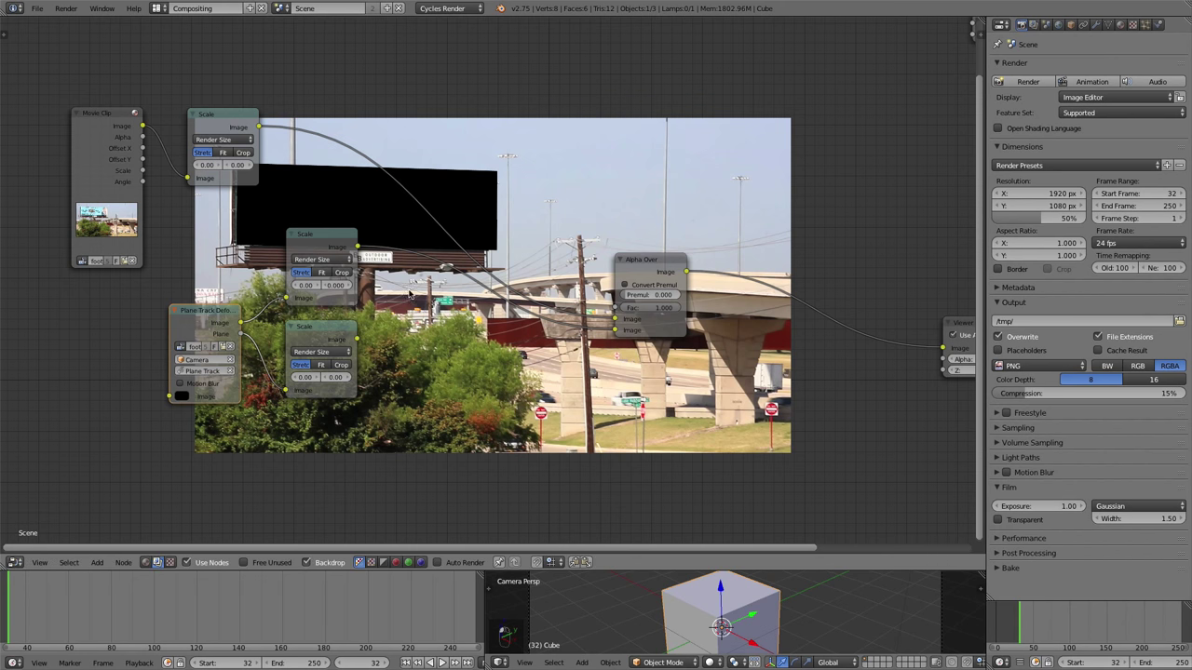
# Step: Preview the two lower Scale nodes and the Alpha Over node in turn to compare the billboard image, mask and composite
pyautogui.click(311, 238)
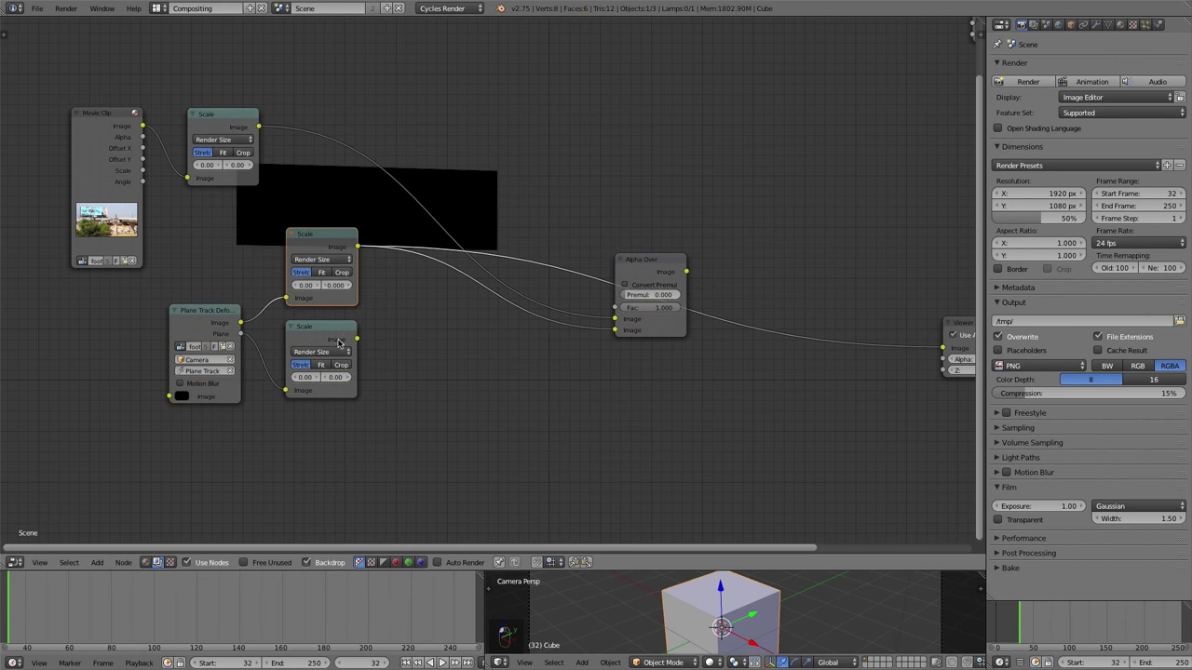
pyautogui.keyDown('ctrl'); pyautogui.keyDown('shift'); pyautogui.click(328, 332); pyautogui.keyUp('shift'); pyautogui.keyUp('ctrl')
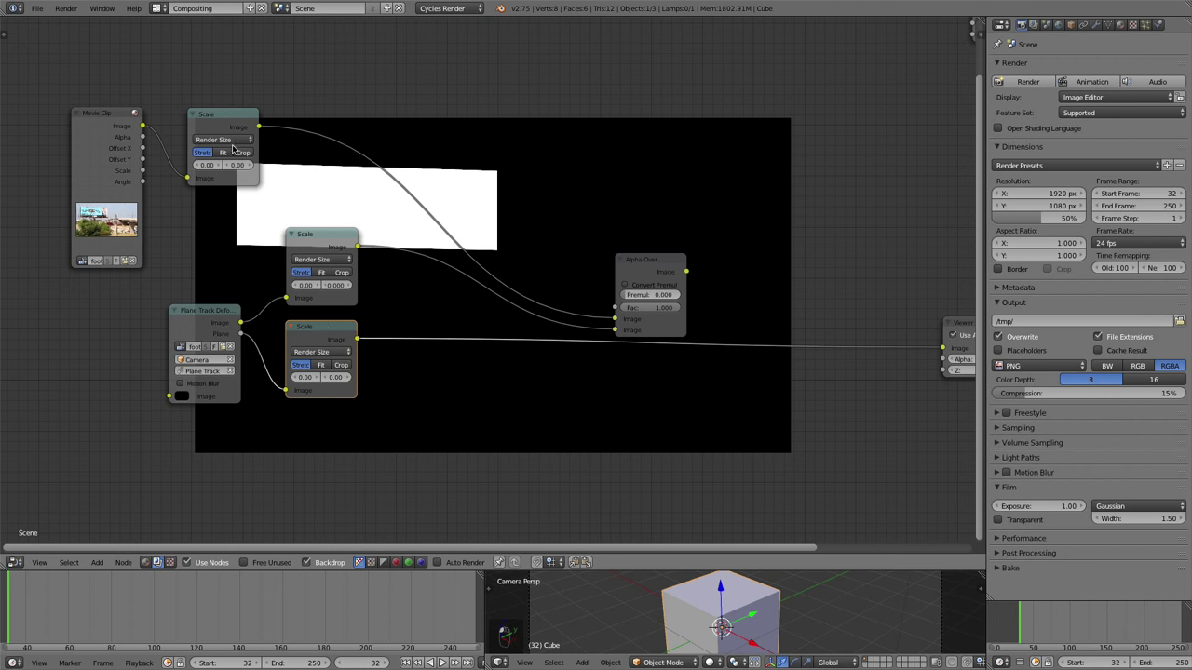
pyautogui.keyDown('ctrl'); pyautogui.keyDown('shift'); pyautogui.click(655, 266); pyautogui.keyUp('shift'); pyautogui.keyUp('ctrl')
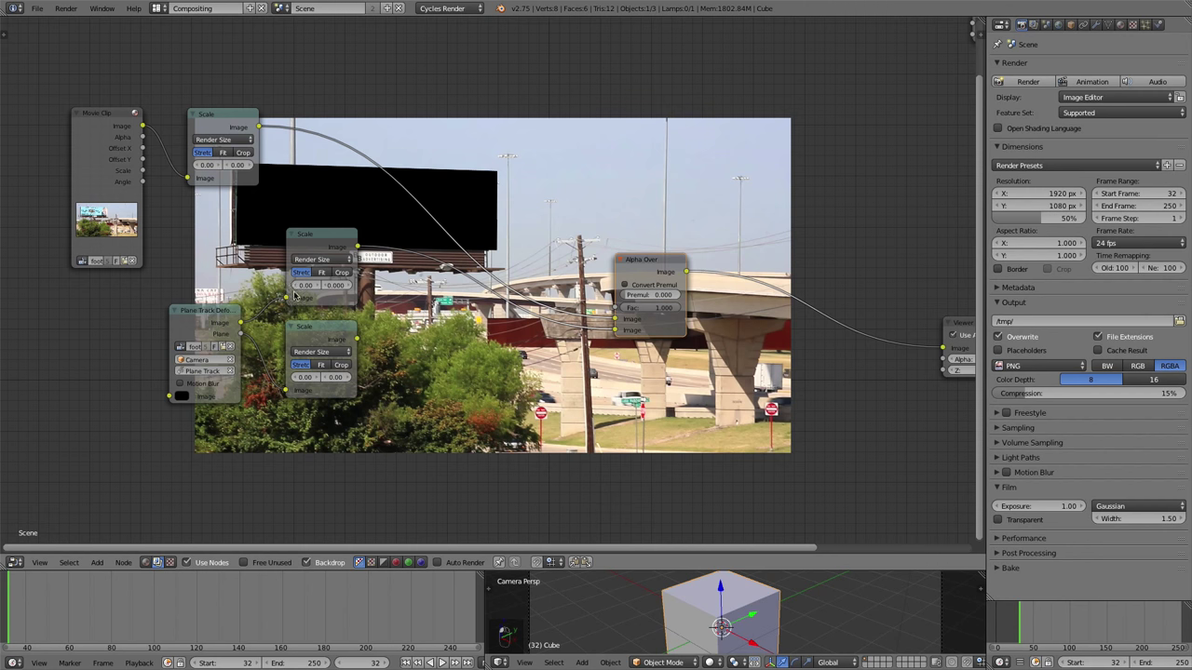
# Step: Add an Image node below the Movie Clip node, beside Plane Track Deform
pyautogui.moveTo(212, 279); pyautogui.dragTo(255, 308, button='middle')
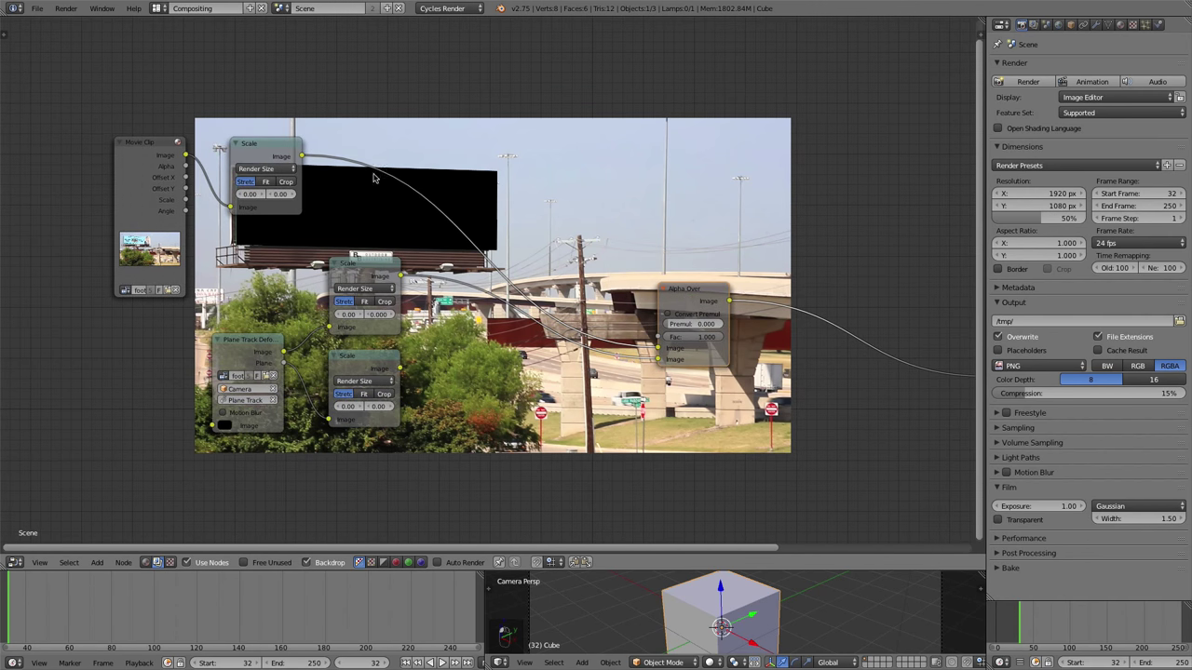
pyautogui.hotkey('shift', 'a')
pyautogui.click(105, 421)
pyautogui.write('imag')
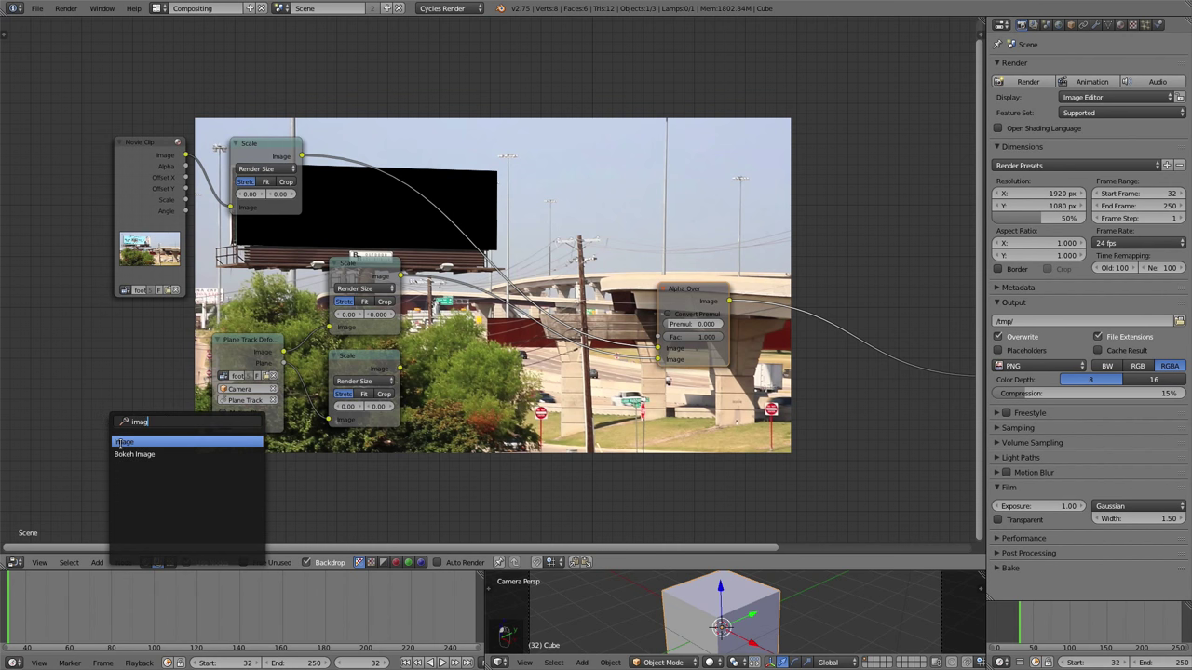
pyautogui.click(119, 443)
pyautogui.click(125, 396)
# Step: Load Billboardreplacement.jpg from My Book/Blender tutorials/plane tracking into the Image node and connect its Image output to Plane Track Deform's Image input
pyautogui.click(146, 437)
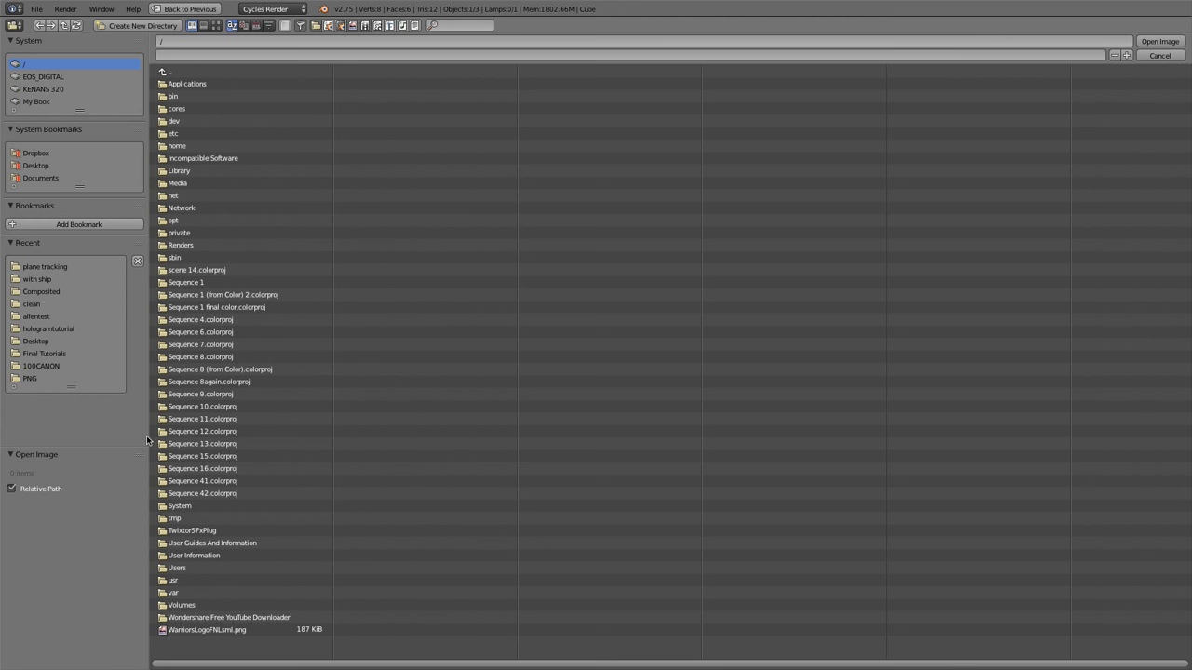
pyautogui.click(36, 101)
pyautogui.click(196, 95)
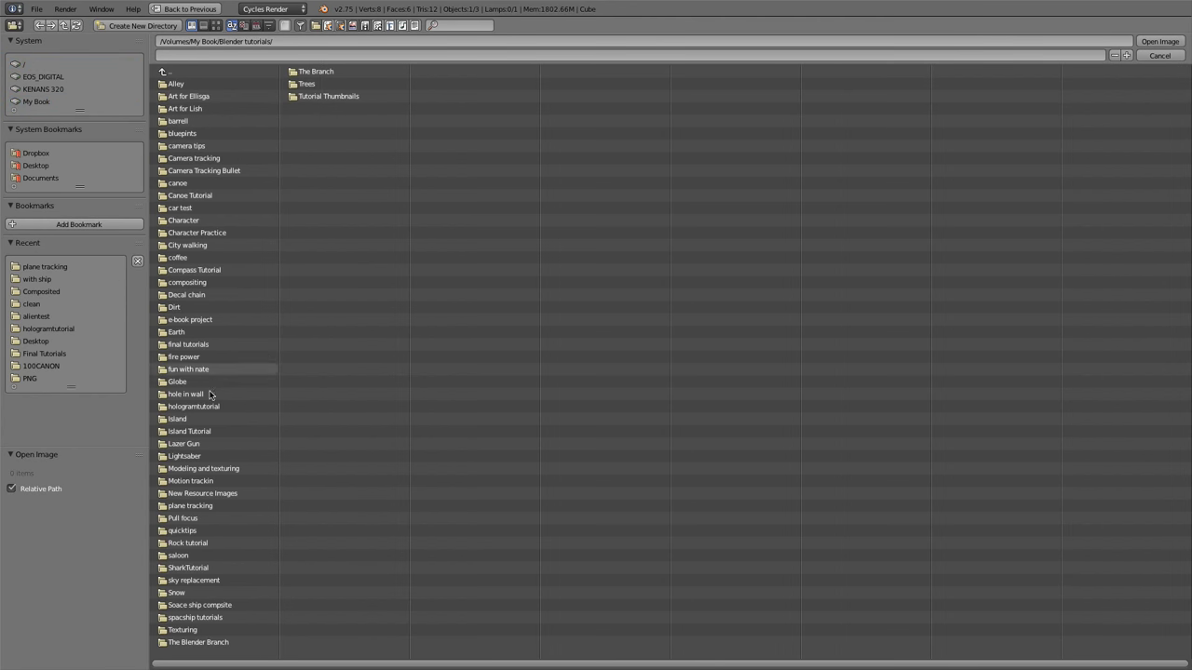
pyautogui.click(194, 505)
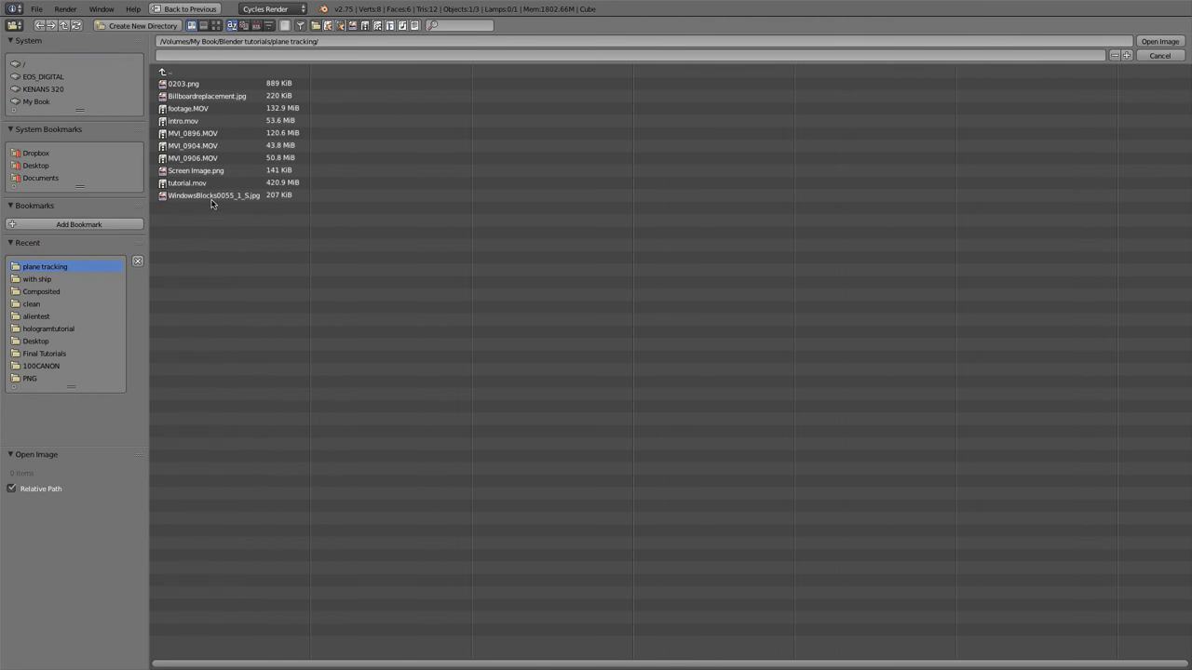
pyautogui.doubleClick(207, 96)
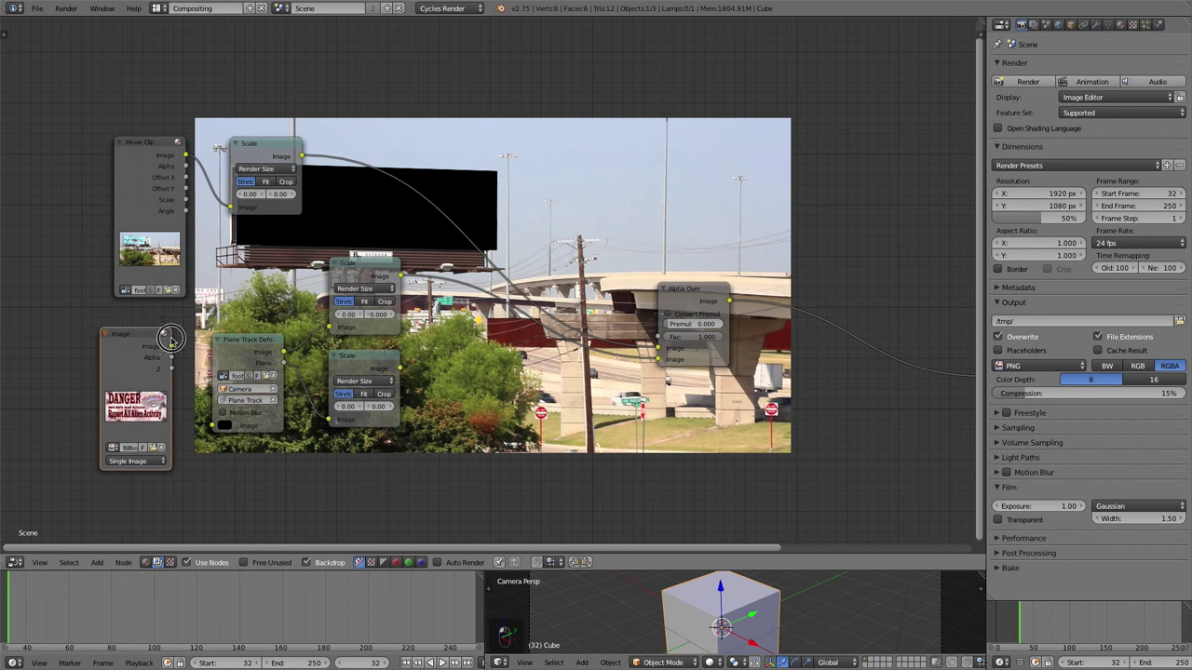
pyautogui.moveTo(170, 340); pyautogui.dragTo(213, 426)
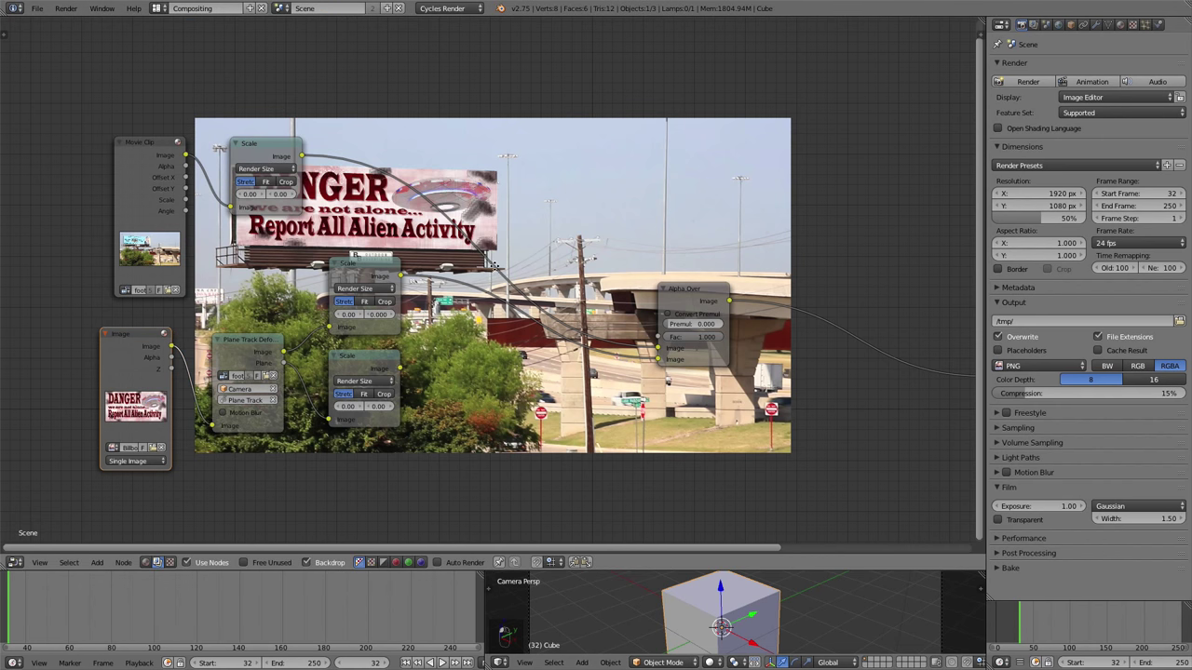
# Step: Examine how the replacement sign follows the billboard at frames 67 and 57
pyautogui.press('Home')
pyautogui.moveTo(366, 292); pyautogui.dragTo(392, 265, button='middle')
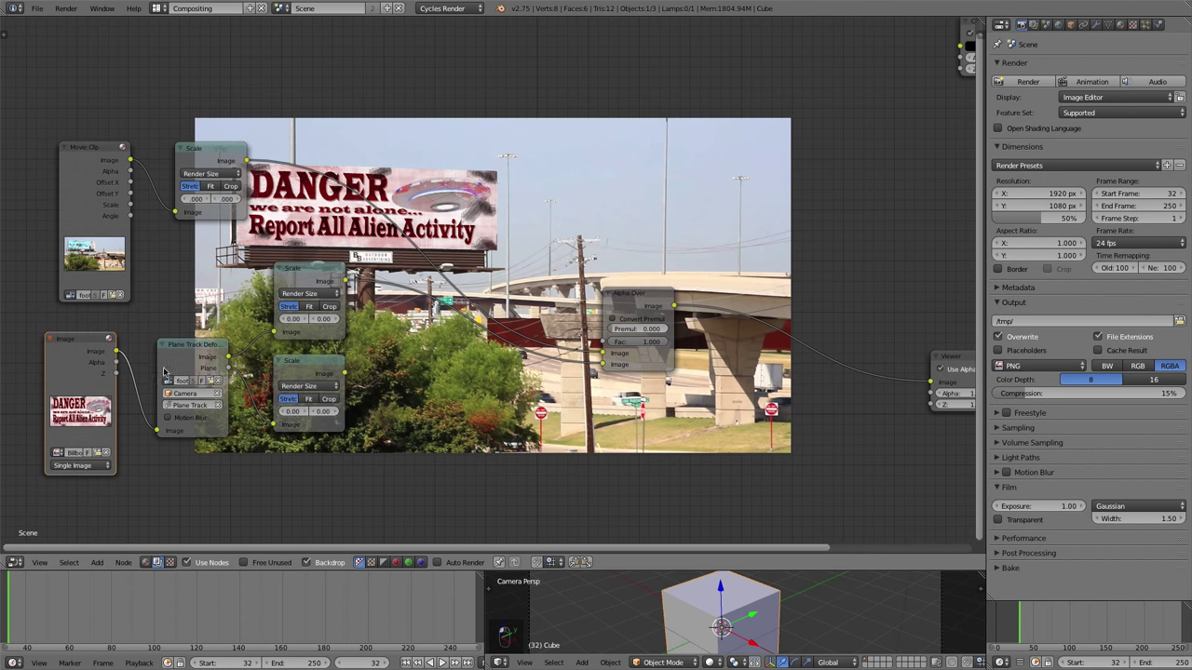
pyautogui.moveTo(91, 616)
pyautogui.mouseDown()
pyautogui.moveTo(447, 622)
pyautogui.moveTo(83, 612)
pyautogui.mouseUp()
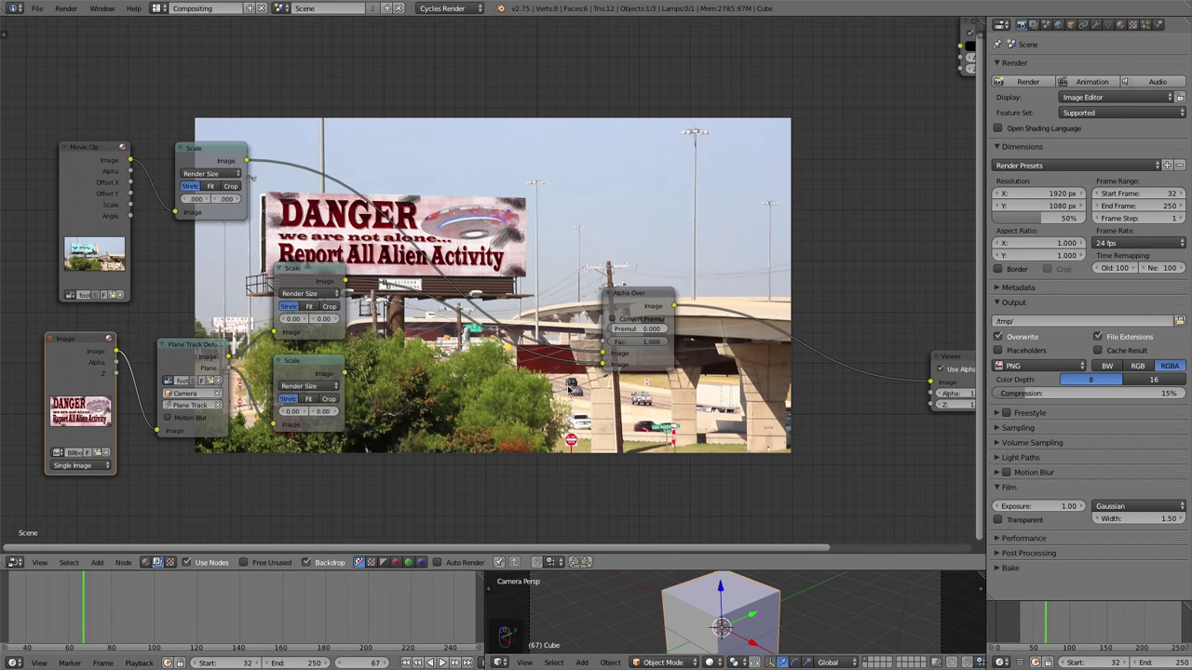
pyautogui.scroll(-2, 356, 258)
pyautogui.moveTo(356, 259)
pyautogui.mouseDown(button='middle')
pyautogui.moveTo(383, 261)
pyautogui.moveTo(360, 268)
pyautogui.mouseUp(button='middle')
pyautogui.moveTo(80, 609); pyautogui.dragTo(62, 609)
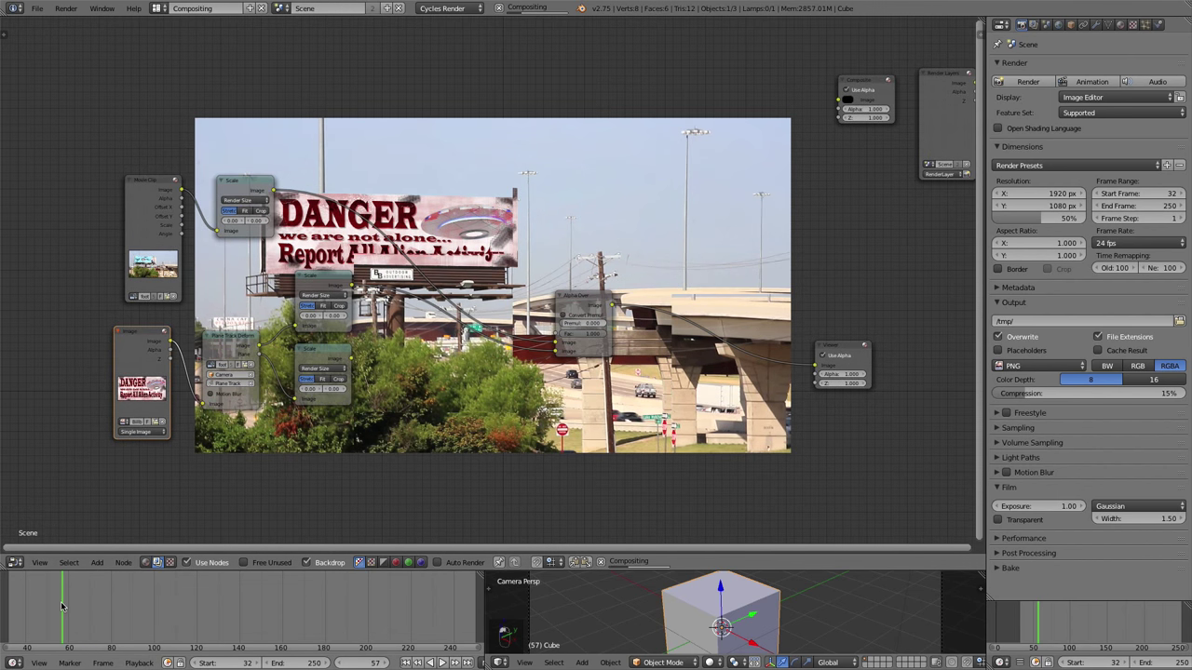
pyautogui.scroll(2, 411, 427)
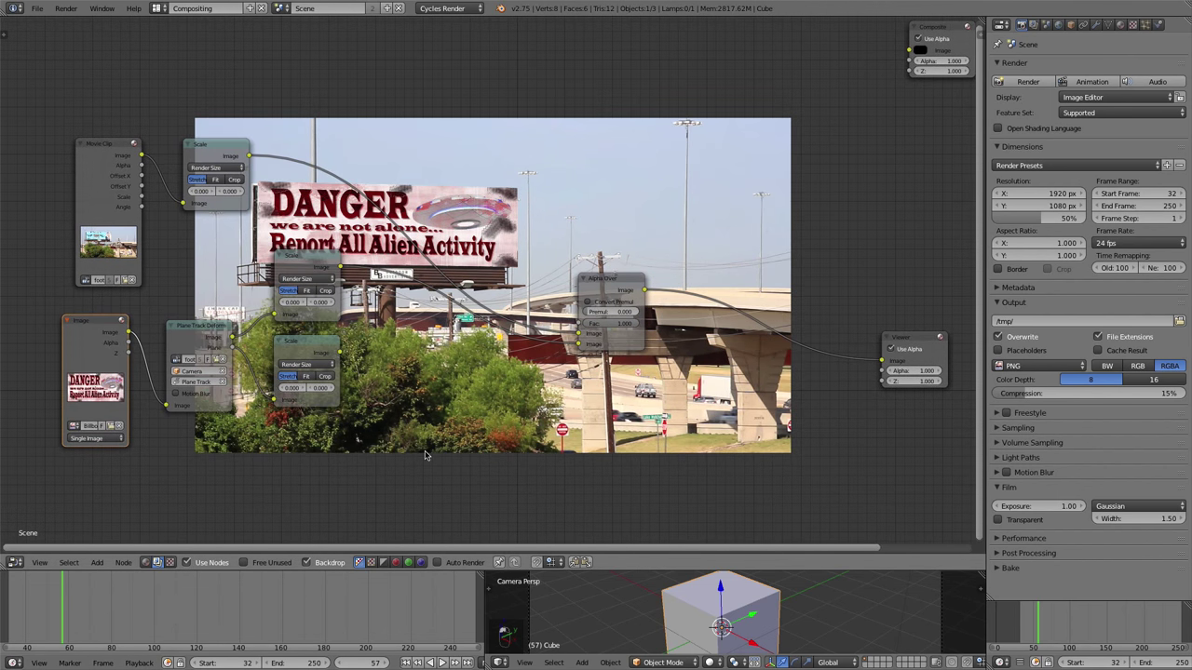
pyautogui.scroll(1, 407, 444)
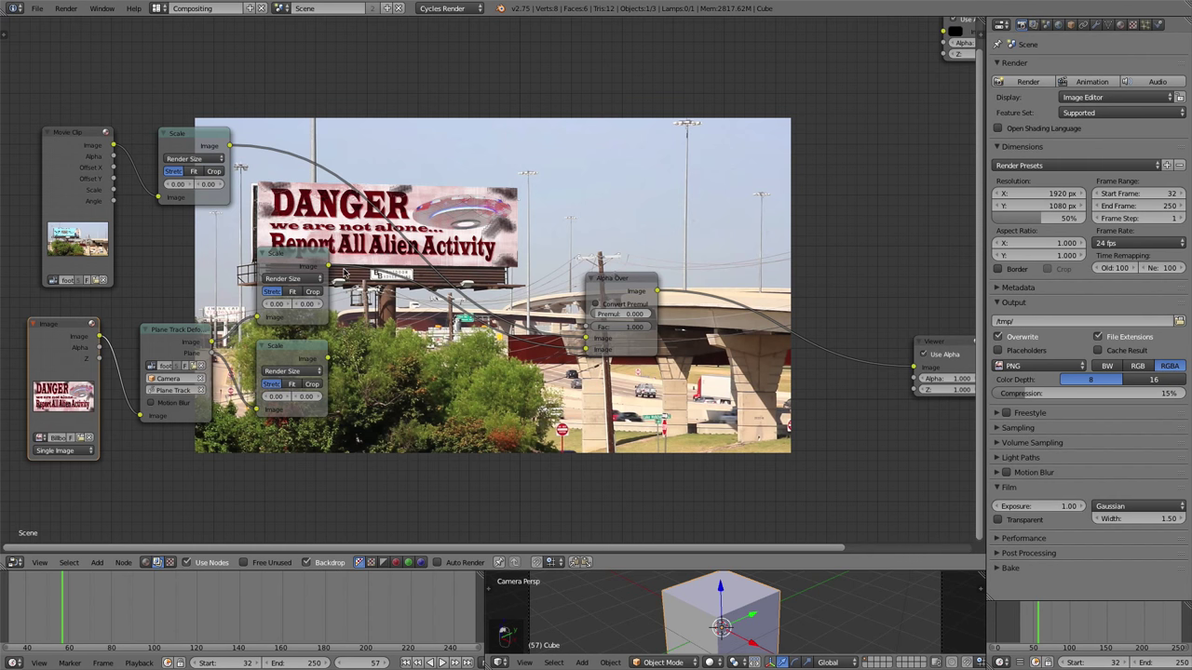
# Step: Try feeding the Movie Clip's Image output into Plane Track Deform and check the composite at frame 175
pyautogui.moveTo(206, 274); pyautogui.dragTo(364, 274, button='middle')
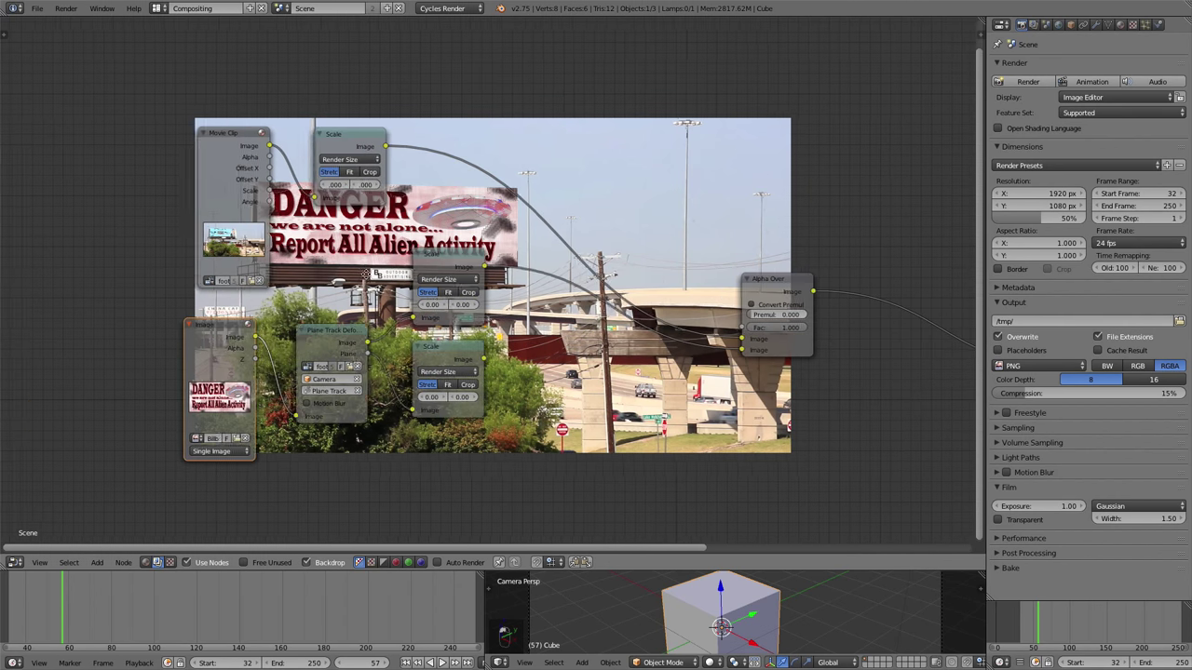
pyautogui.moveTo(229, 132); pyautogui.dragTo(308, 412)
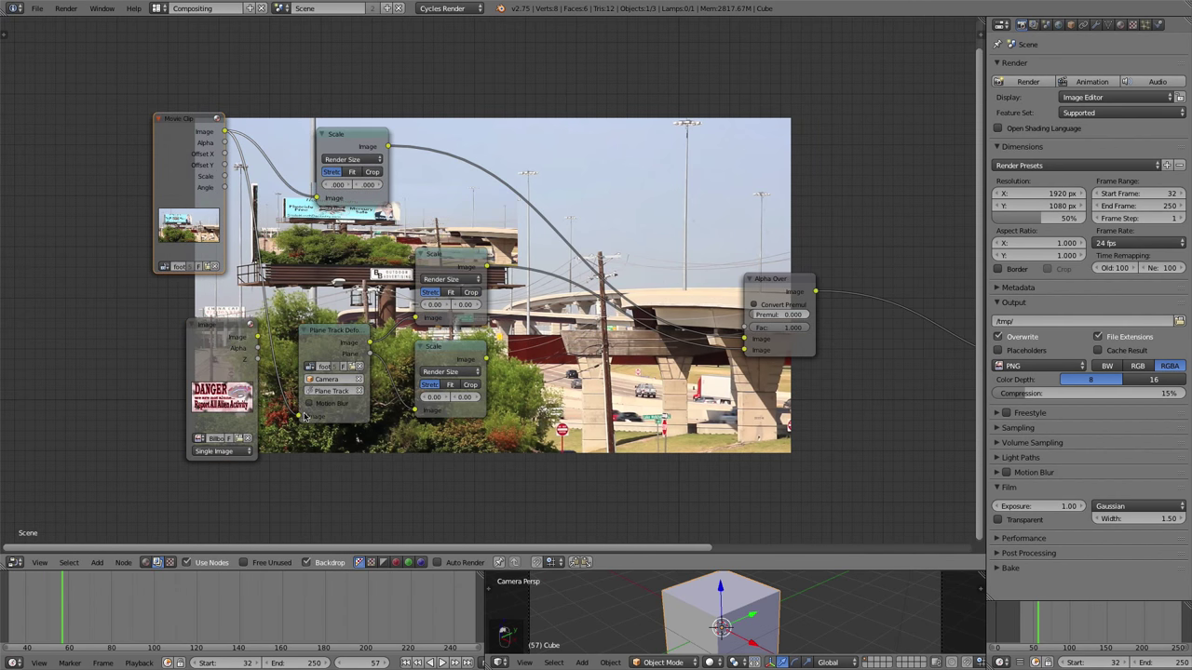
pyautogui.moveTo(182, 605); pyautogui.dragTo(314, 608)
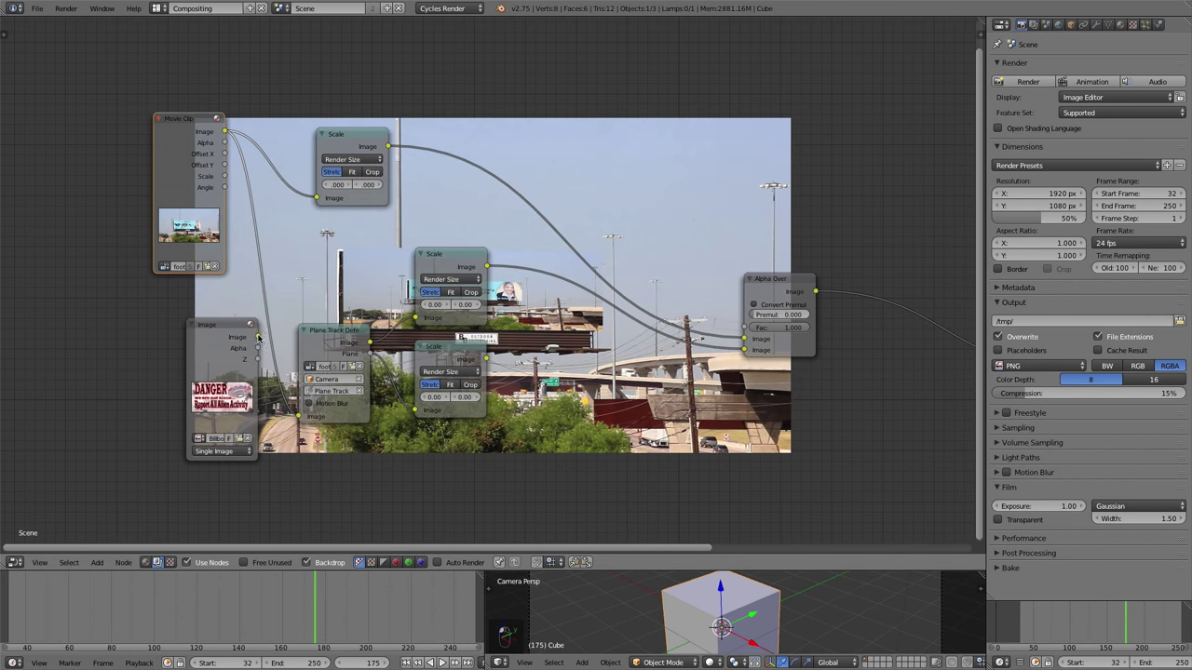
# Step: Reconnect the billboard Image node to Plane Track Deform, nudge the lowest Scale node, and preview the composite at frame 205
pyautogui.moveTo(258, 337); pyautogui.dragTo(299, 417)
pyautogui.moveTo(640, 391); pyautogui.dragTo(544, 422, button='middle')
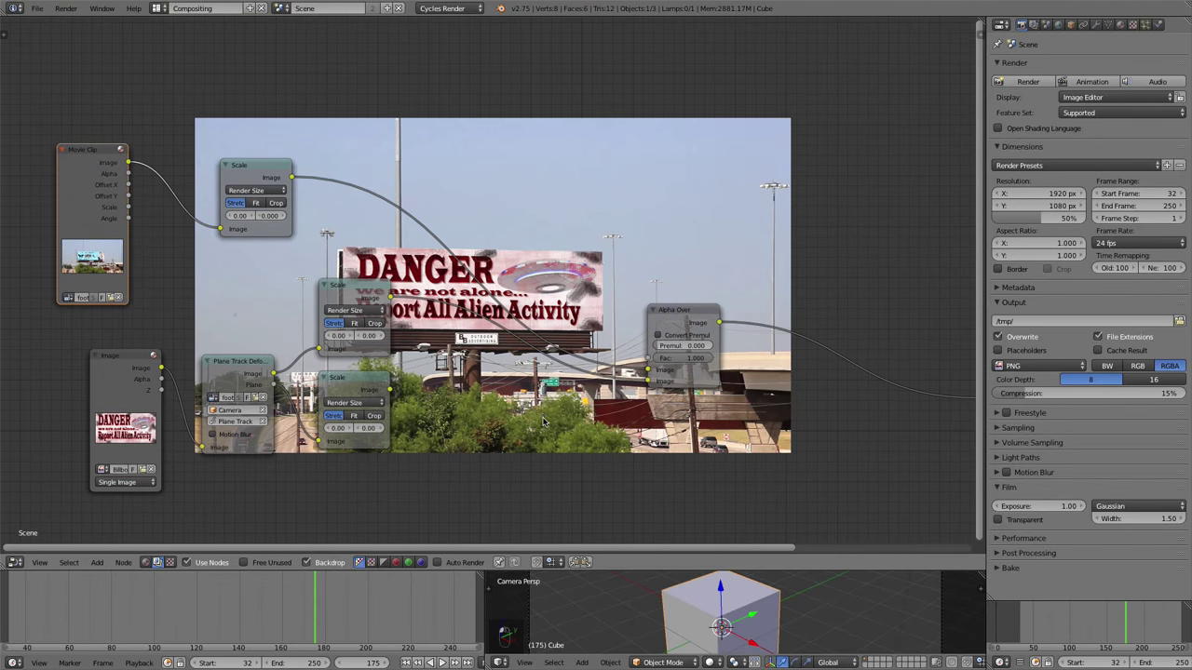
pyautogui.click(351, 375)
pyautogui.press('Home')
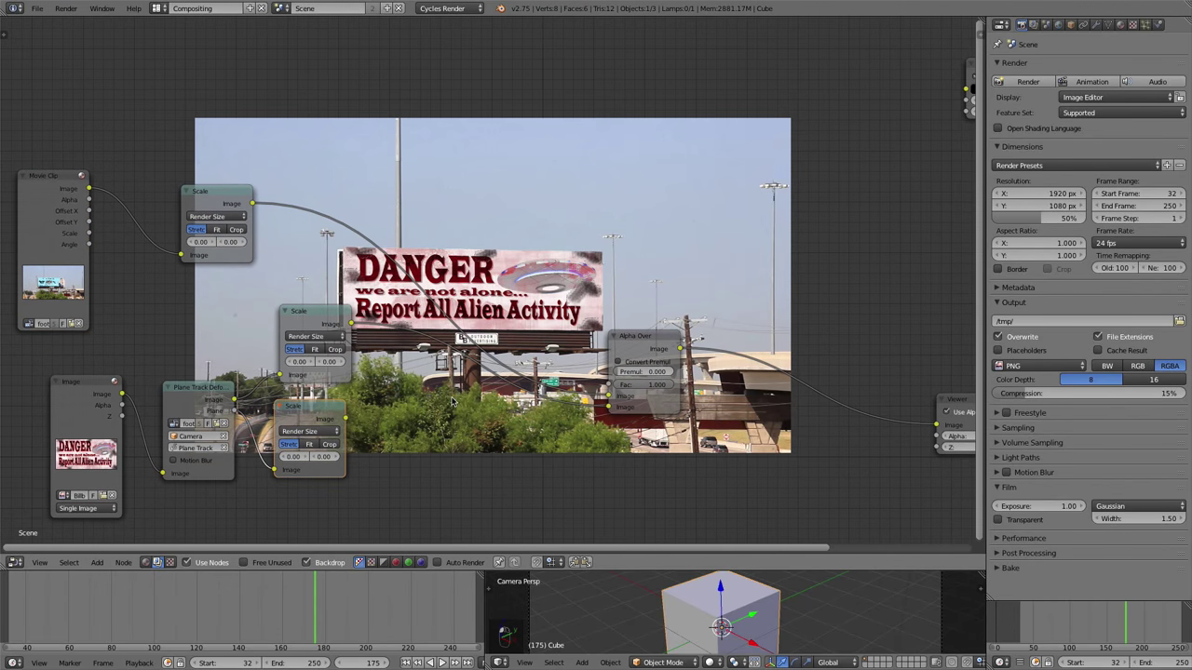
pyautogui.press('Home')
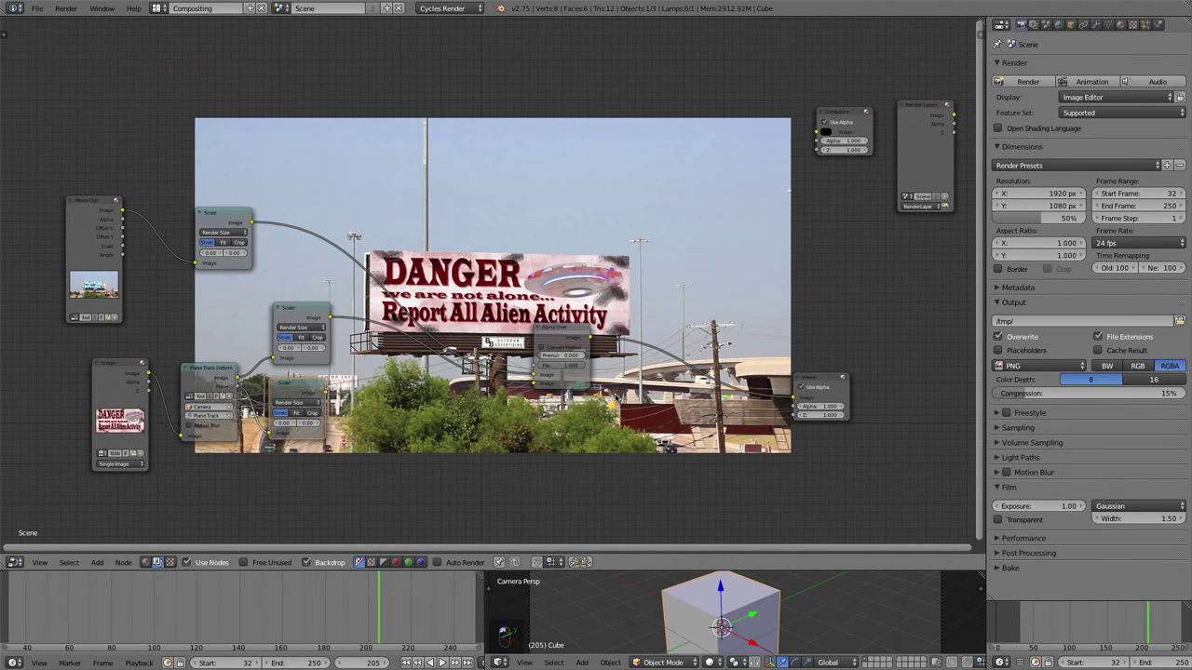
# Step: Move Alpha Over and Viewer farther from the Scale nodes and return to start frame 32
pyautogui.moveTo(568, 326); pyautogui.dragTo(674, 326)
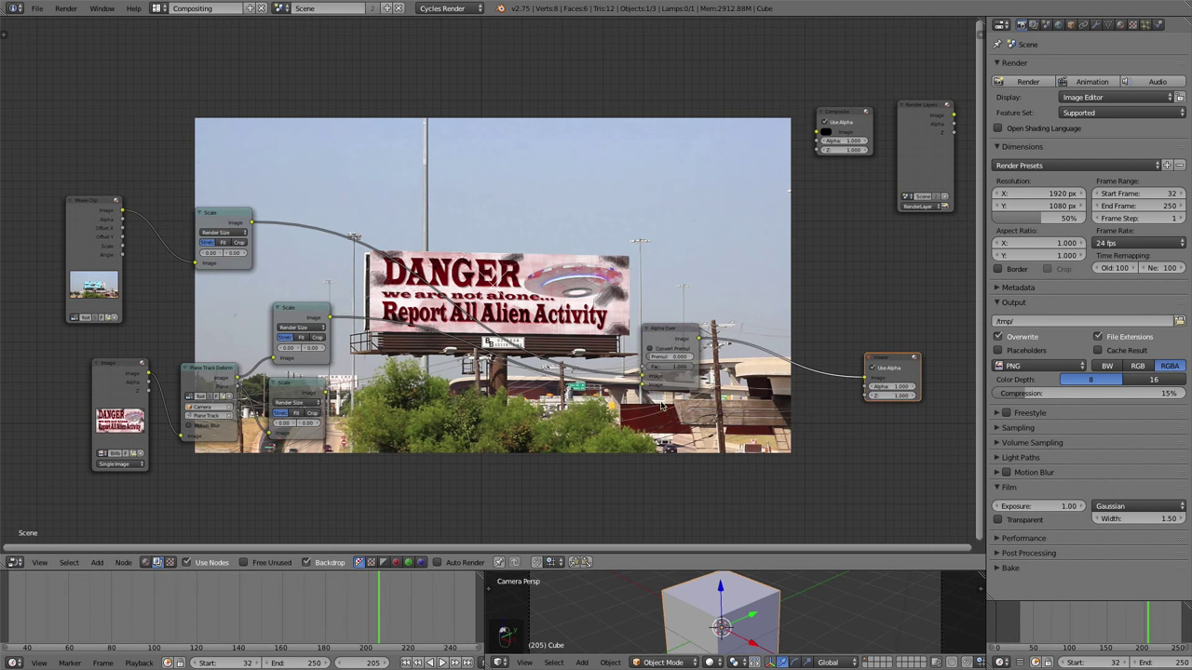
pyautogui.moveTo(732, 313); pyautogui.dragTo(699, 297, button='middle')
pyautogui.scroll(1, 596, 315)
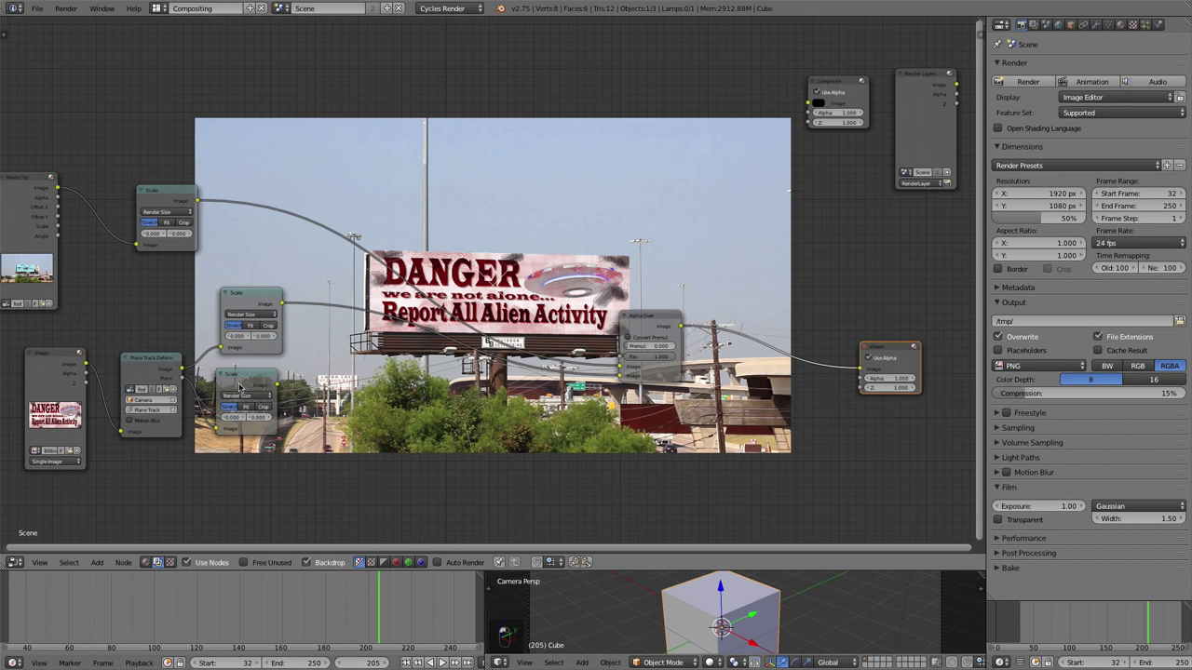
pyautogui.click(406, 662)
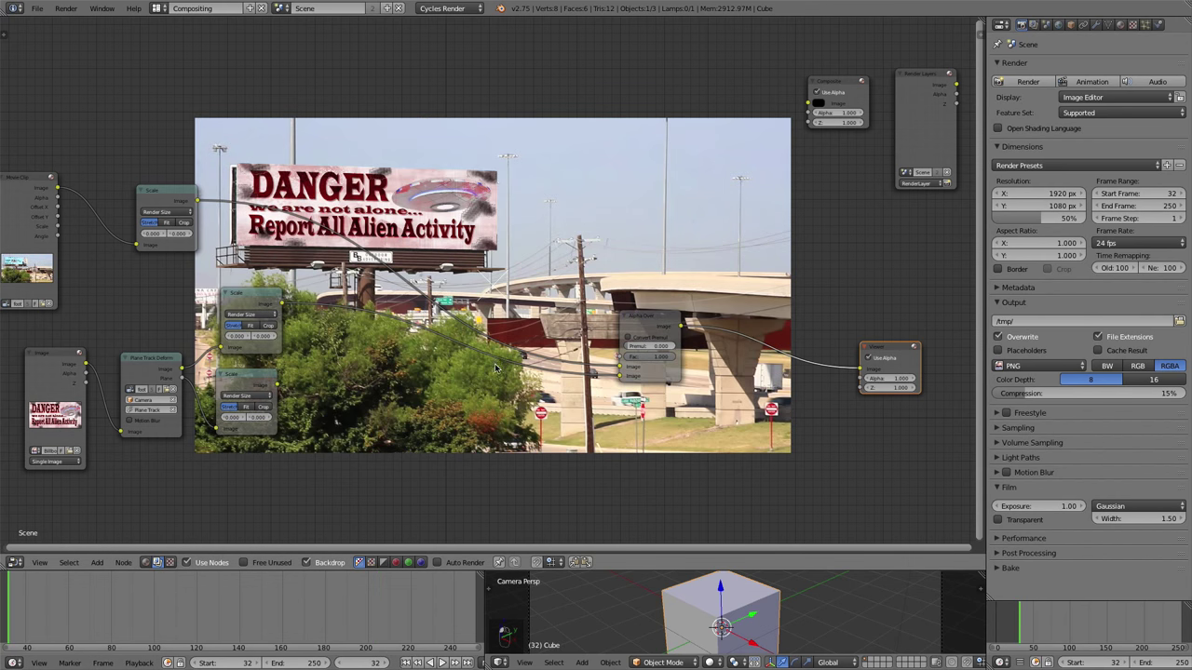
pyautogui.moveTo(498, 373); pyautogui.dragTo(531, 425, button='middle')
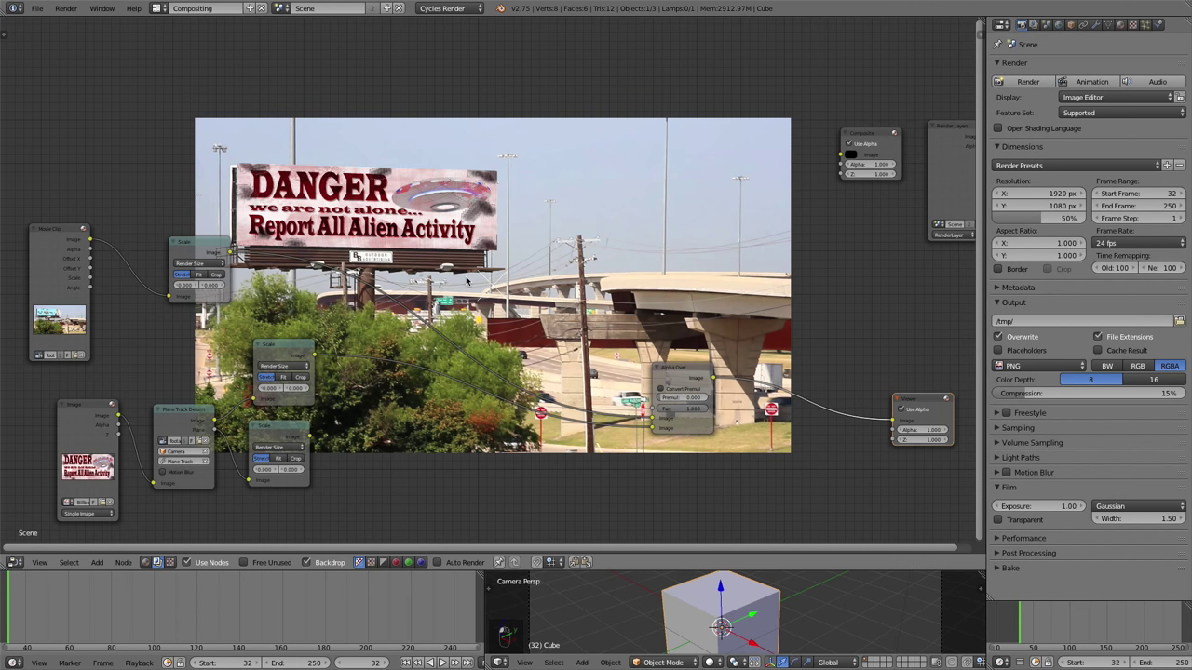
# Step: Preview Plane Track Deform's outputs and the lowest Scale node to inspect the billboard mask
pyautogui.keyDown('ctrl'); pyautogui.keyDown('shift'); pyautogui.click(202, 420); pyautogui.keyUp('shift'); pyautogui.keyUp('ctrl')
pyautogui.keyDown('ctrl'); pyautogui.keyDown('shift'); pyautogui.click(202, 420); pyautogui.keyUp('shift'); pyautogui.keyUp('ctrl')
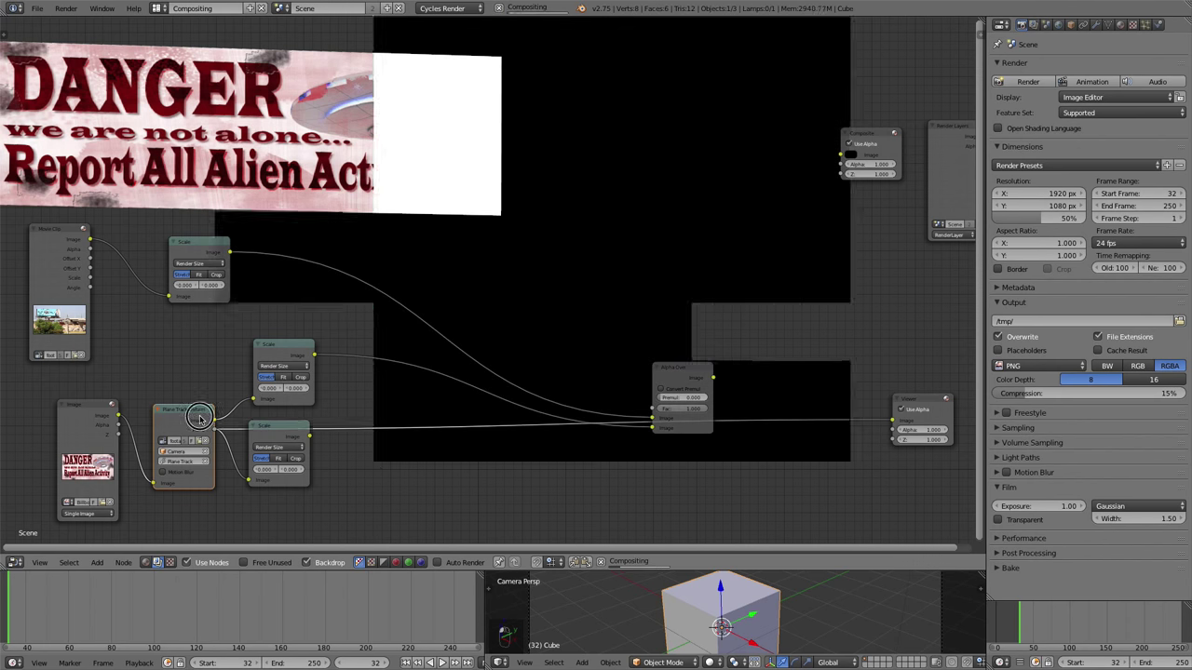
pyautogui.keyDown('ctrl'); pyautogui.keyDown('shift'); pyautogui.click(292, 436); pyautogui.keyUp('shift'); pyautogui.keyUp('ctrl')
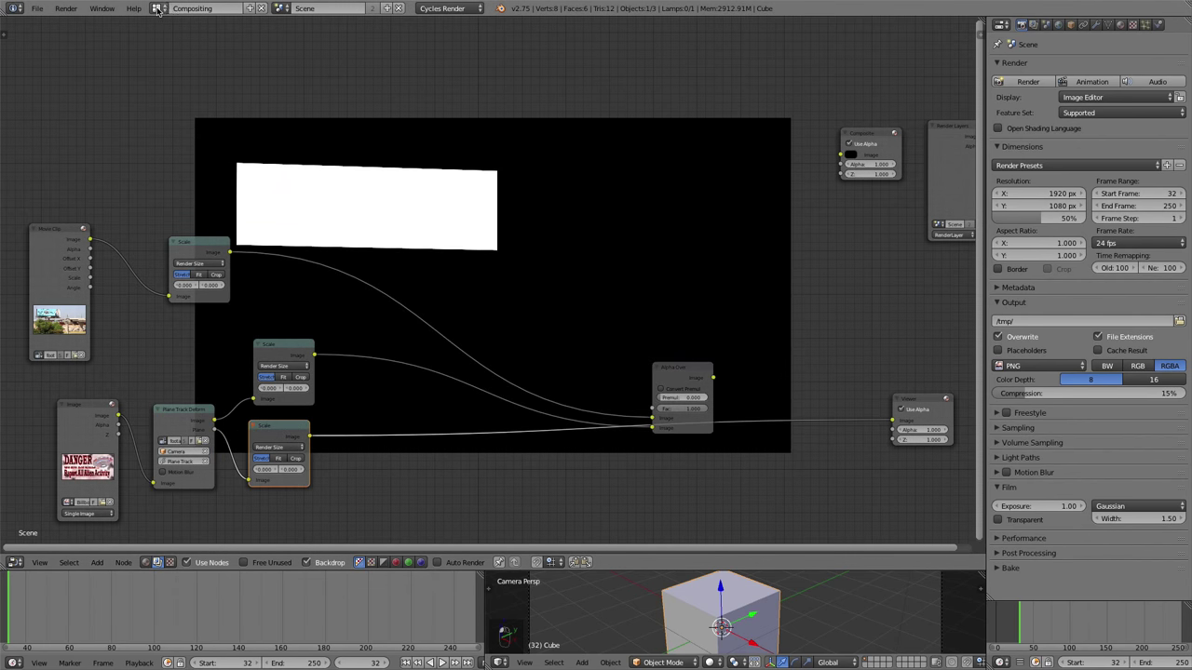
# Step: Switch to the Default screen layout and clear the camera's rotation and location
pyautogui.click(200, 9)
pyautogui.click(179, 64)
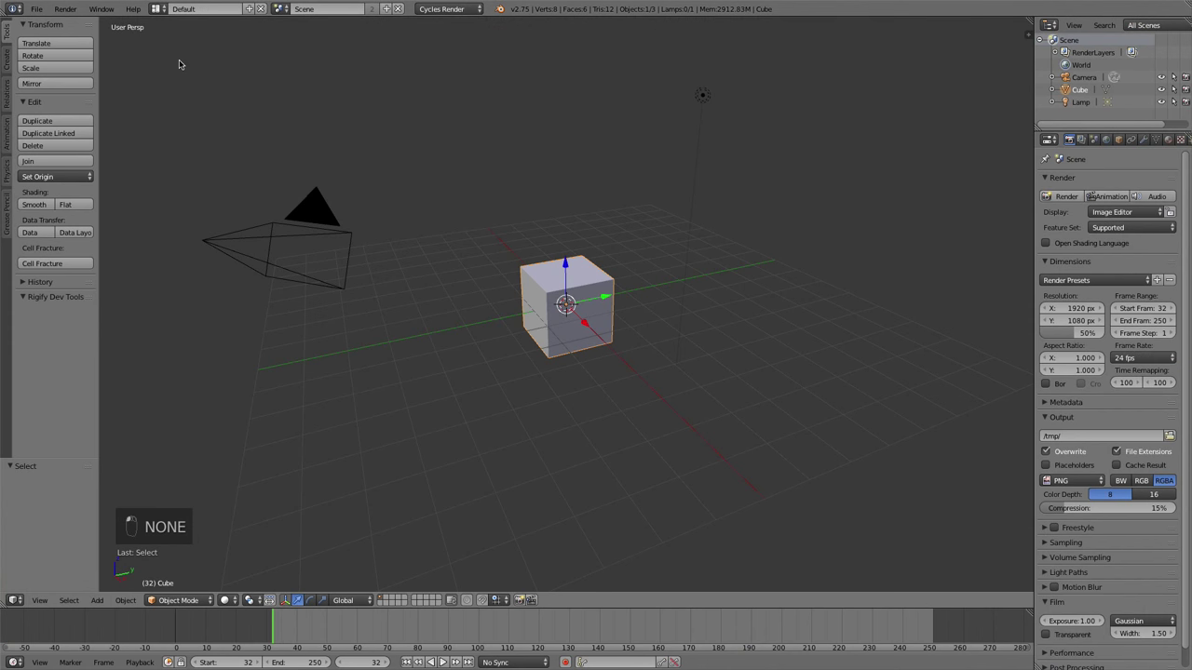
pyautogui.rightClick(297, 227)
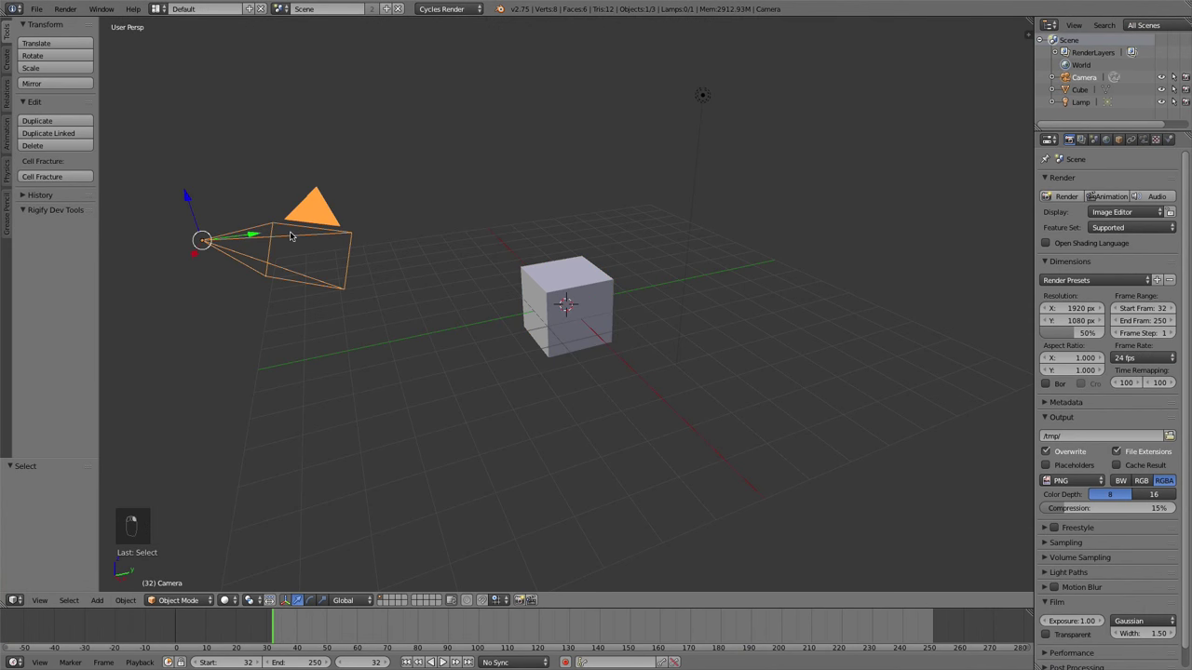
pyautogui.hotkey('alt', 'r')
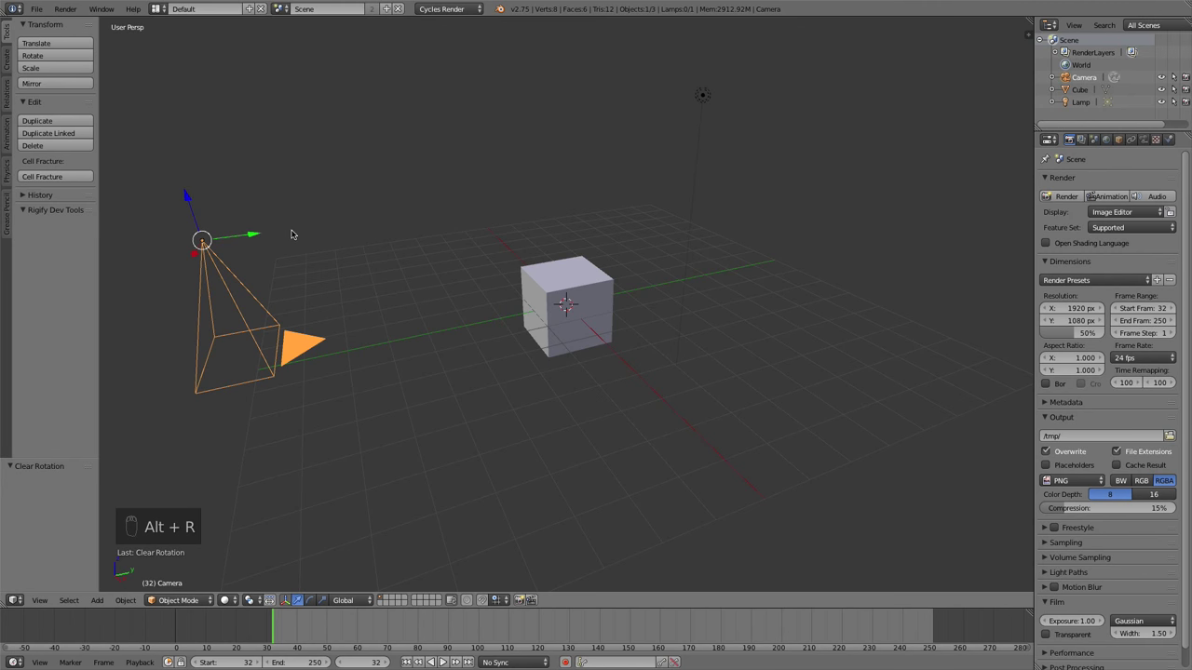
pyautogui.hotkey('alt', 'g')
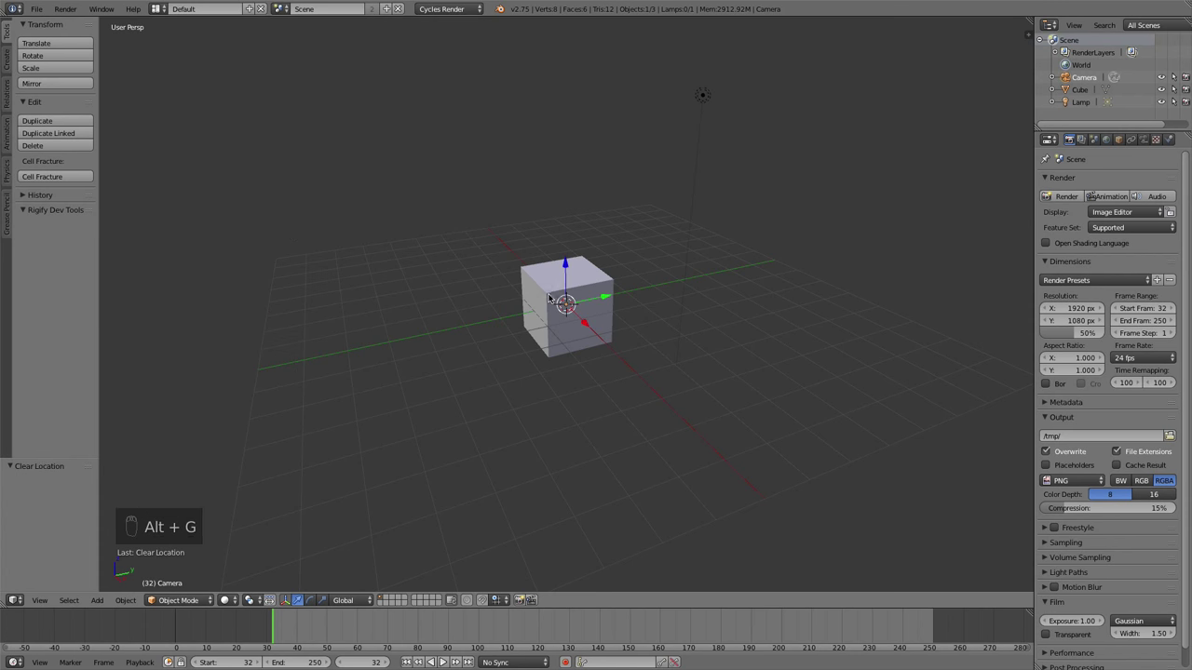
# Step: Delete the default cube from the scene
pyautogui.rightClick(549, 293)
pyautogui.press('x')
pyautogui.click(547, 293)
# Step: Rotate the camera 90° about the global X axis
pyautogui.rightClick(567, 311)
pyautogui.write('rx')
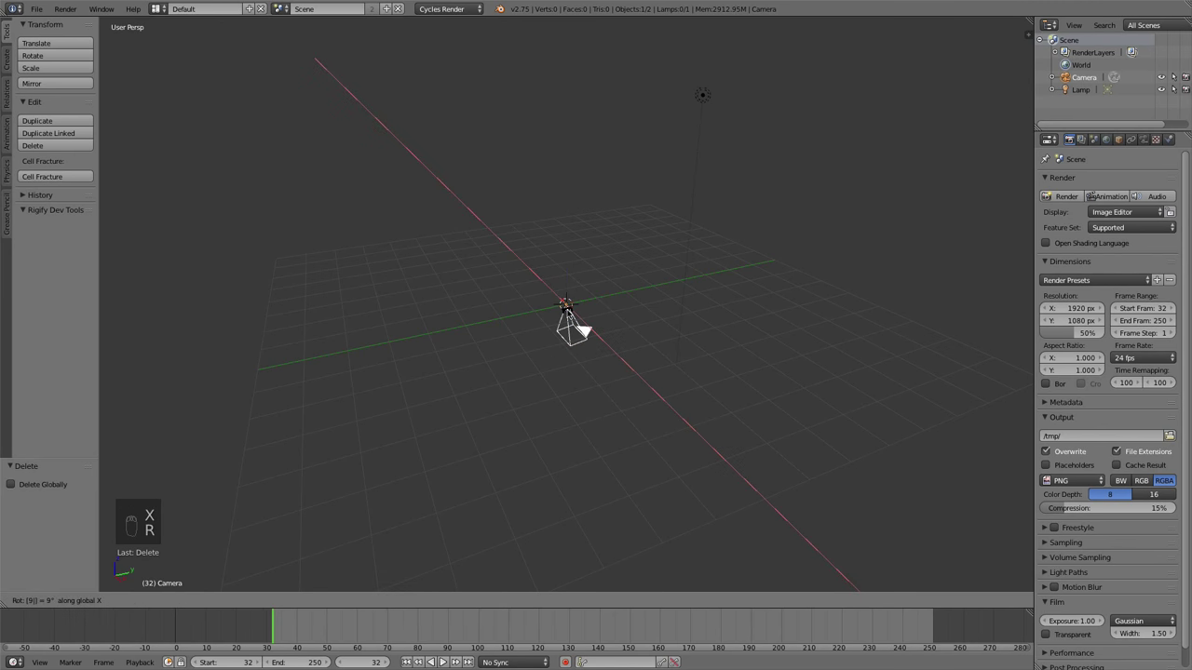
pyautogui.write('90')
pyautogui.click(566, 311)
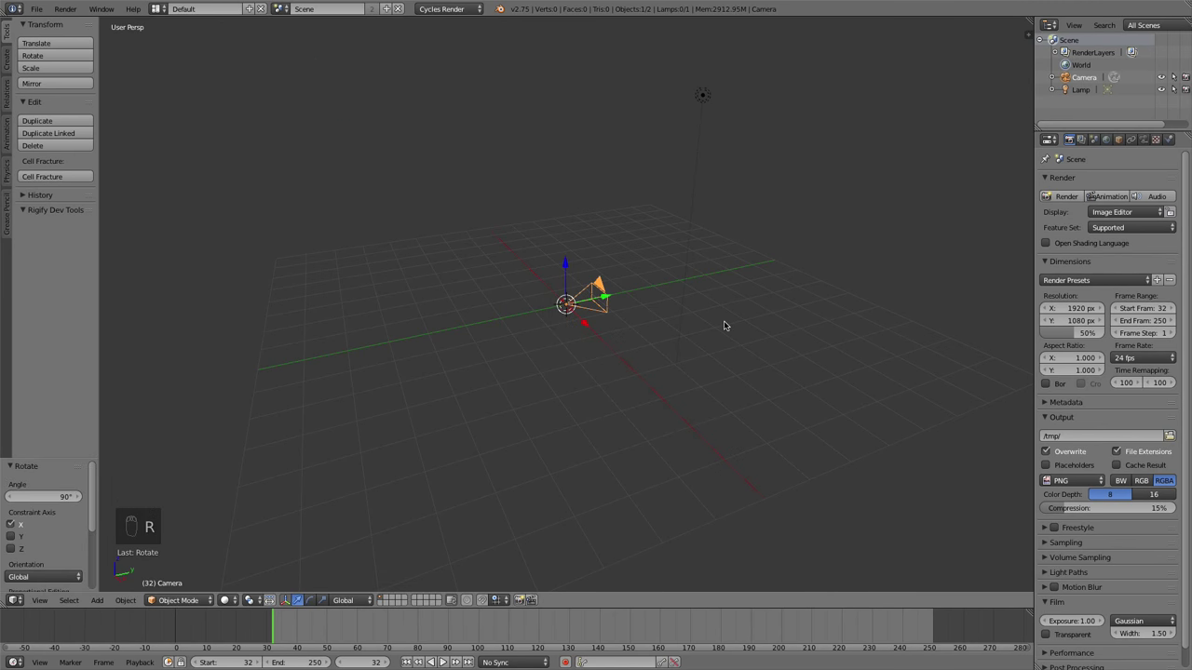
# Step: View the scene through the camera and add footage.MOV as a movie clip background image
pyautogui.press('0')
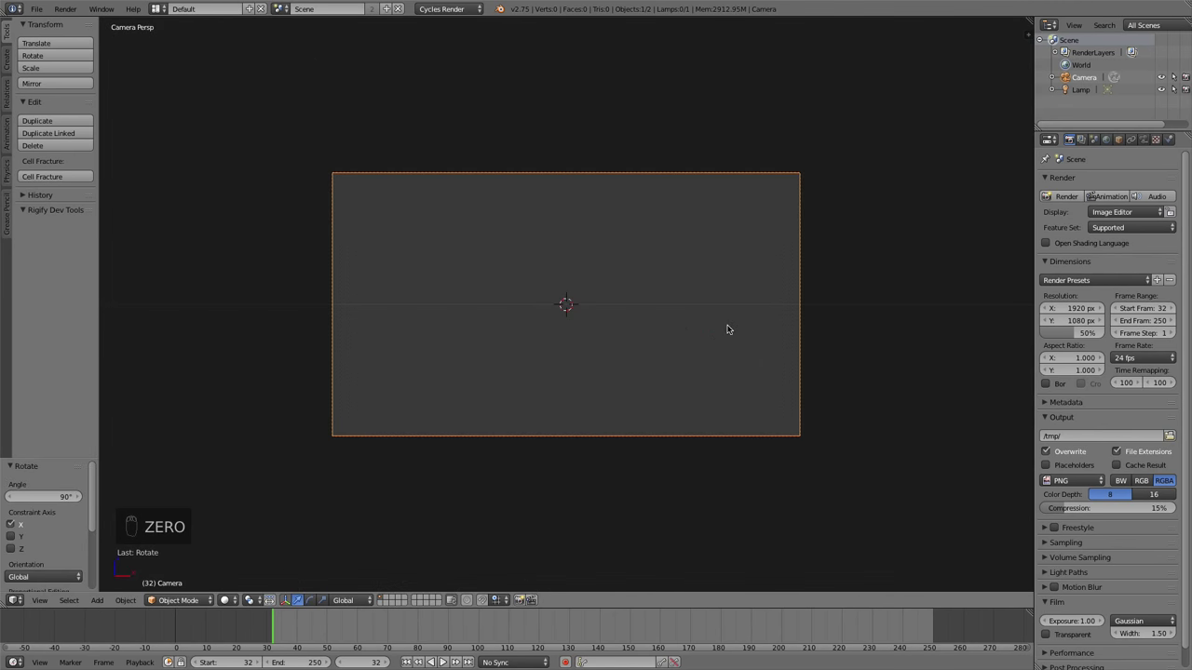
pyautogui.press('n')
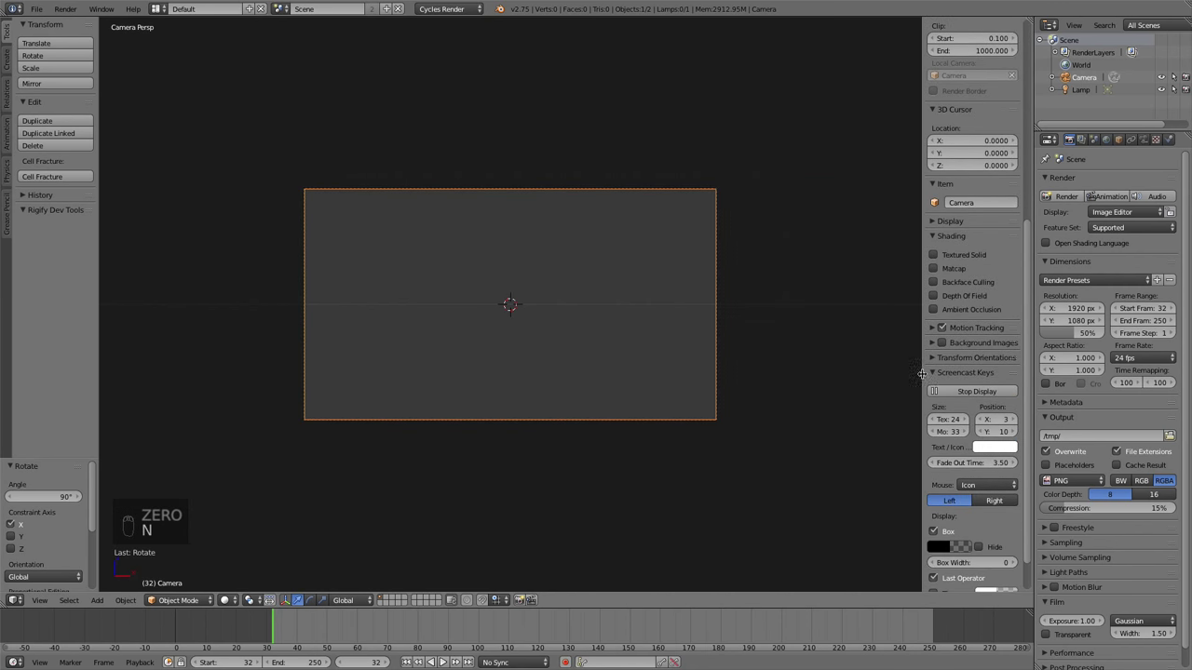
pyautogui.click(942, 299)
pyautogui.click(931, 299)
pyautogui.click(964, 320)
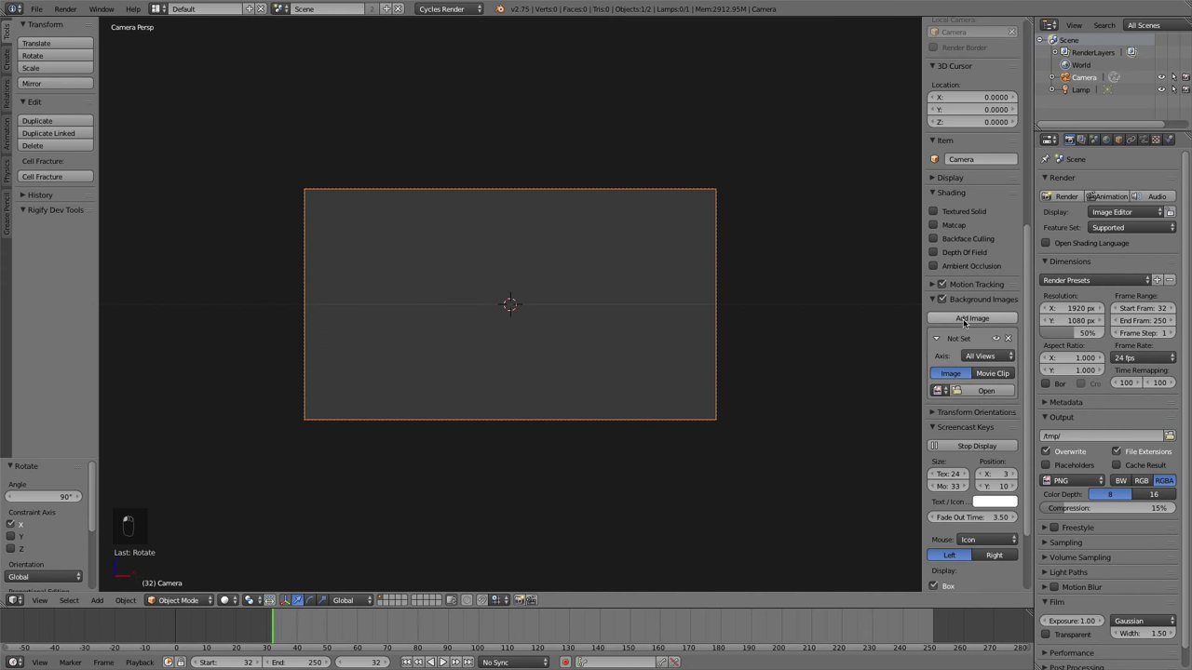
pyautogui.click(978, 376)
pyautogui.click(937, 391)
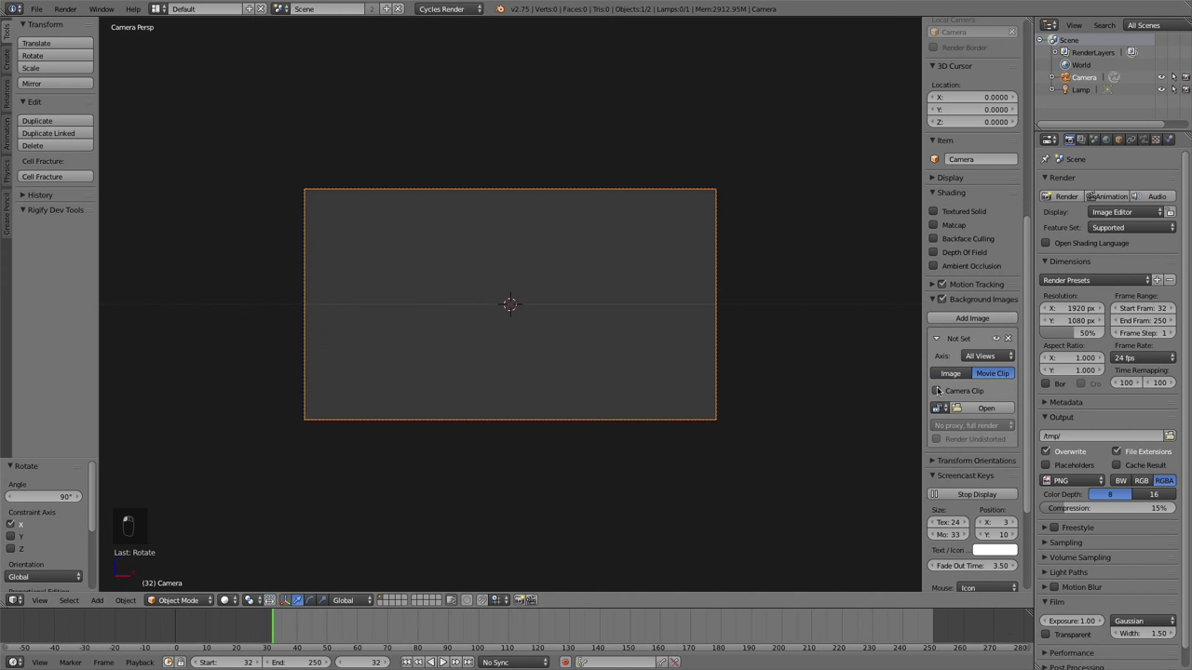
pyautogui.click(938, 407)
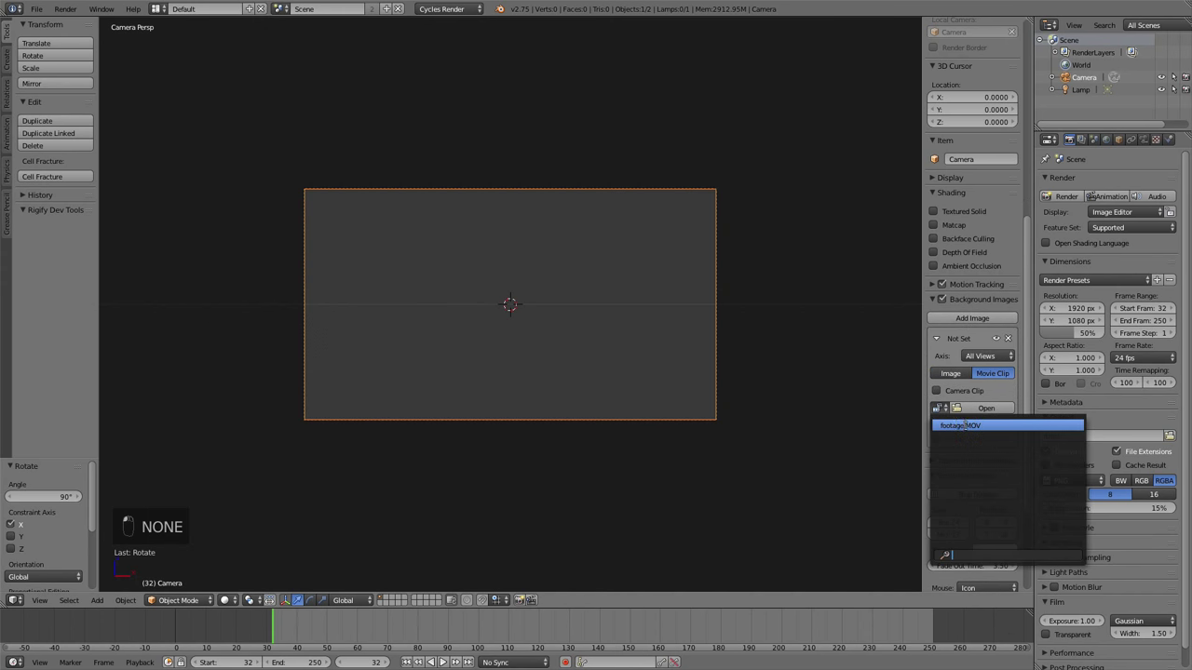
pyautogui.click(966, 426)
pyautogui.scroll(2, 444, 264)
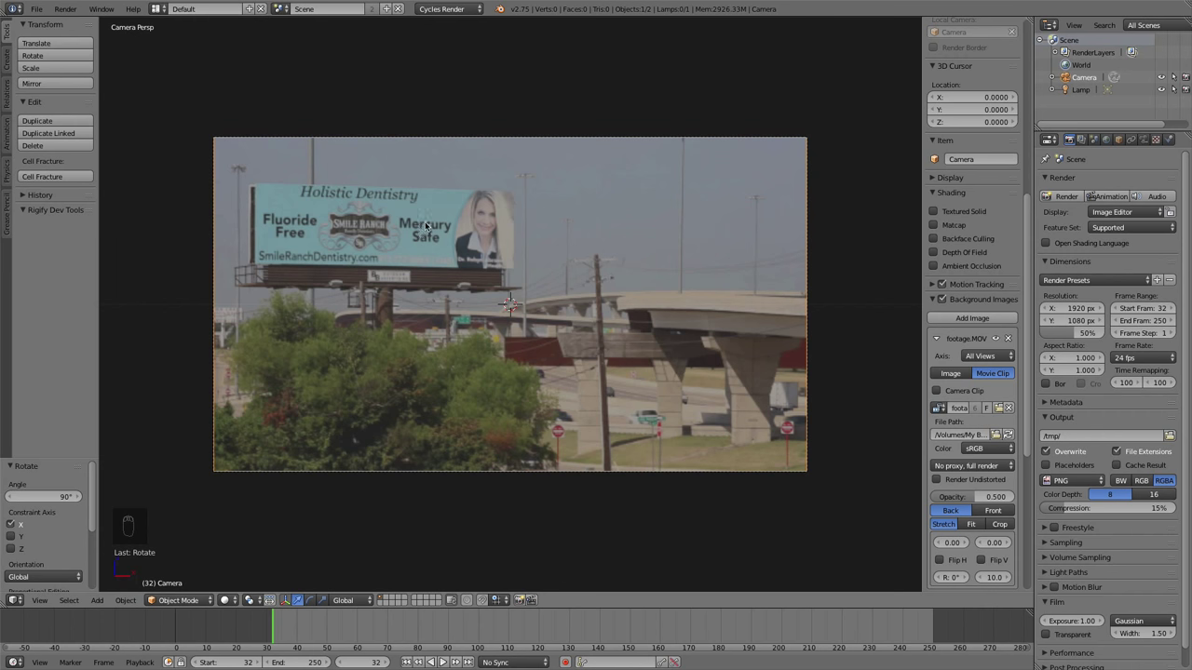
# Step: Append the UFO model's Circle object to the scene from a library file on the external drive
pyautogui.click(36, 8)
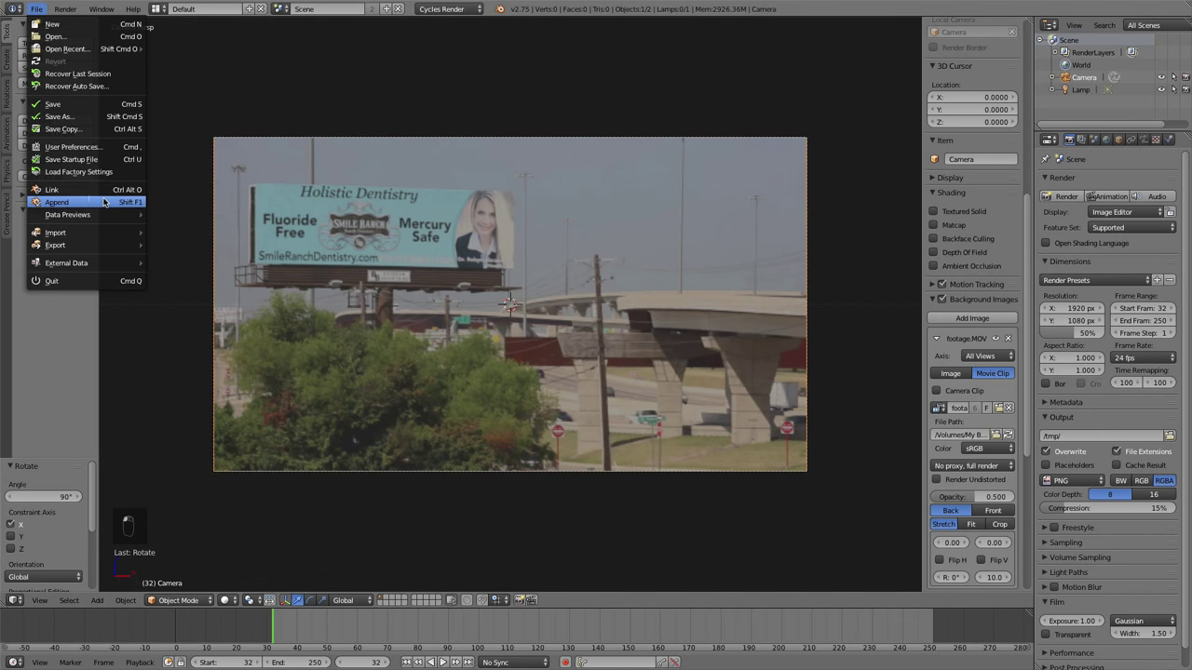
pyautogui.click(104, 202)
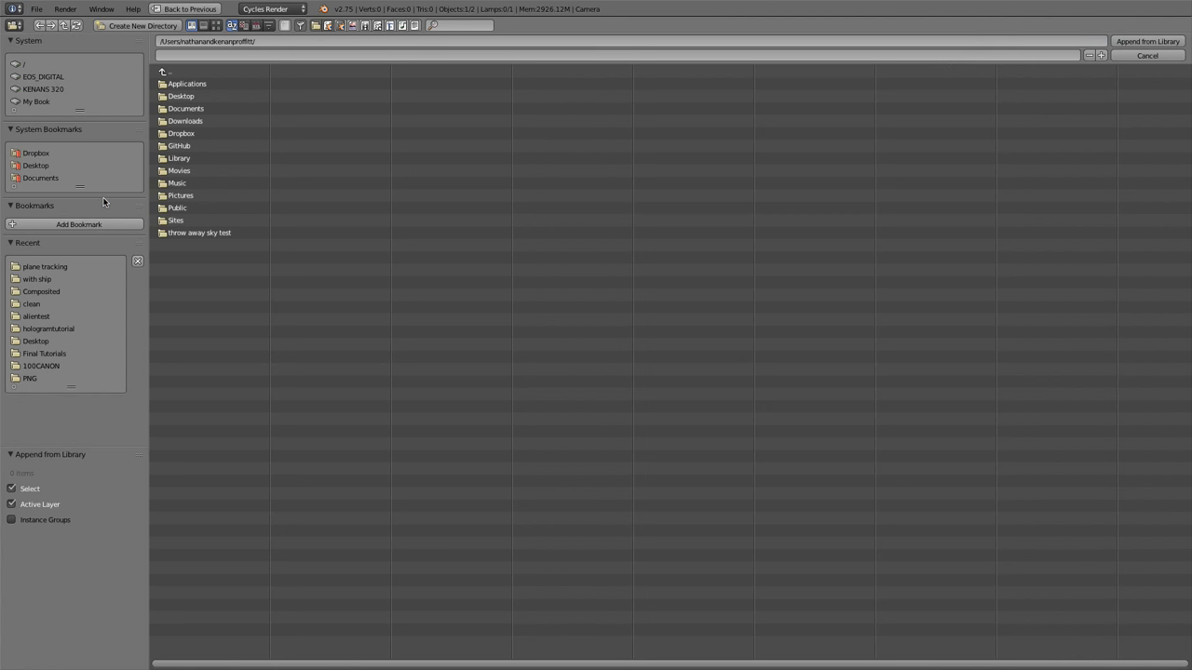
pyautogui.click(48, 102)
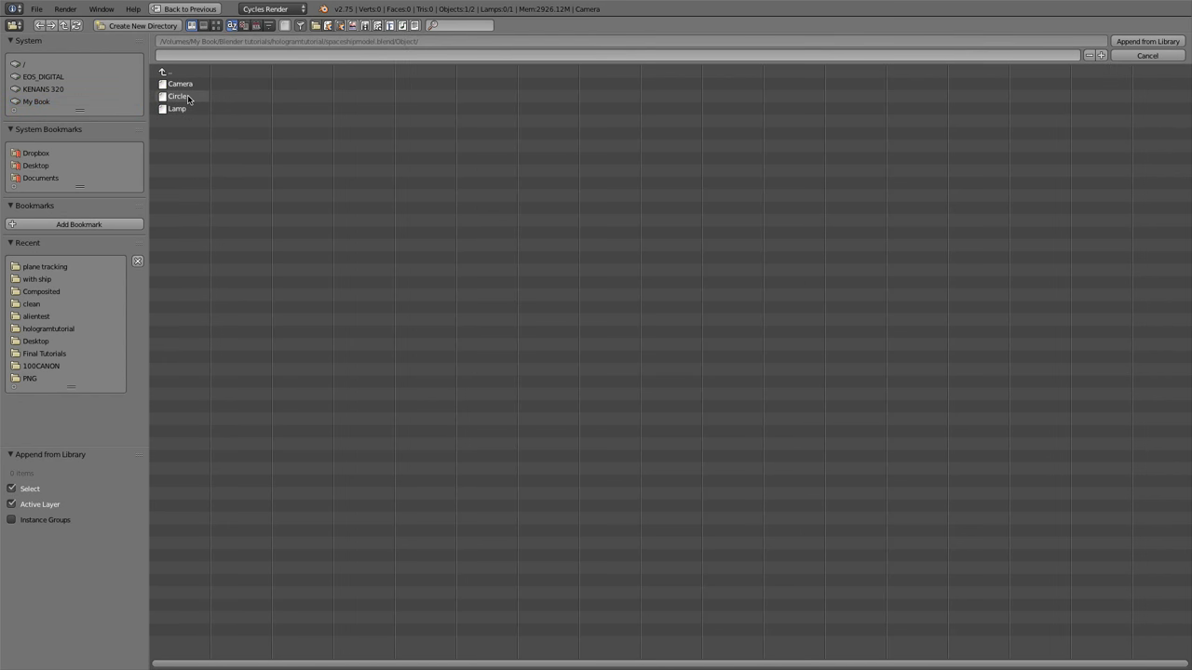
pyautogui.doubleClick(194, 95)
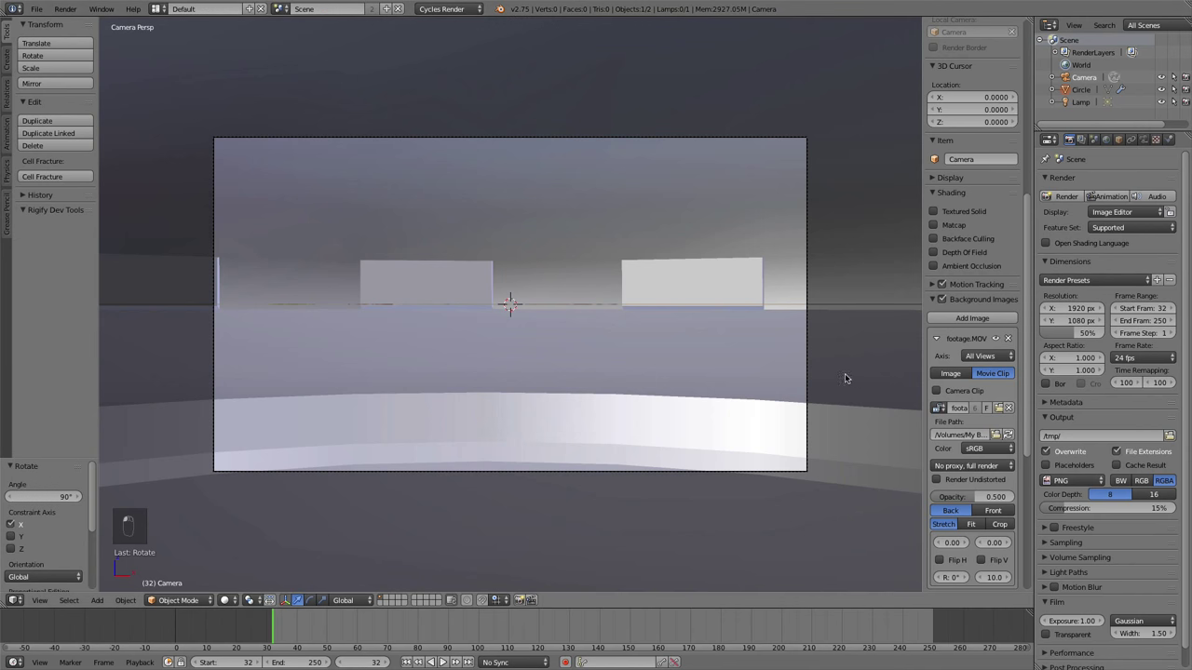
# Step: Scale the UFO down, move it about 6.7 units along Y in front of the camera, and raise it about 1.77 units along Z
pyautogui.press('7')
pyautogui.scroll(-4, 629, 350)
pyautogui.rightClick(559, 314)
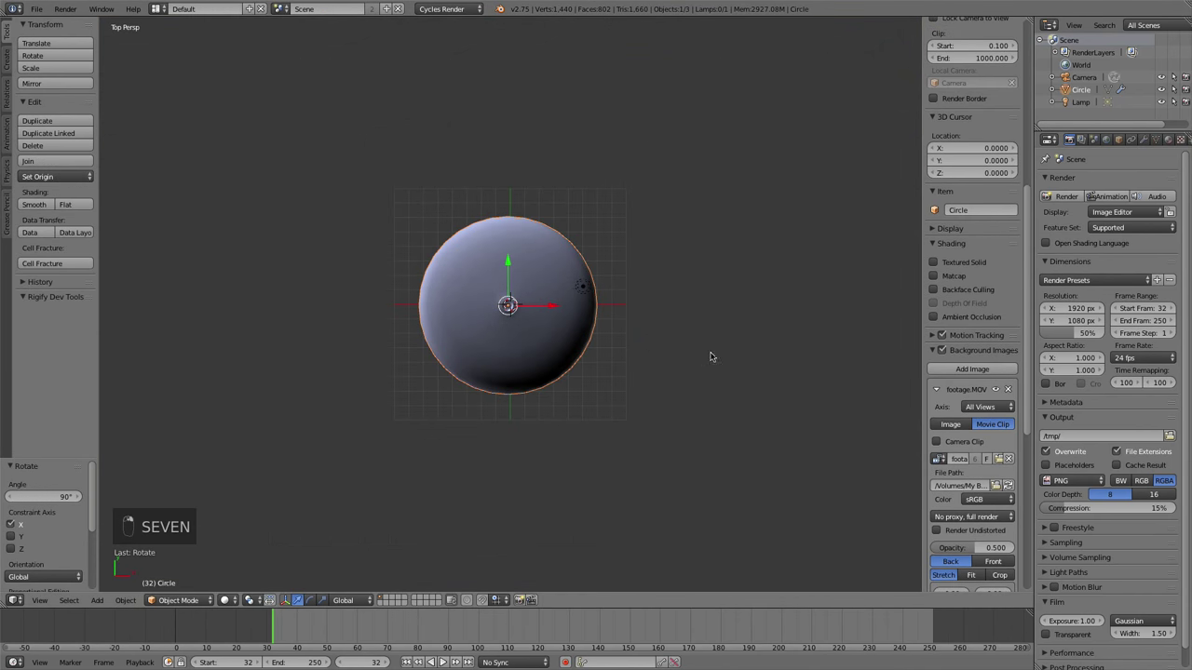
pyautogui.press('s')
pyautogui.click(540, 322)
pyautogui.moveTo(510, 279); pyautogui.dragTo(519, 187)
pyautogui.press('KP_0')
pyautogui.click(480, 364)
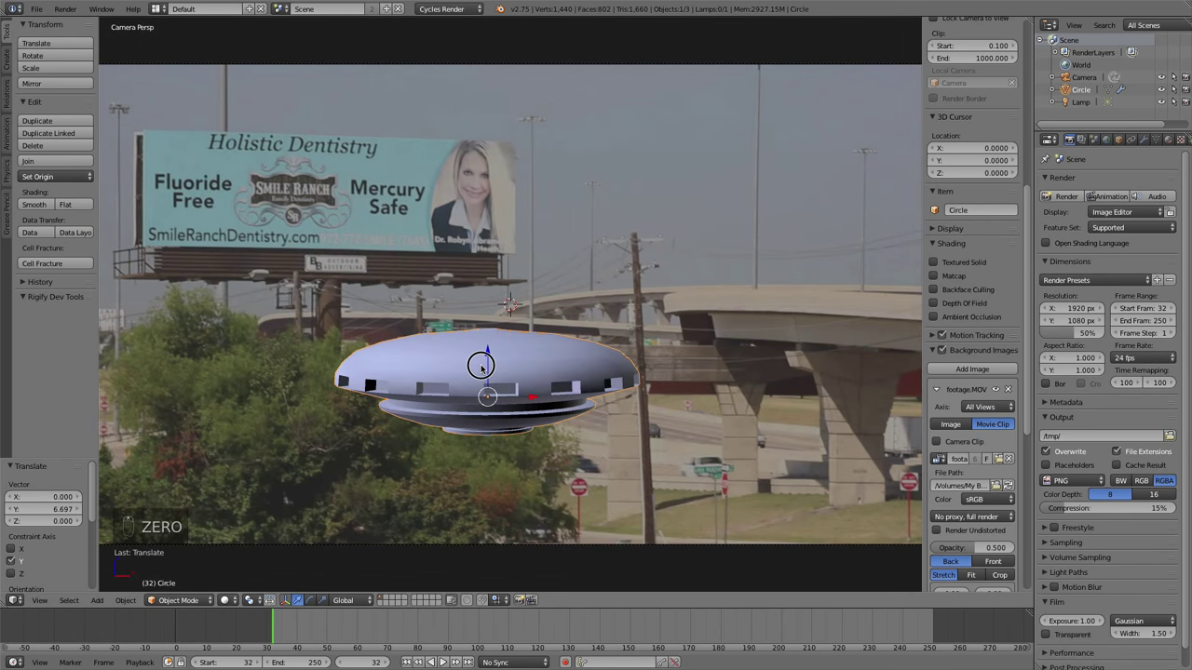
pyautogui.moveTo(487, 353); pyautogui.dragTo(487, 105)
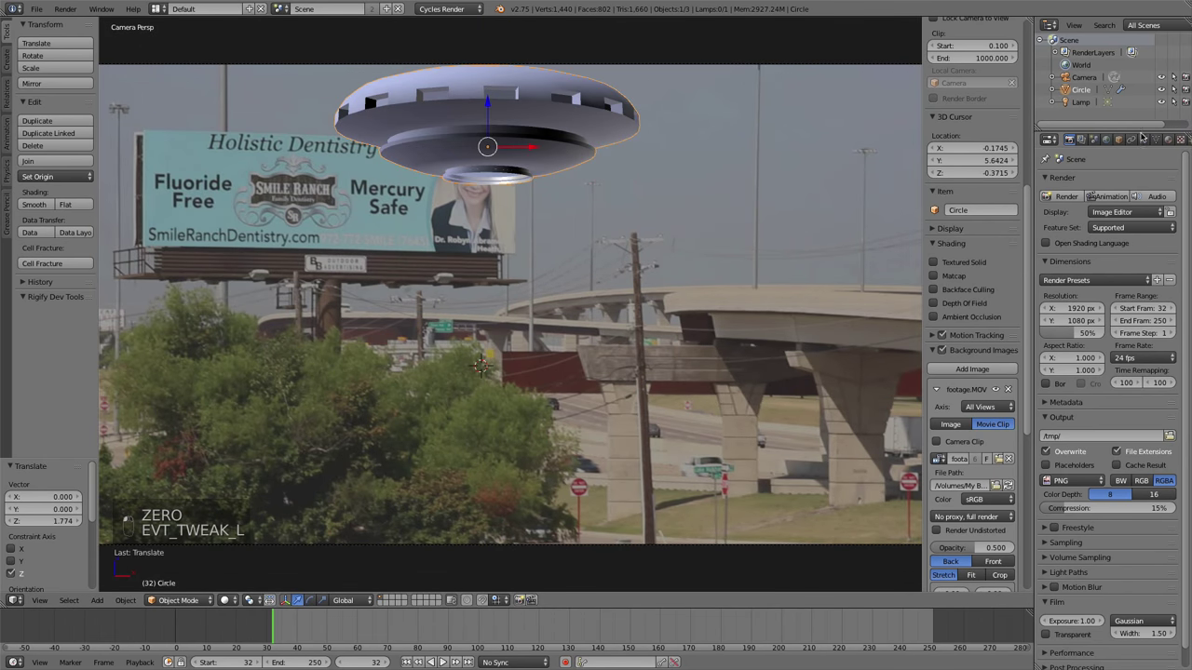
# Step: Tilt the UFO freely by about -11° and -4.6°, scale it by about 0.71, and place it over the billboard's upper edge
pyautogui.click(1108, 141)
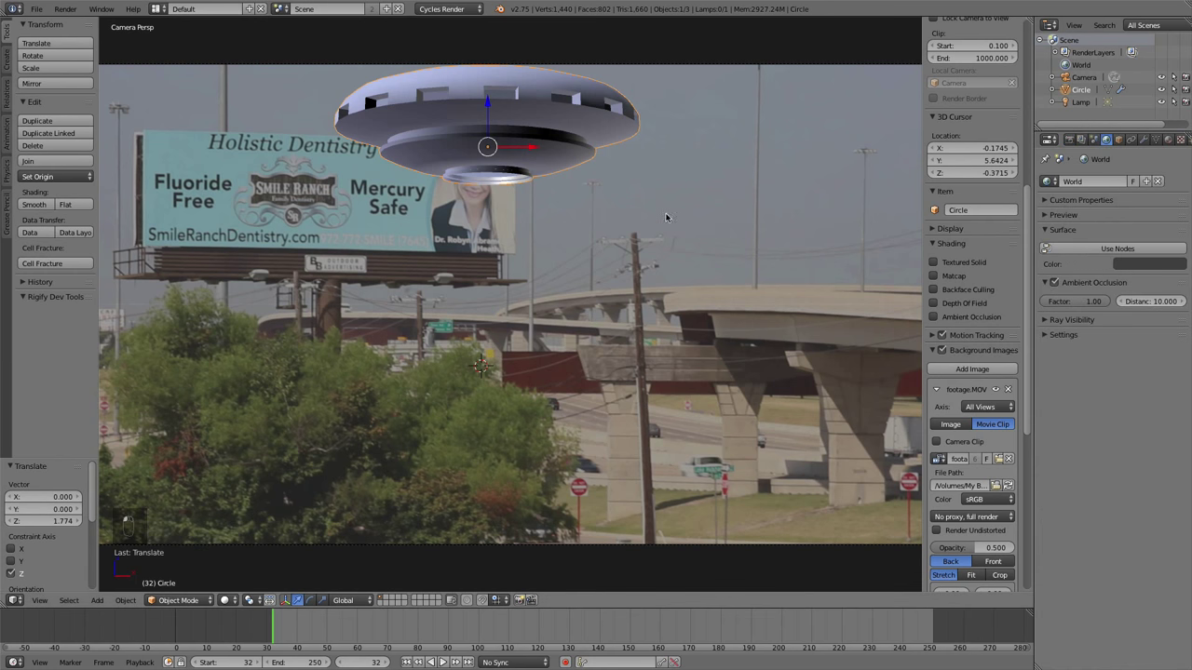
pyautogui.press('r')
pyautogui.press('r')
pyautogui.click(681, 163)
pyautogui.press('g')
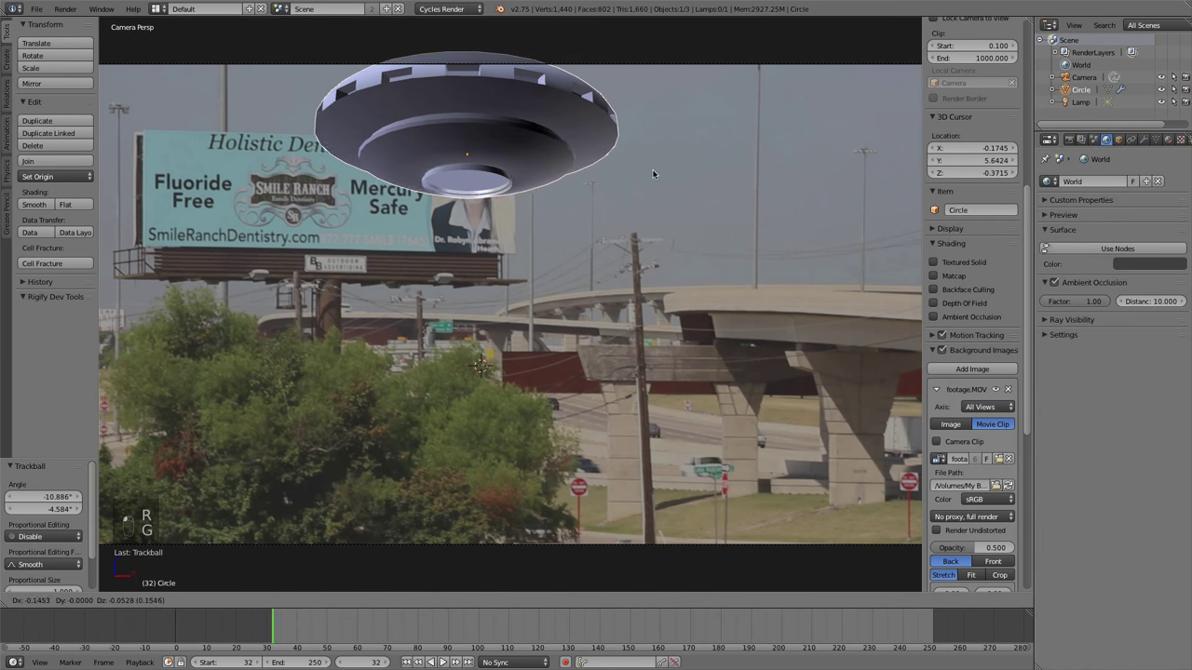
pyautogui.click(611, 164)
pyautogui.press('s')
pyautogui.click(712, 183)
pyautogui.press('g')
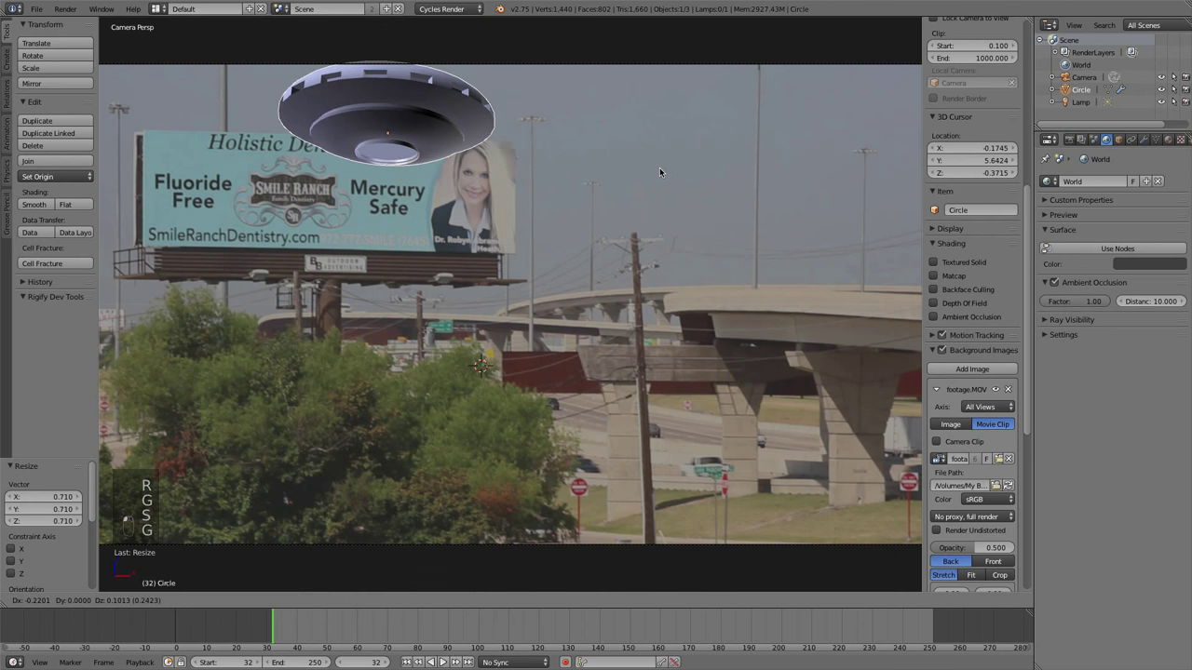
pyautogui.click(659, 168)
# Step: Fine-tune the UFO above the billboard by scaling it about 0.8, adjusting its tilt, raising it about 0.13, and enlarging it slightly
pyautogui.scroll(-1, 646, 177)
pyautogui.keyDown('shift'); pyautogui.moveTo(642, 180); pyautogui.dragTo(652, 220, button='middle'); pyautogui.keyUp('shift')
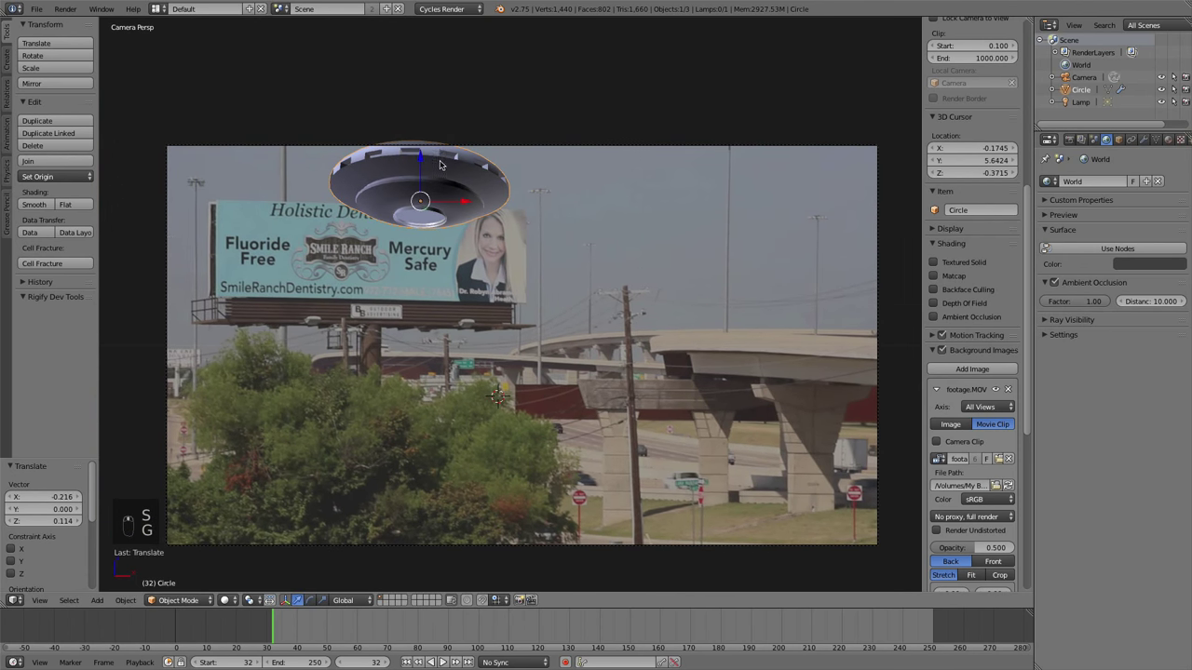
pyautogui.moveTo(424, 158); pyautogui.dragTo(423, 159)
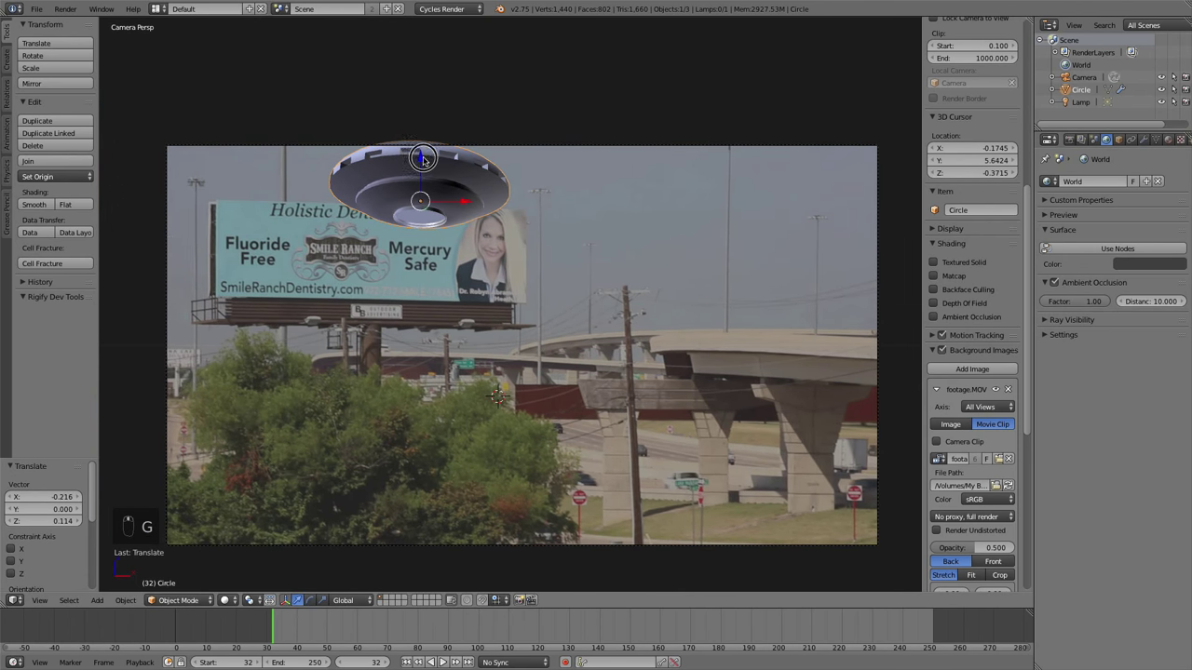
pyautogui.press('s')
pyautogui.click(437, 172)
pyautogui.press('r')
pyautogui.press('r')
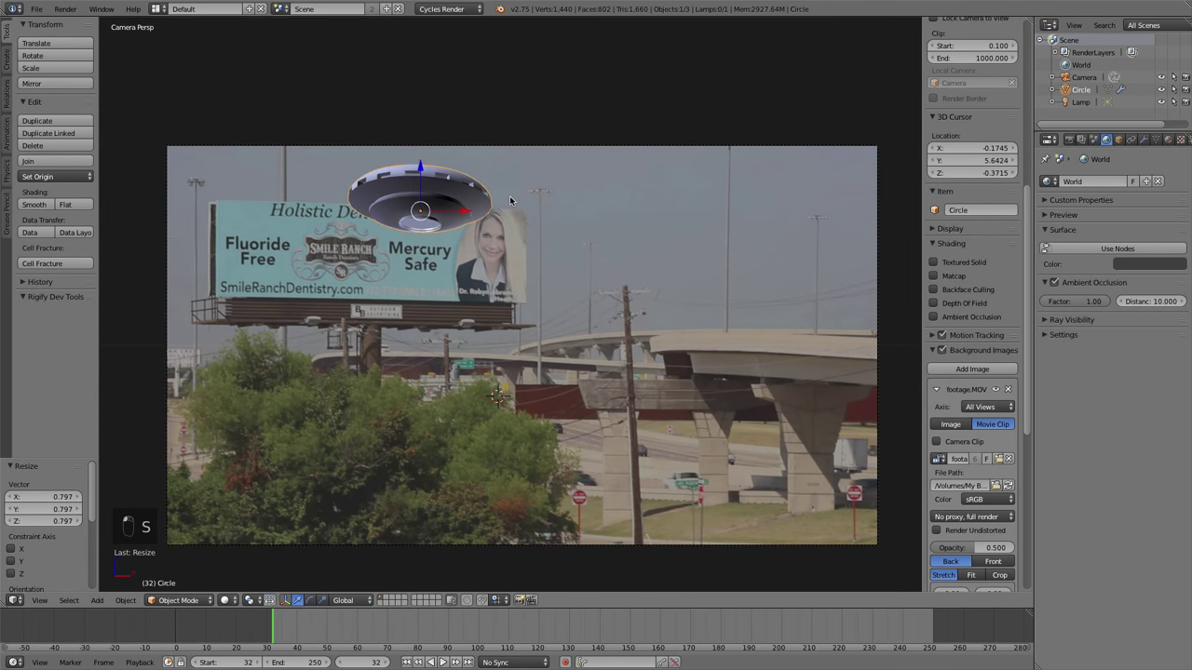
pyautogui.press('g')
pyautogui.press('s')
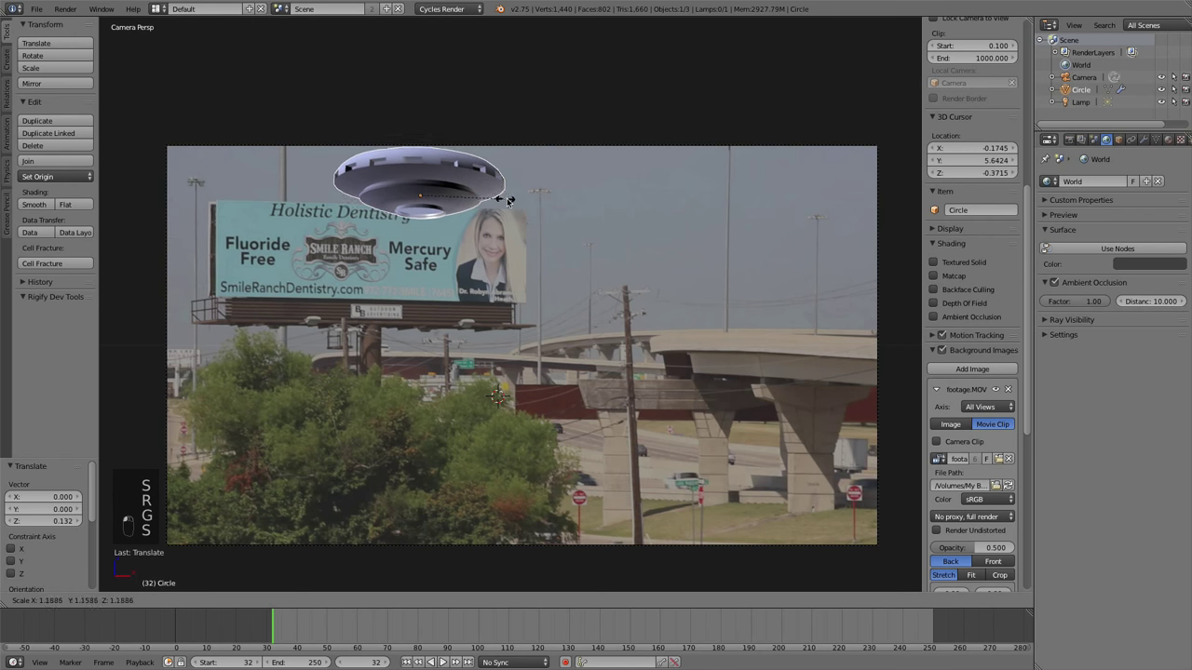
pyautogui.click(495, 193)
pyautogui.press('g')
pyautogui.click(494, 197)
# Step: Preview the UFO in rendered shading through the camera, and return to solid shading
pyautogui.scroll(-1, 498, 204)
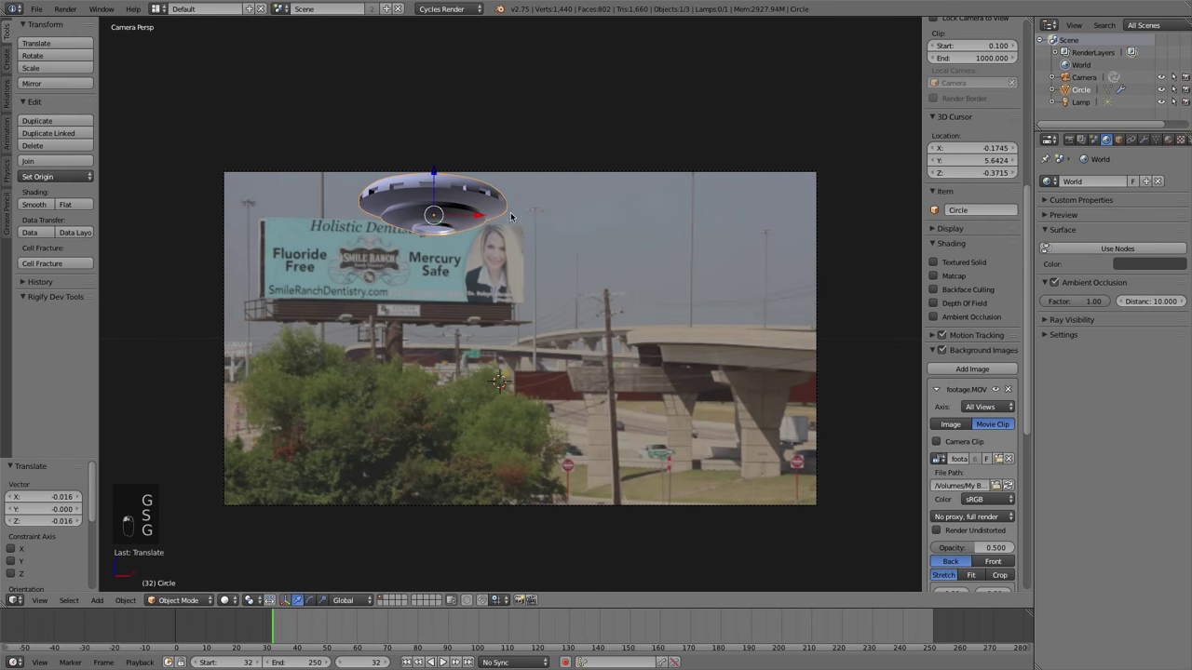
pyautogui.keyDown('shift'); pyautogui.moveTo(534, 241); pyautogui.dragTo(540, 257, button='middle'); pyautogui.keyUp('shift')
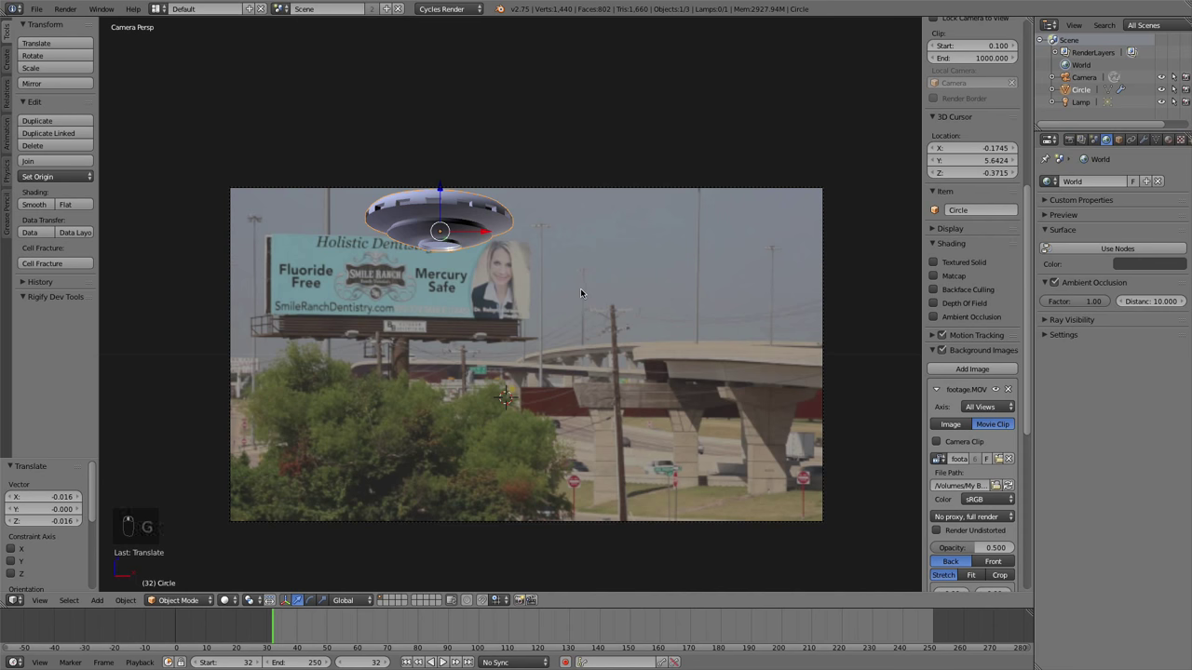
pyautogui.hotkey('shift', 'z')
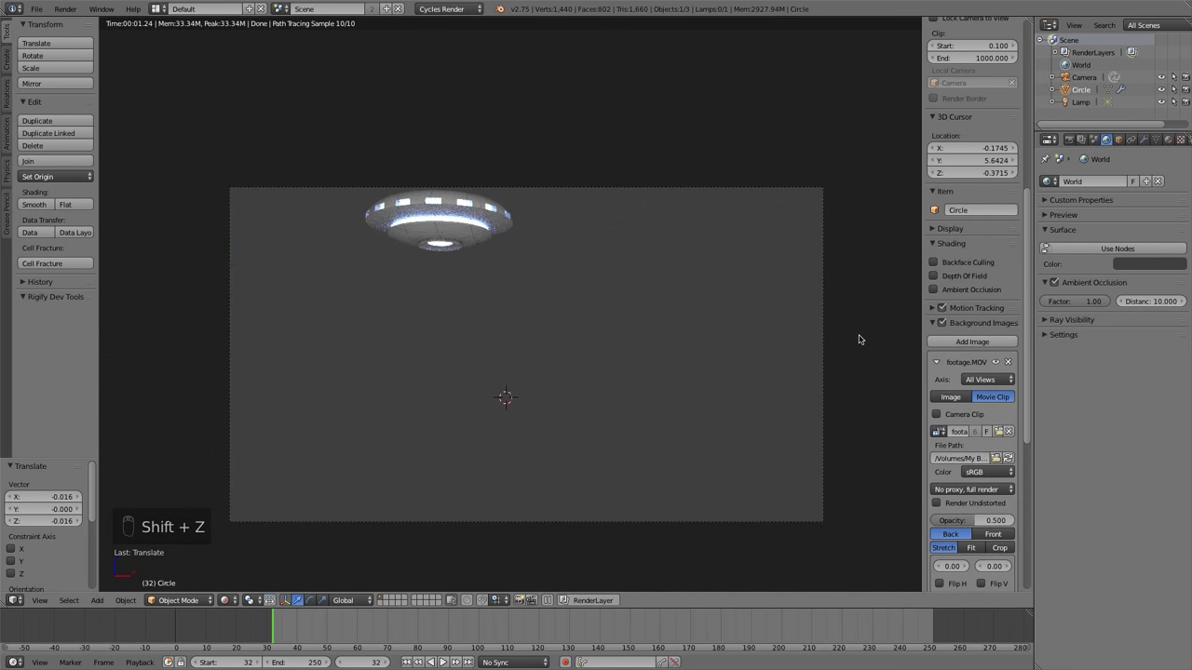
pyautogui.hotkey('shift', 'z')
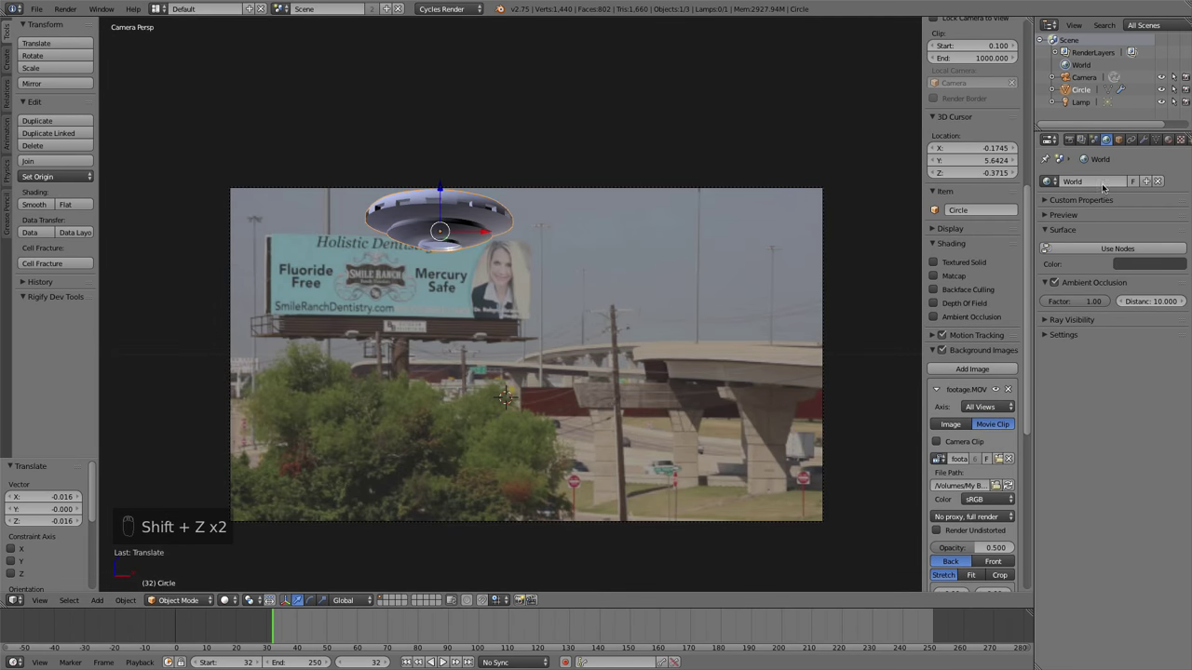
# Step: Enable the transparent film background and set the render samples to 50
pyautogui.click(1059, 140)
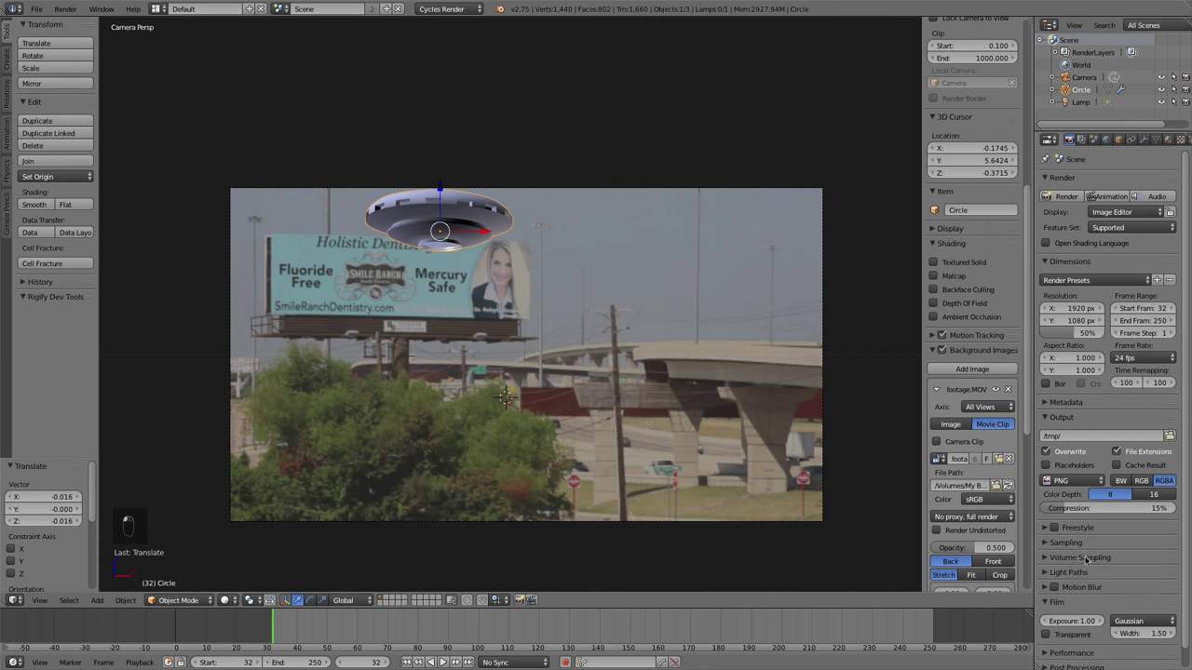
pyautogui.scroll(-1, 1087, 560)
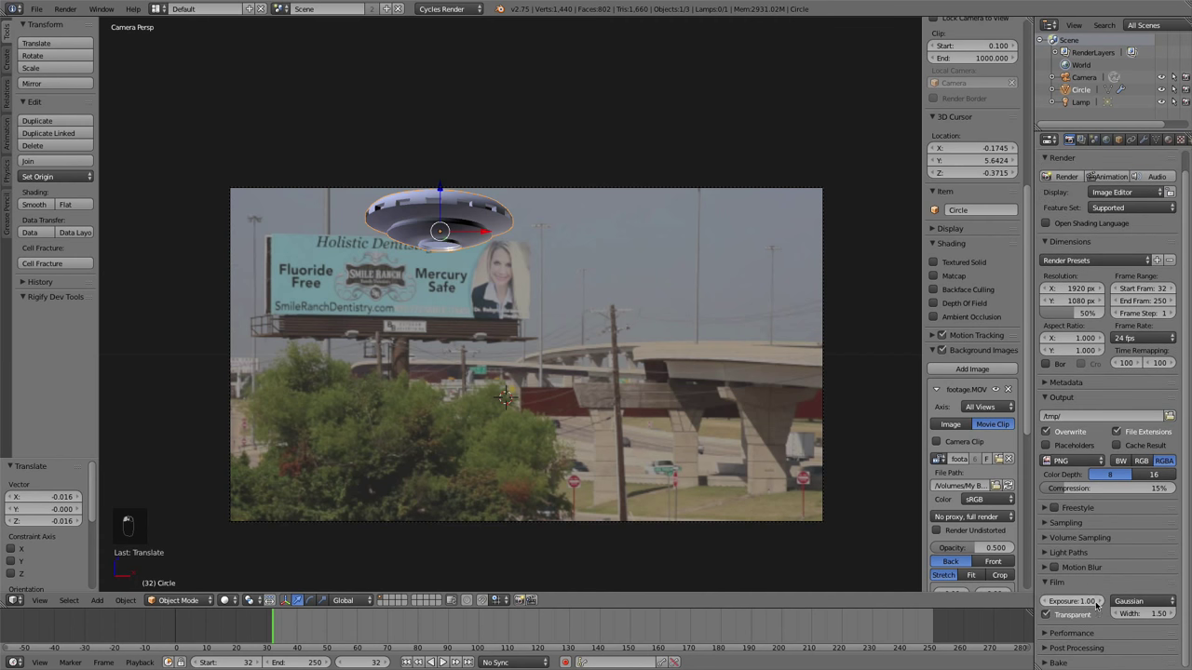
pyautogui.click(1066, 522)
pyautogui.click(1132, 583)
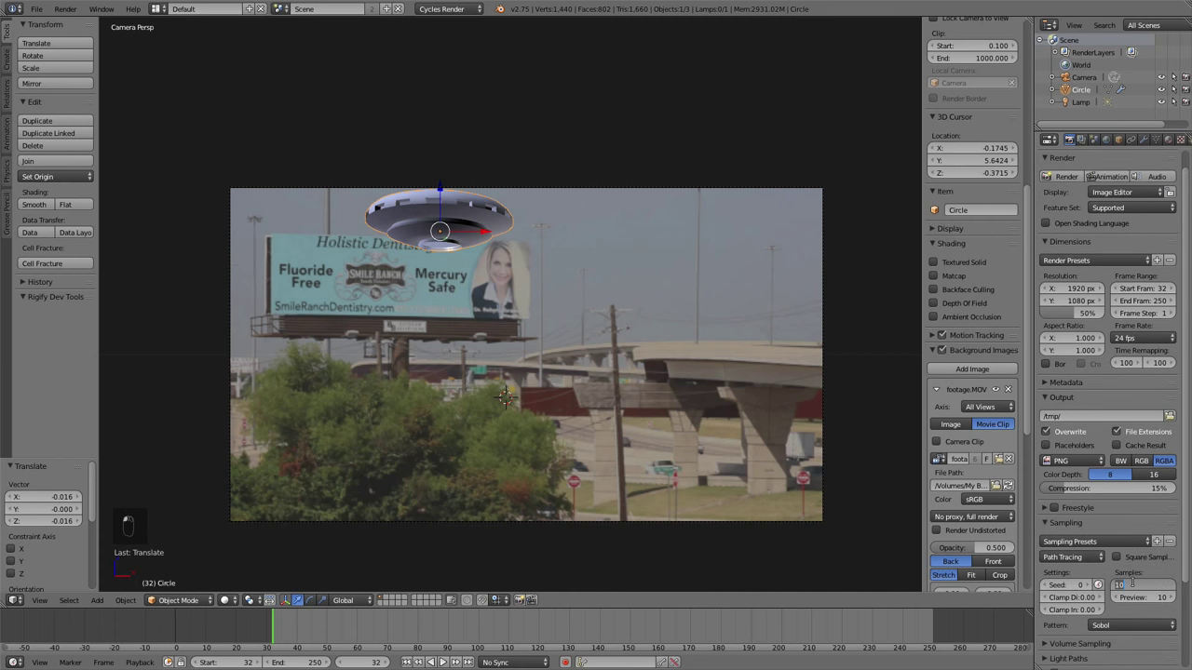
pyautogui.write('50')
pyautogui.press('Return')
pyautogui.scroll(1, 1159, 270)
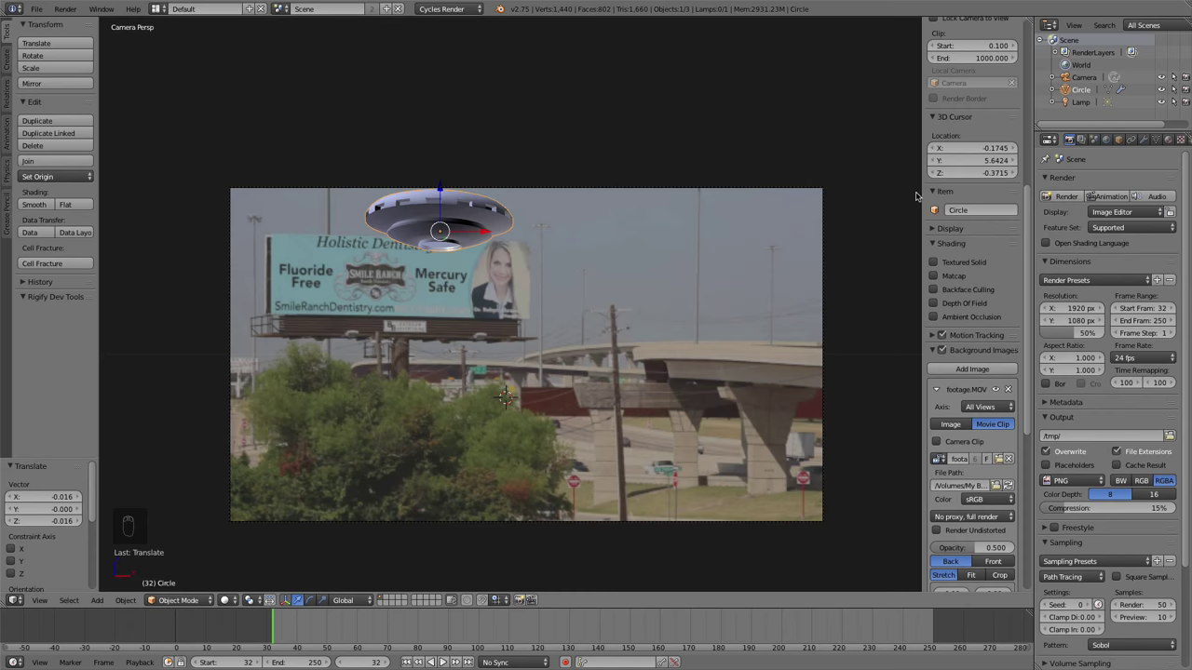
# Step: Render the current frame and switch to the Compositing screen layout
pyautogui.click(1064, 196)
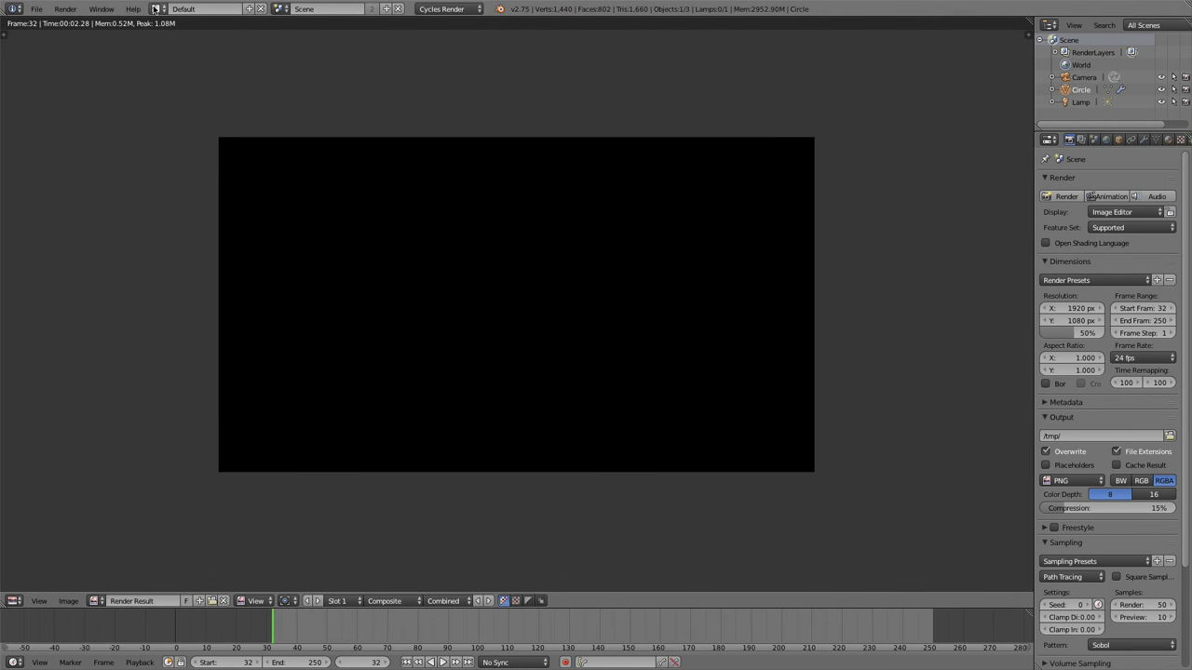
pyautogui.click(158, 8)
pyautogui.click(172, 50)
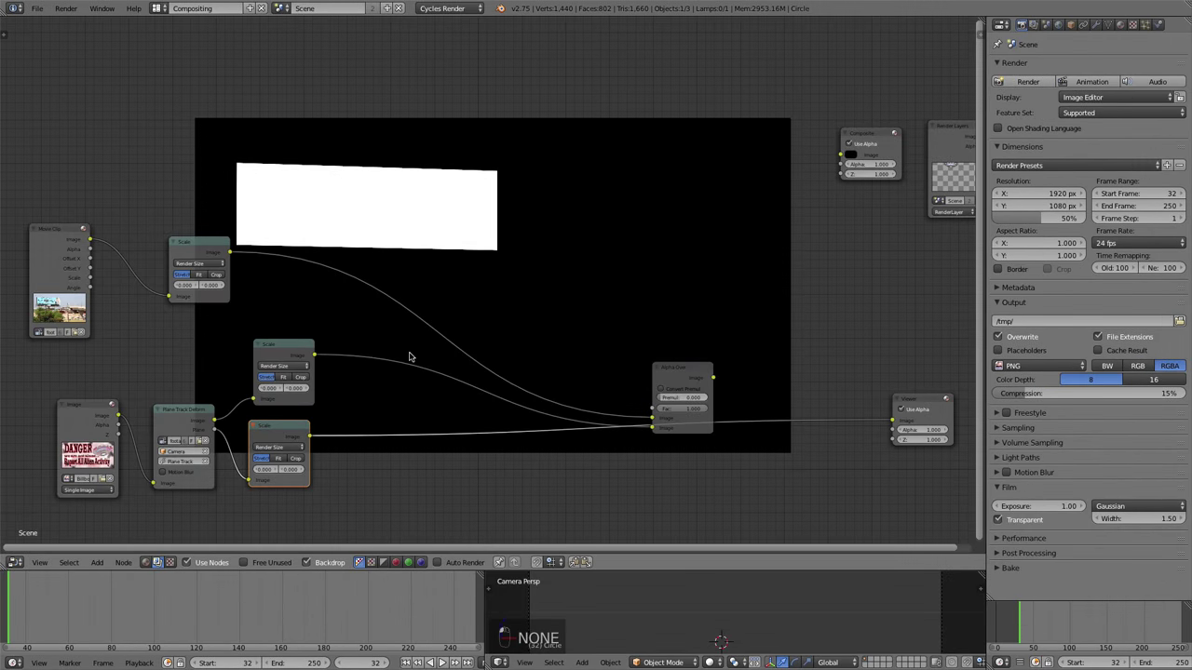
# Step: Place the Render Layers node beneath the Image and Plane Track Deform nodes, and the Composite node just above the Viewer
pyautogui.moveTo(653, 336); pyautogui.dragTo(606, 265, button='middle')
pyautogui.moveTo(907, 75); pyautogui.dragTo(127, 472)
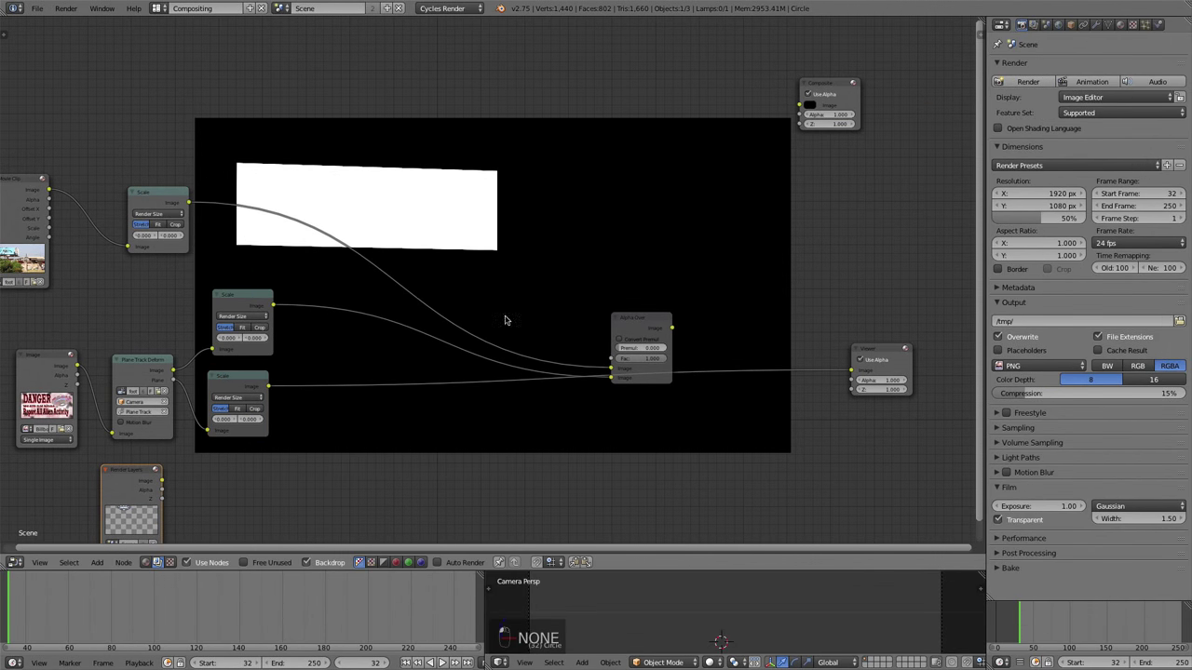
pyautogui.moveTo(848, 85); pyautogui.dragTo(899, 257)
pyautogui.moveTo(473, 327); pyautogui.dragTo(490, 268, button='middle')
pyautogui.click(151, 414)
pyautogui.moveTo(151, 414); pyautogui.dragTo(145, 436)
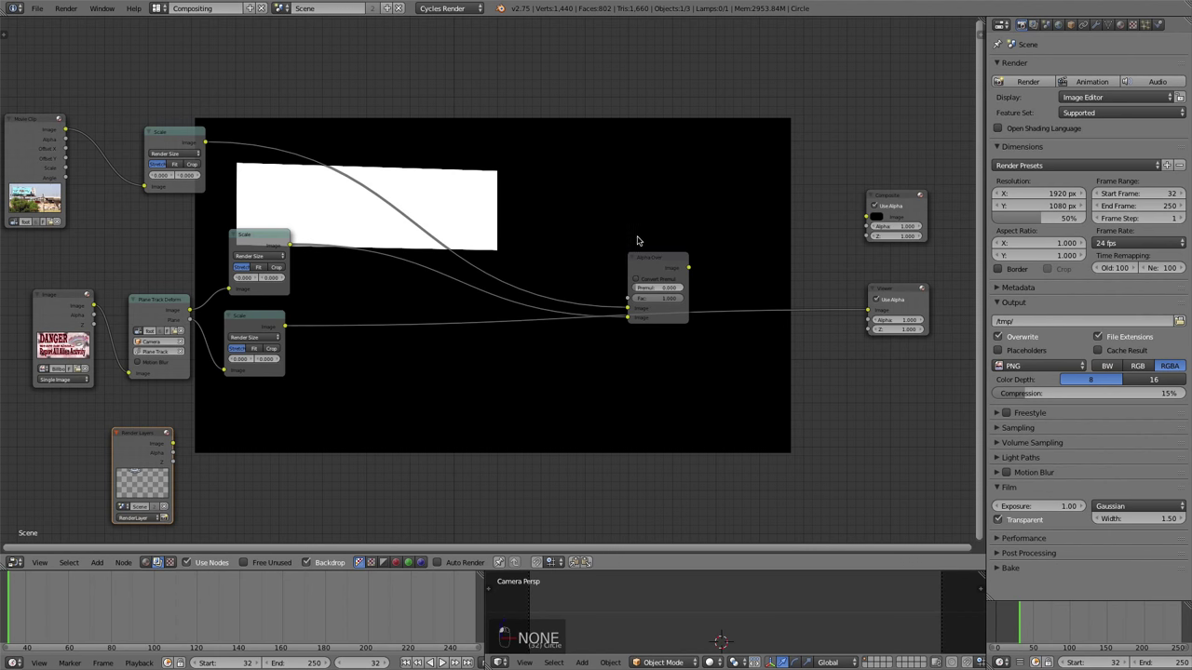
# Step: Connect the Alpha Over output to the Viewer and move the Render Layers node closer to it
pyautogui.moveTo(650, 257); pyautogui.dragTo(690, 233)
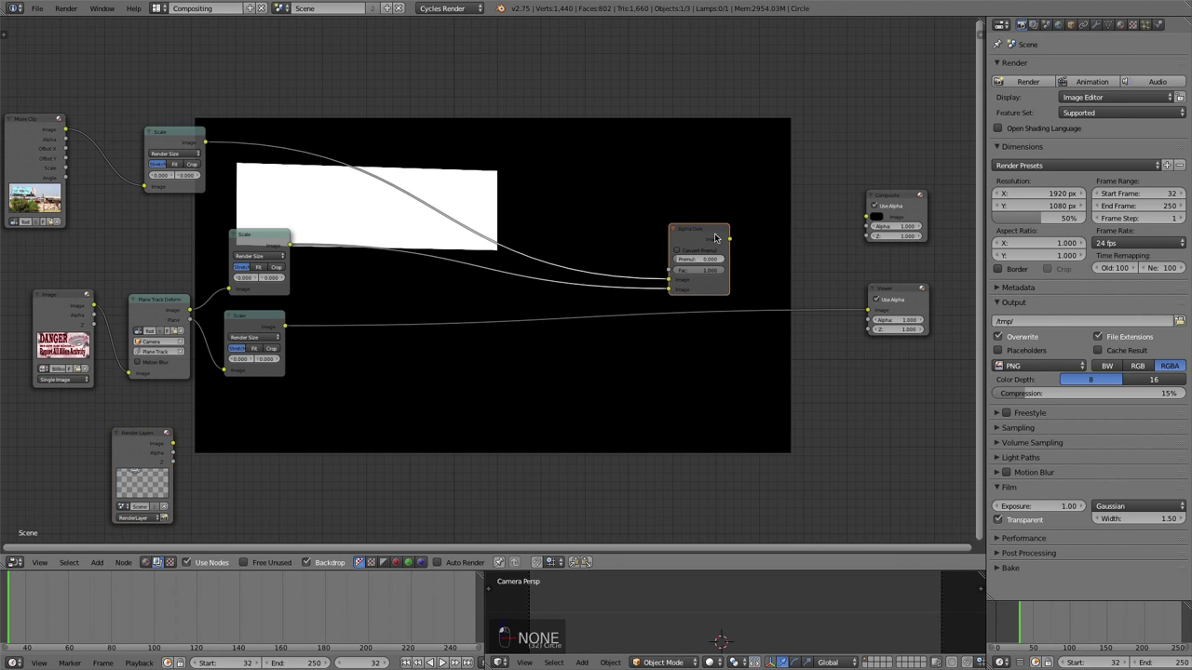
pyautogui.keyDown('ctrl'); pyautogui.keyDown('shift'); pyautogui.click(715, 238); pyautogui.keyUp('shift'); pyautogui.keyUp('ctrl')
pyautogui.moveTo(133, 452); pyautogui.dragTo(364, 440)
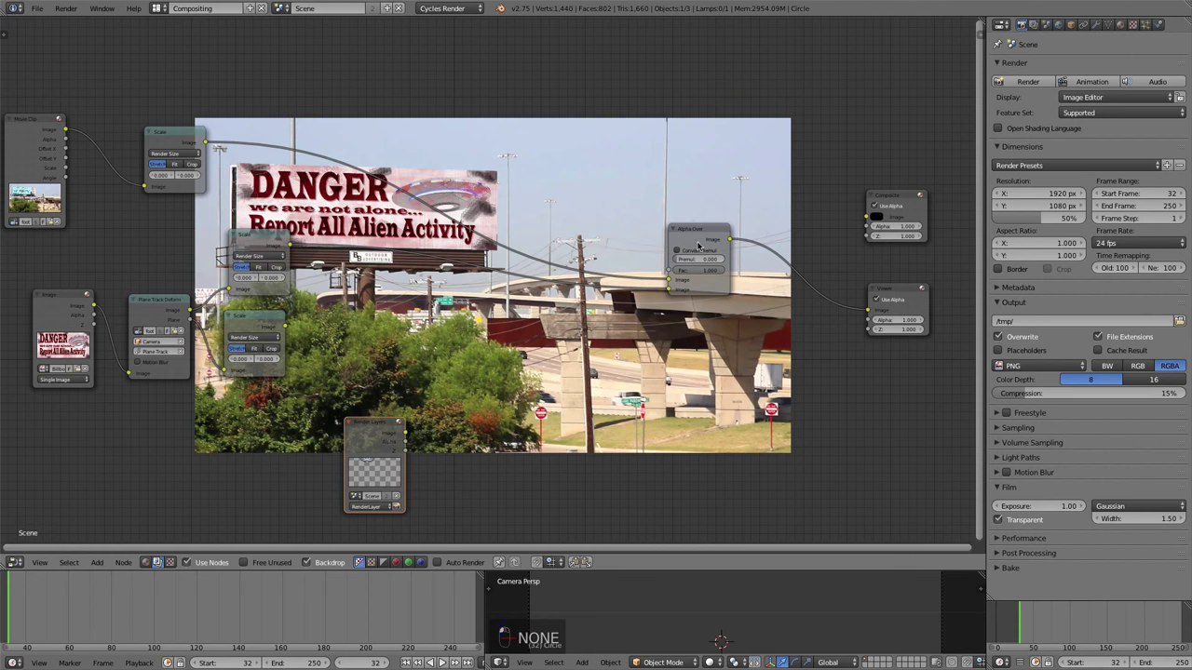
# Step: Duplicate the Alpha Over node, insert the copy before the Viewer, and connect the Render Layers image to its lower image input
pyautogui.moveTo(698, 245); pyautogui.dragTo(631, 240)
pyautogui.hotkey('shift', 'd')
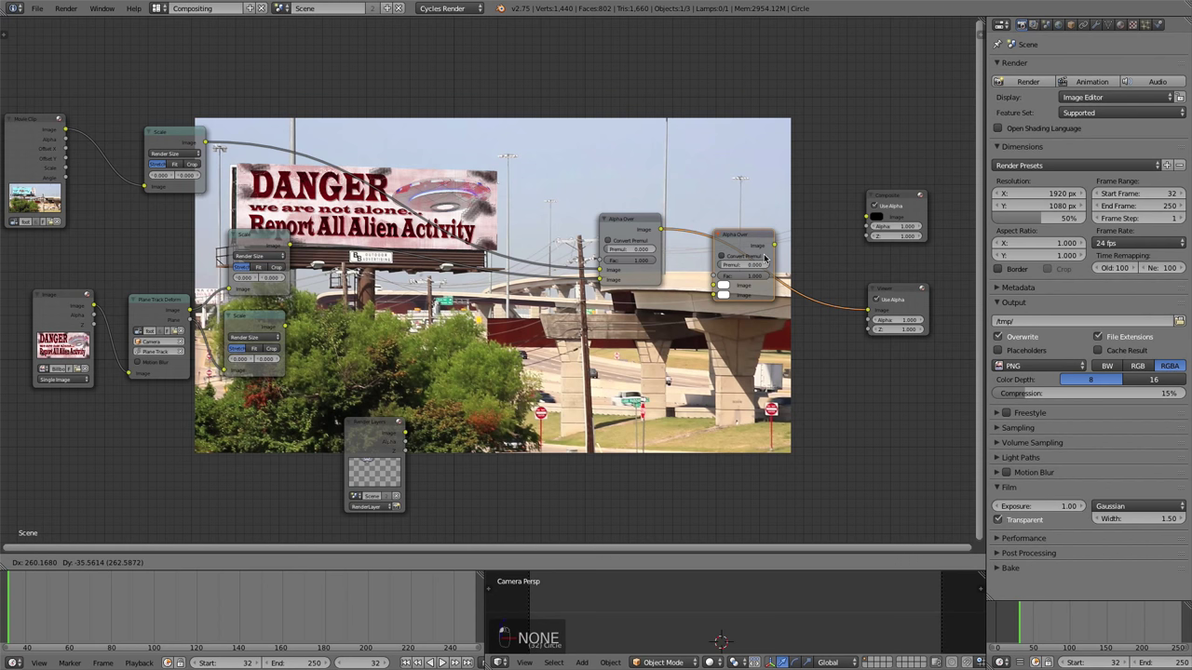
pyautogui.click(764, 258)
pyautogui.moveTo(407, 433); pyautogui.dragTo(714, 296)
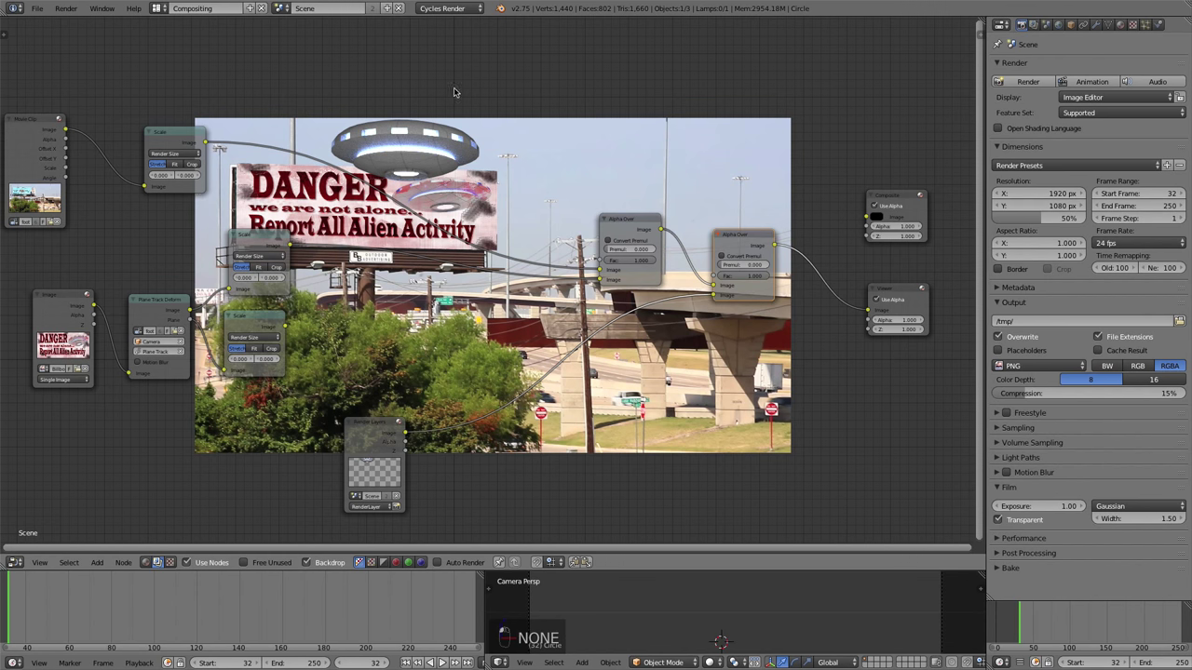
pyautogui.moveTo(664, 392); pyautogui.dragTo(631, 382, button='middle')
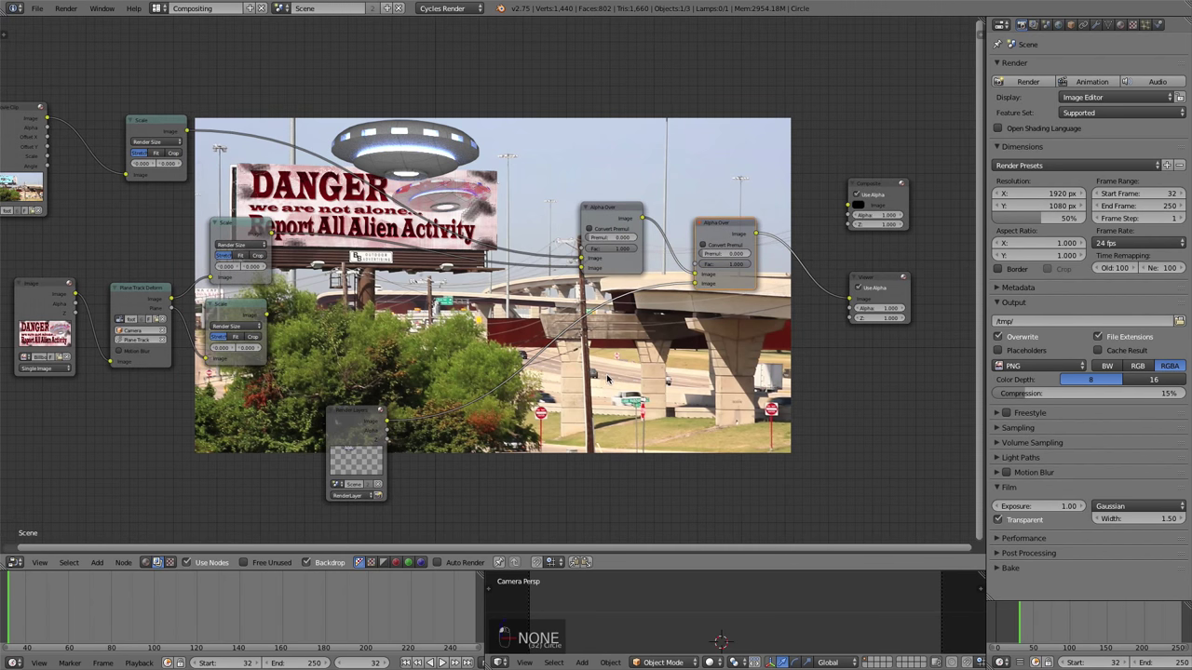
# Step: Insert a Mix node into the link between the Render Layers image and the second Alpha Over node
pyautogui.hotkey('shift', 'a')
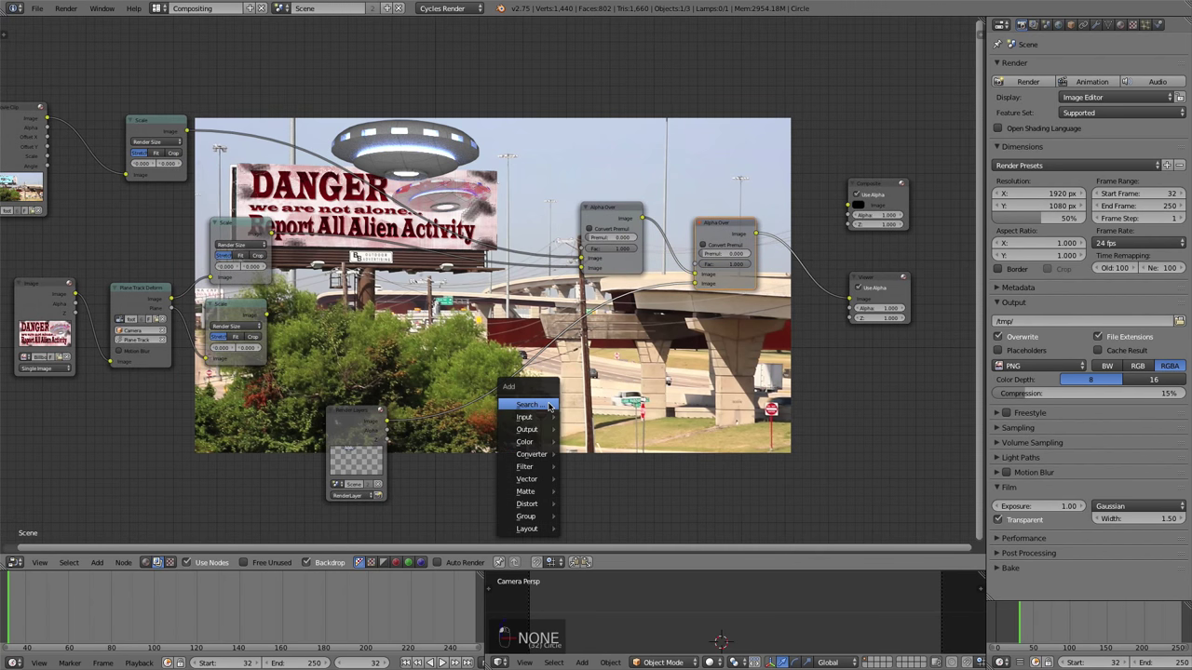
pyautogui.click(559, 405)
pyautogui.write('mix')
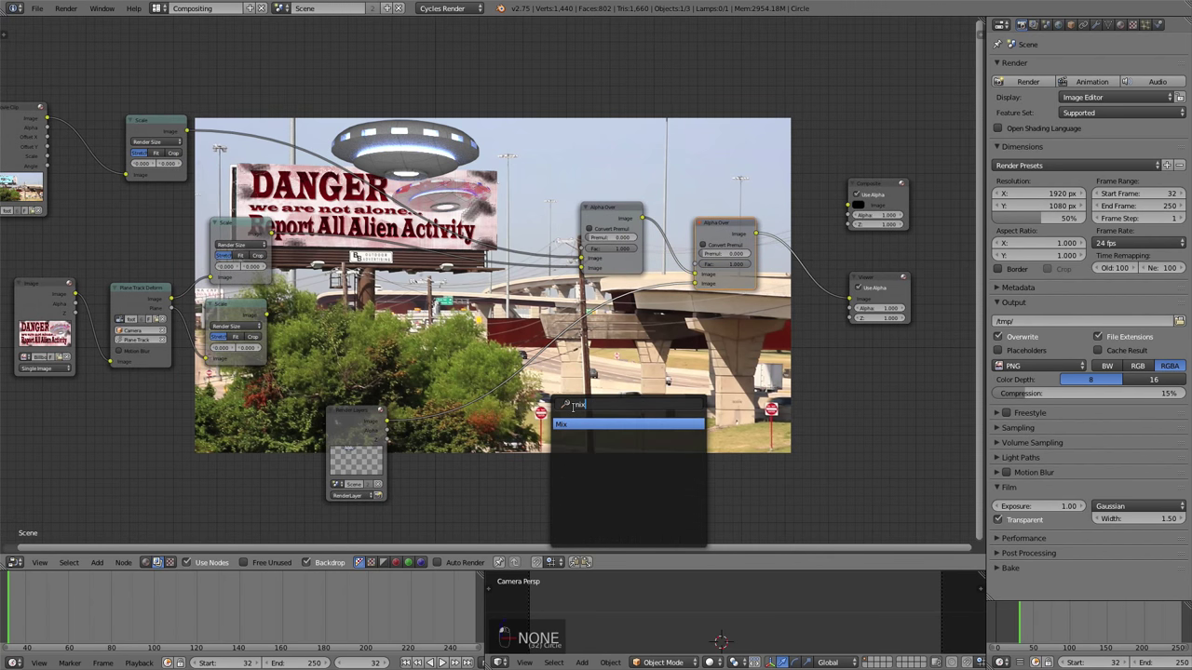
pyautogui.press('Return')
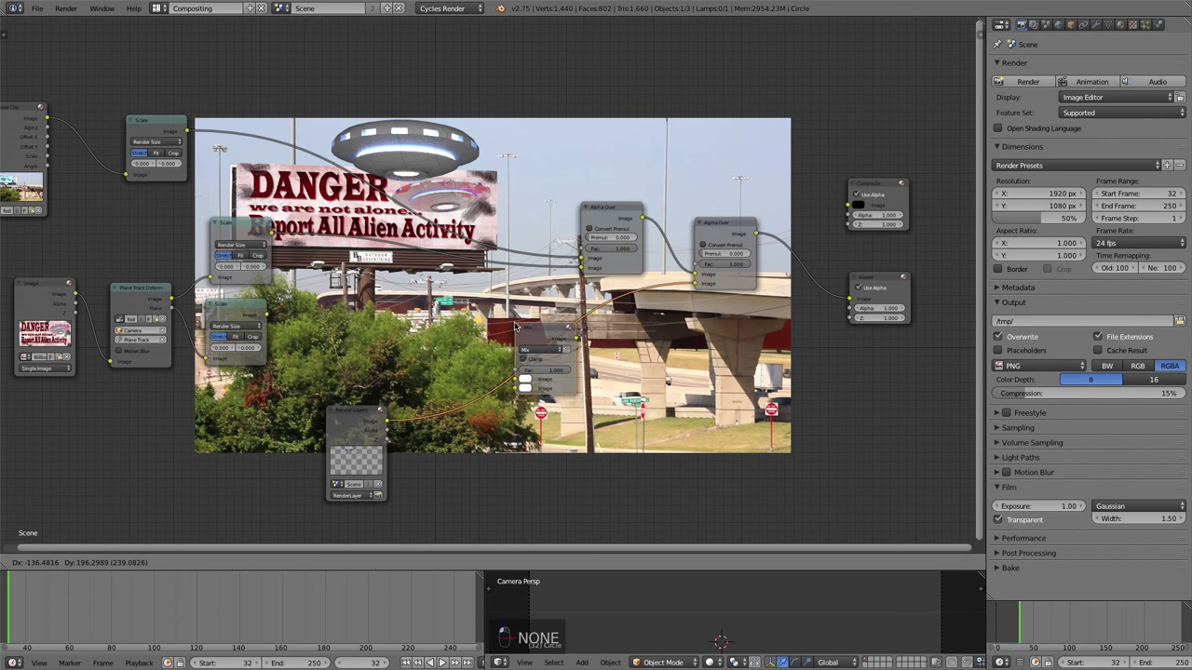
pyautogui.click(515, 325)
pyautogui.scroll(2, 606, 373)
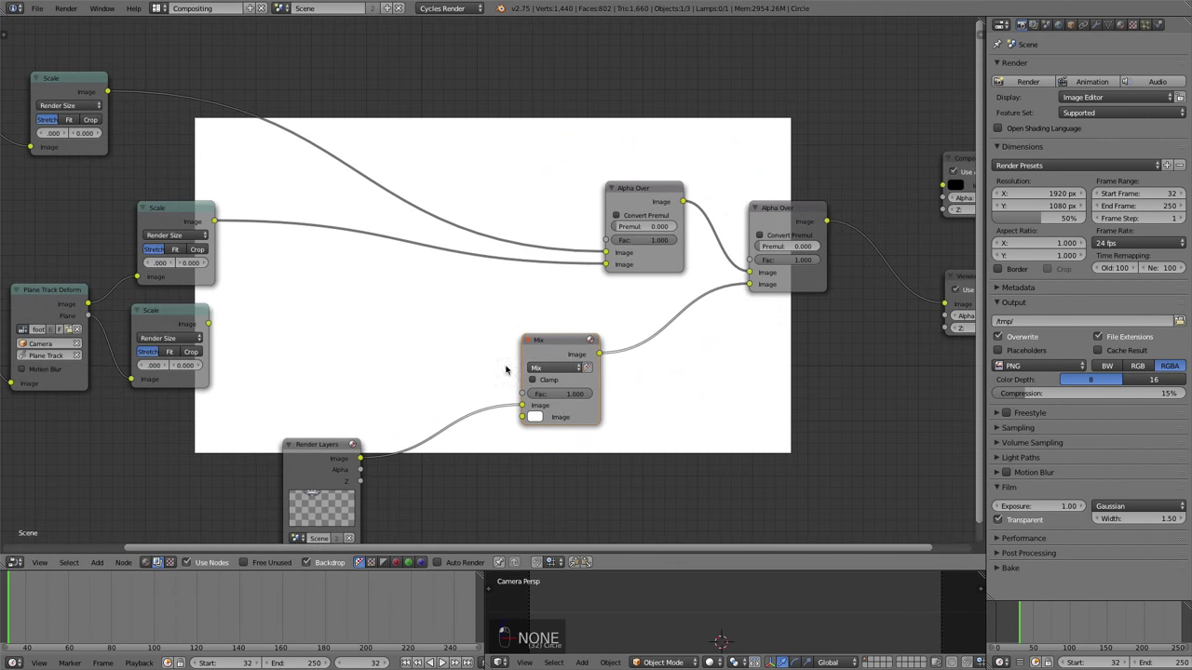
pyautogui.moveTo(376, 364); pyautogui.dragTo(394, 326, button='middle')
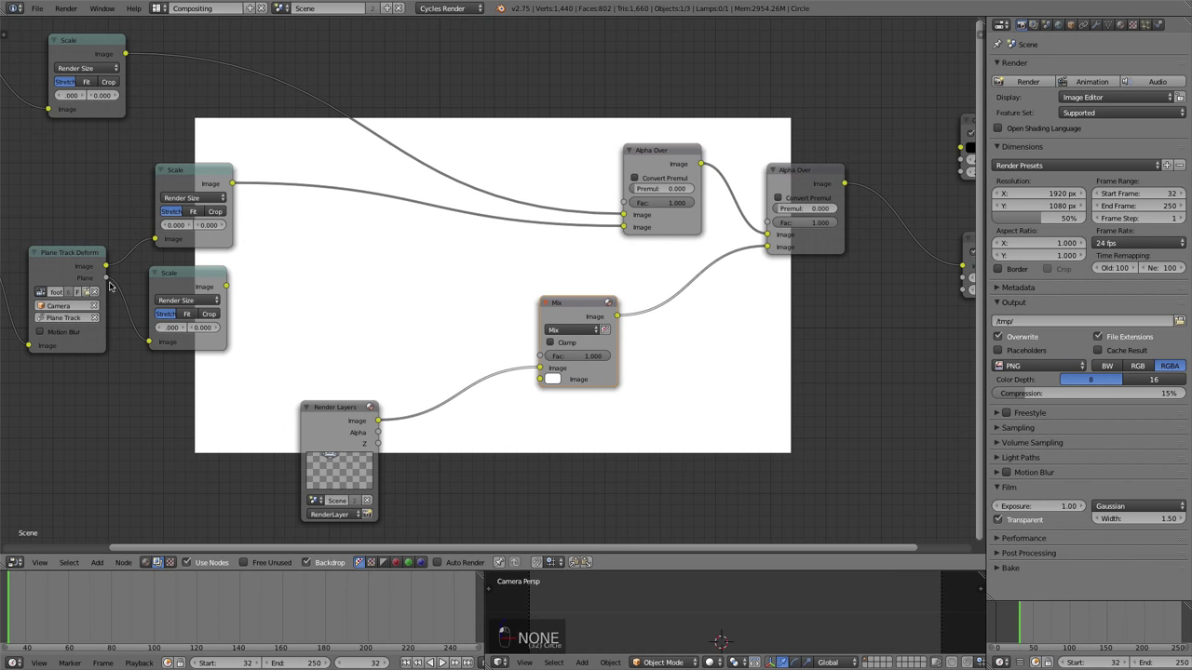
# Step: Connect the image output of the Scale node fed by the Plane output to the Mix node's Fac input
pyautogui.press('c')
pyautogui.press('Escape')
pyautogui.click(183, 279)
pyautogui.scroll(-1, 372, 340)
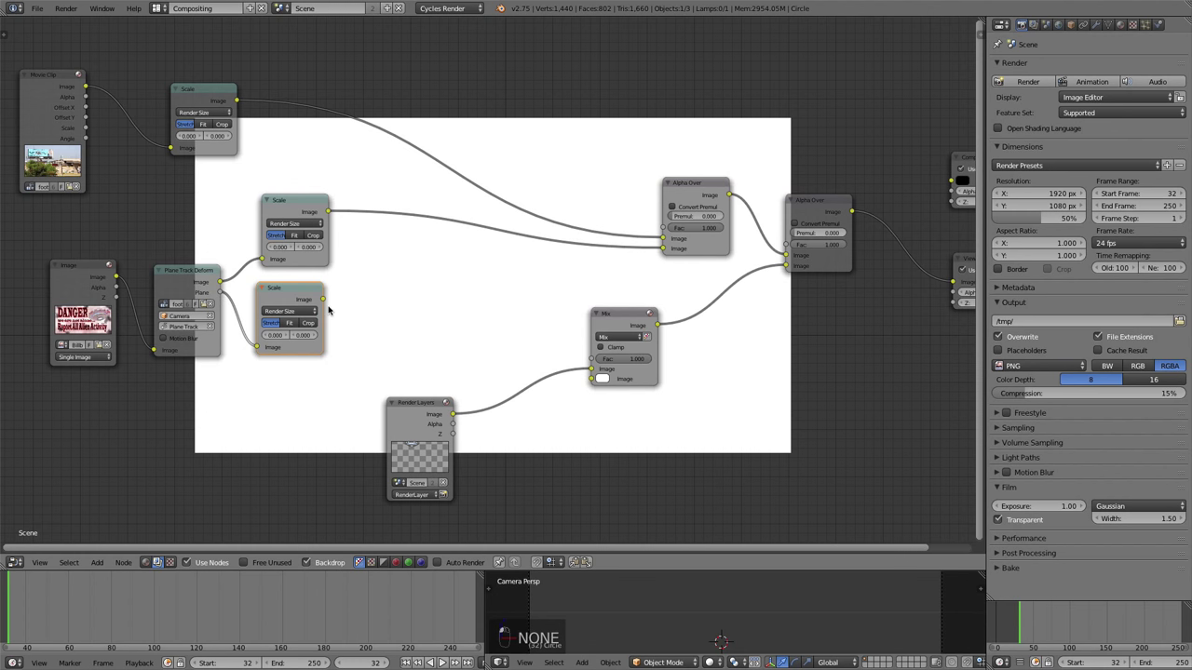
pyautogui.moveTo(325, 302); pyautogui.dragTo(588, 358)
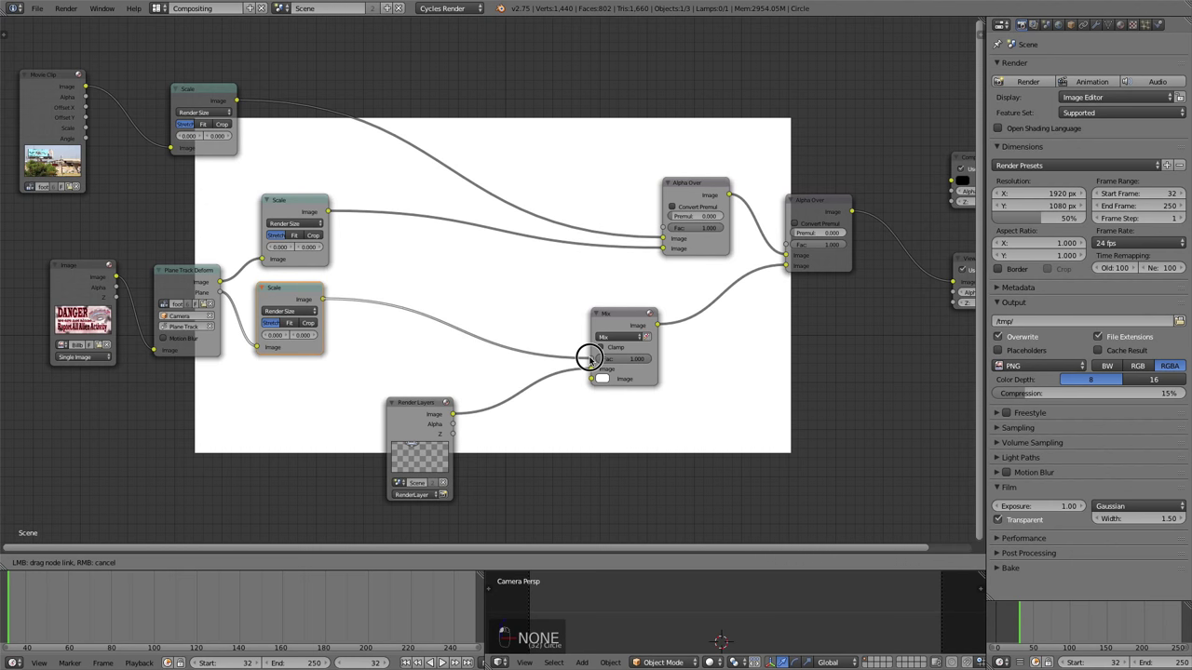
pyautogui.moveTo(588, 359); pyautogui.dragTo(589, 359)
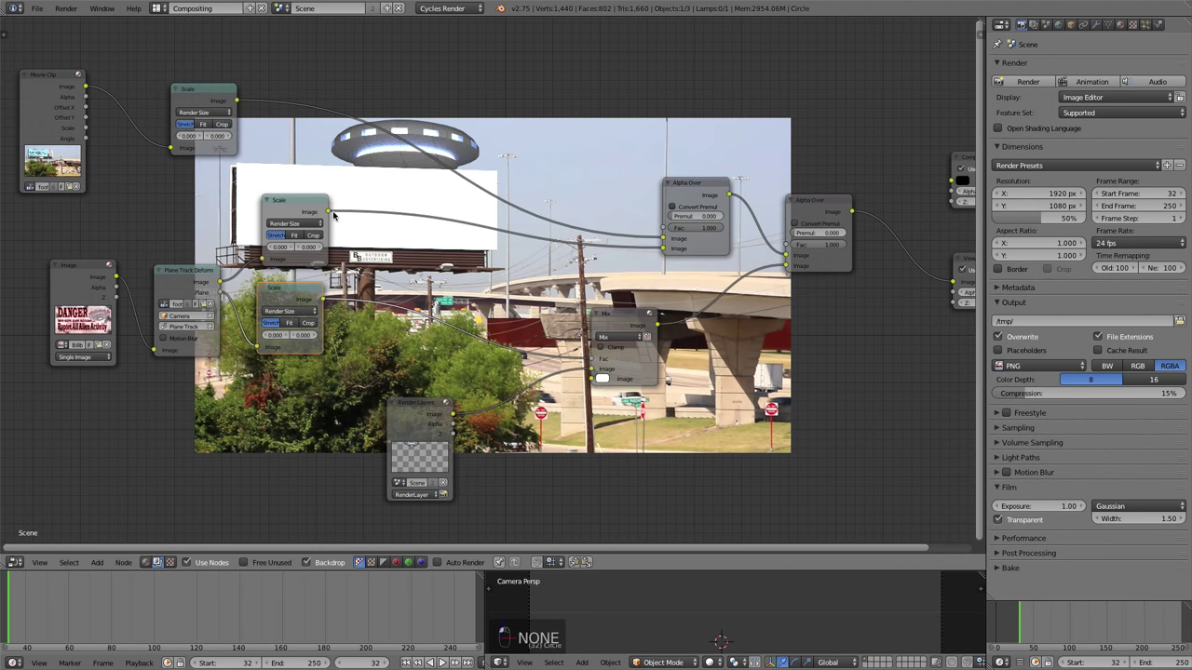
# Step: Move the first Alpha Over node nearer the Scale nodes, connect its output to Mix's lower Image input, and link the second Alpha Over to the Viewer
pyautogui.moveTo(553, 338); pyautogui.dragTo(500, 338, button='middle')
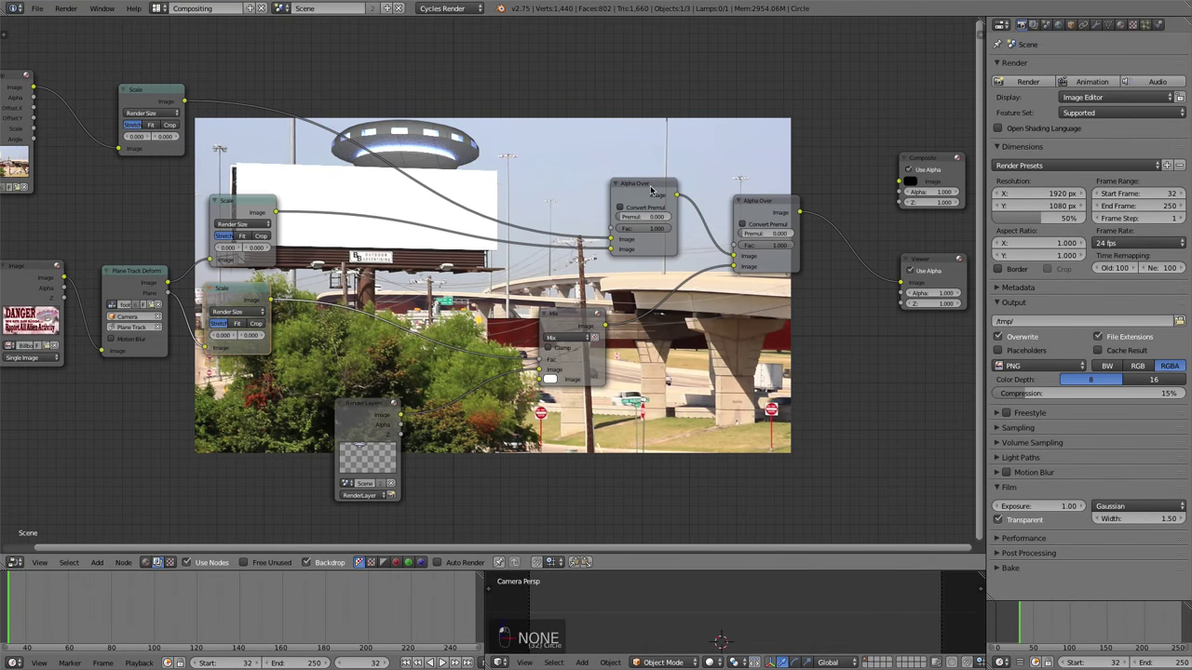
pyautogui.moveTo(651, 190); pyautogui.dragTo(449, 189)
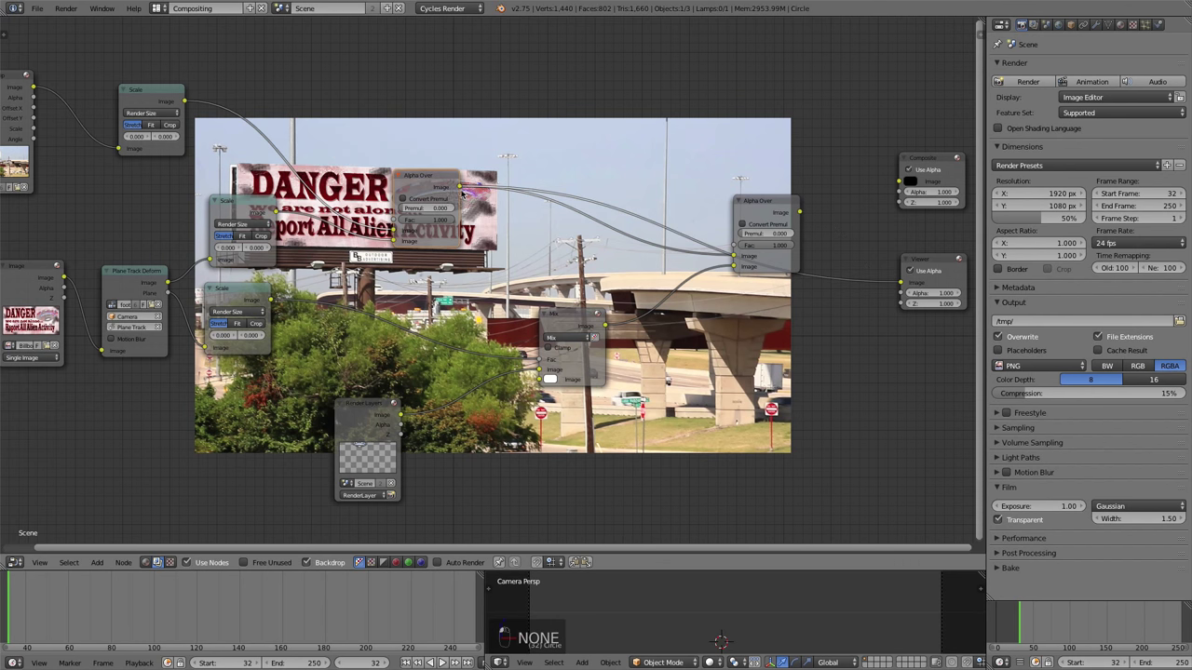
pyautogui.moveTo(461, 190); pyautogui.dragTo(538, 379)
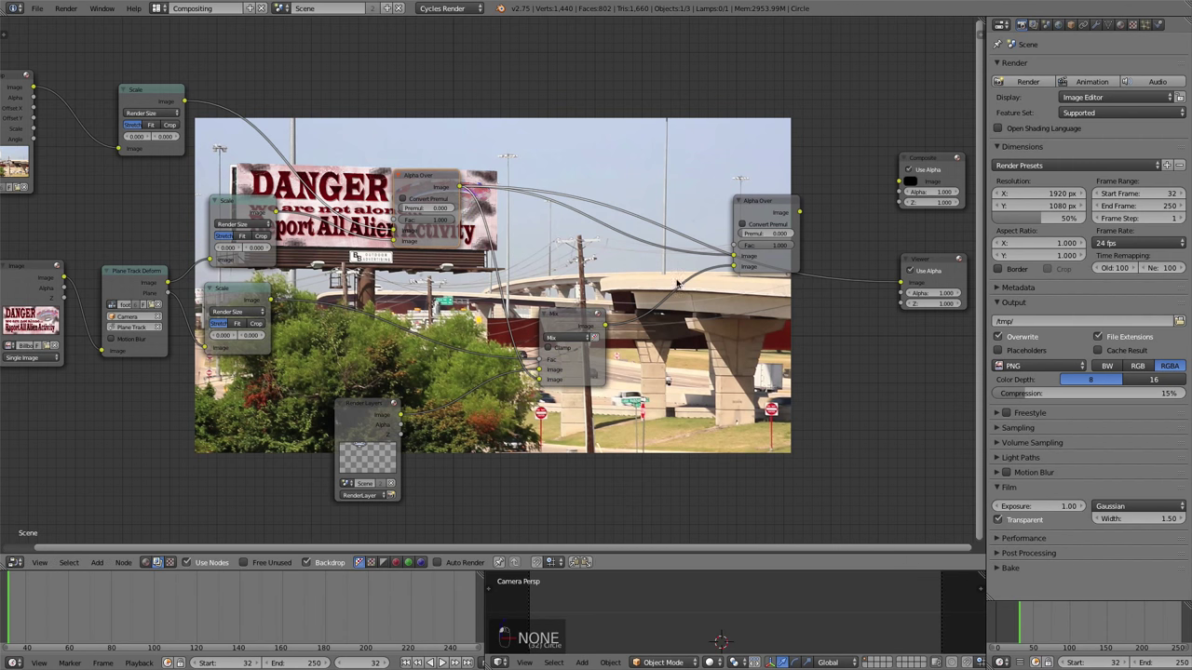
pyautogui.keyDown('ctrl'); pyautogui.keyDown('shift'); pyautogui.click(765, 202); pyautogui.keyUp('shift'); pyautogui.keyUp('ctrl')
pyautogui.scroll(2, 559, 209)
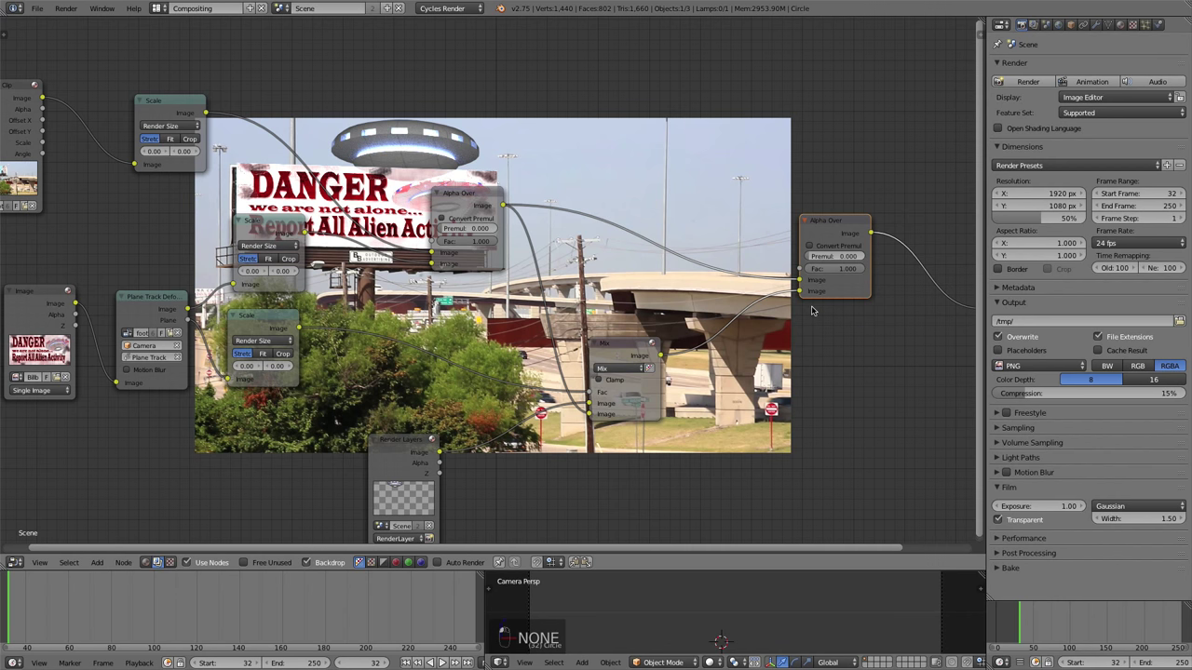
pyautogui.moveTo(811, 311); pyautogui.dragTo(724, 344, button='middle')
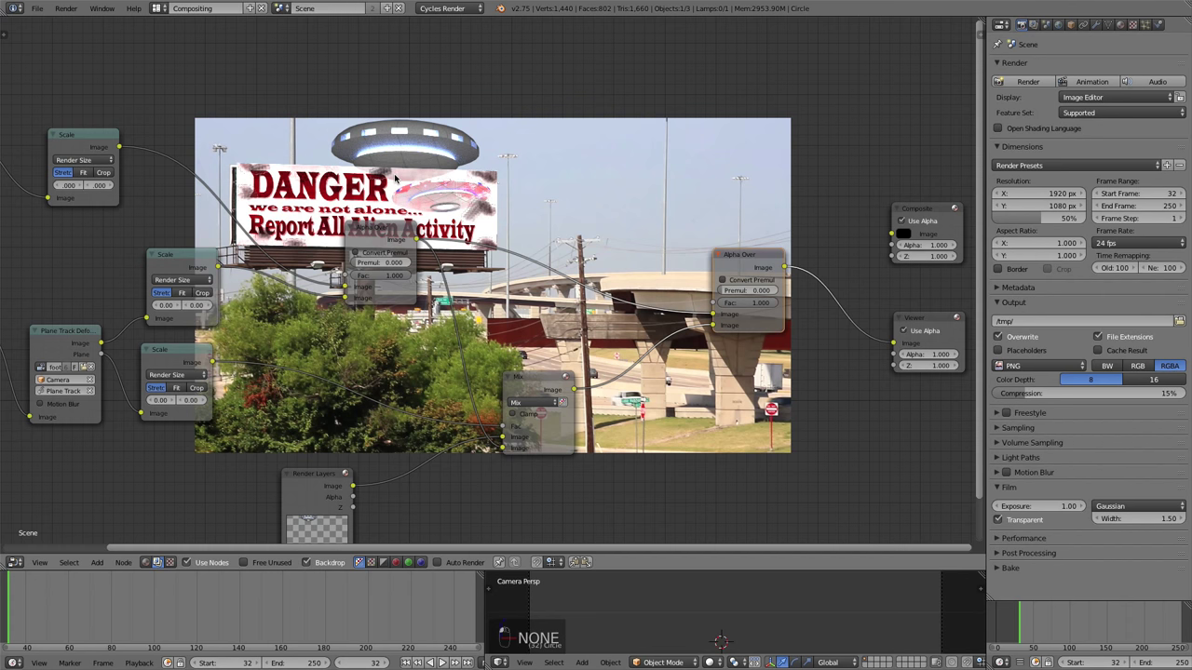
# Step: Enable Convert Premul on the second Alpha Over node while checking the billboard edges in the enlarged backdrop
pyautogui.hotkey('alt', 'v')
pyautogui.hotkey('alt', 'v')
pyautogui.hotkey('alt', 'v')
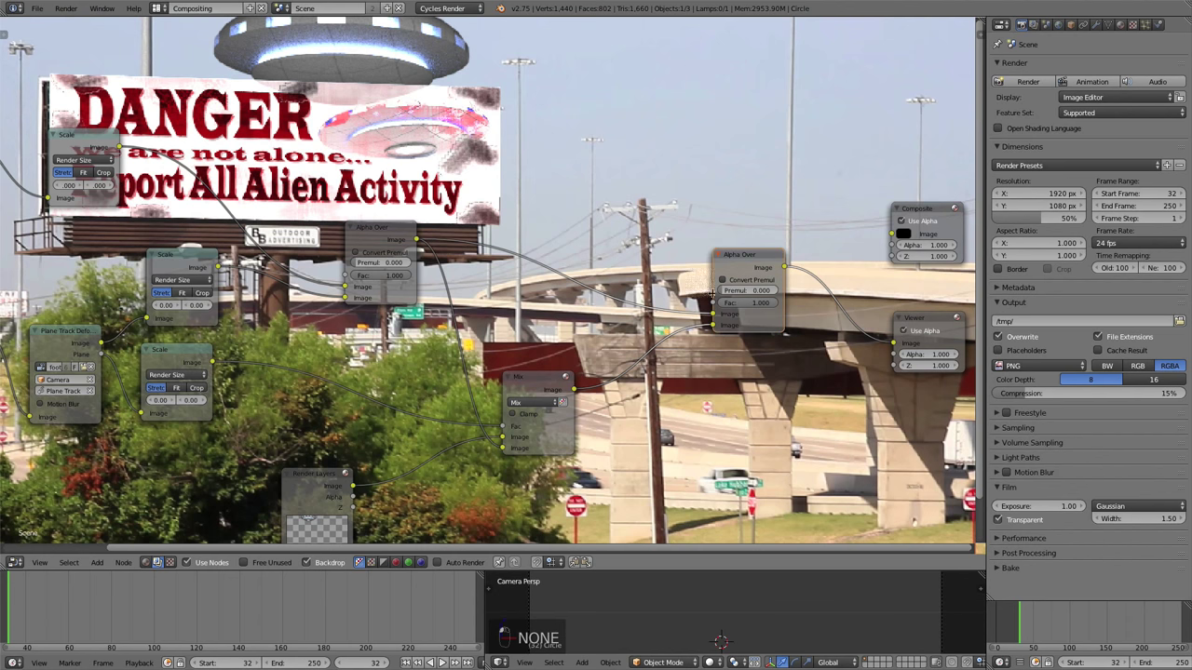
pyautogui.click(722, 282)
pyautogui.moveTo(750, 257); pyautogui.dragTo(745, 269)
pyautogui.press('v')
pyautogui.press('v')
pyautogui.press('v')
pyautogui.press('v')
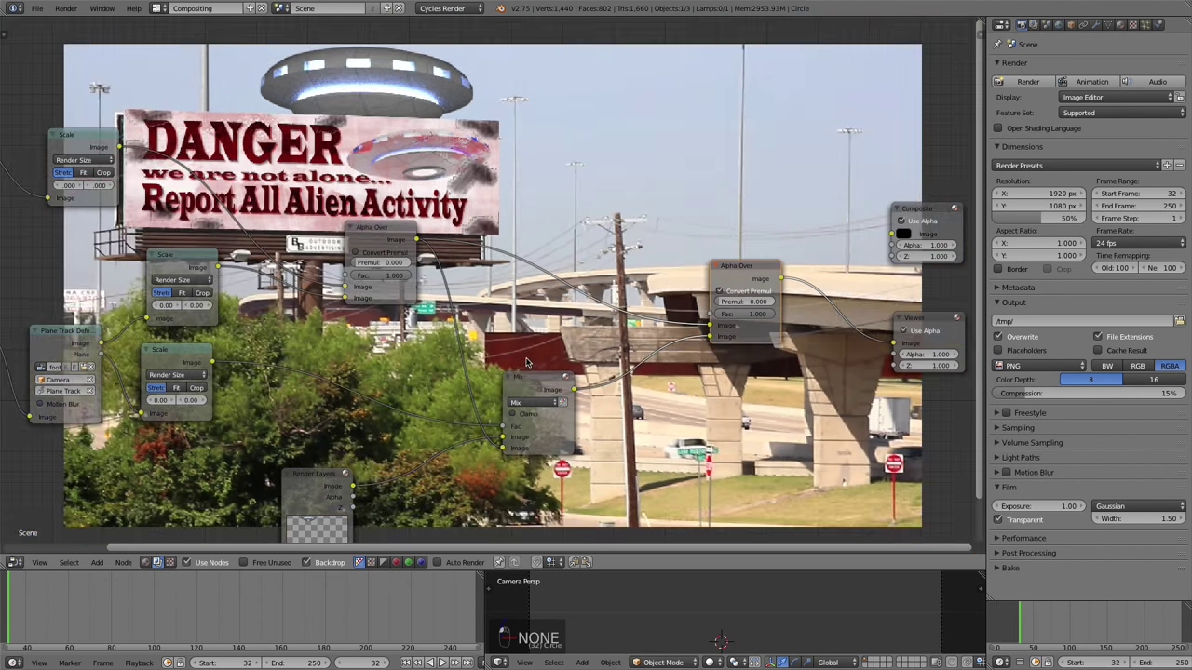
# Step: Check the composite at several frames across the shot and return to start frame 32
pyautogui.moveTo(543, 390); pyautogui.dragTo(532, 328, button='middle')
pyautogui.scroll(1, 537, 343)
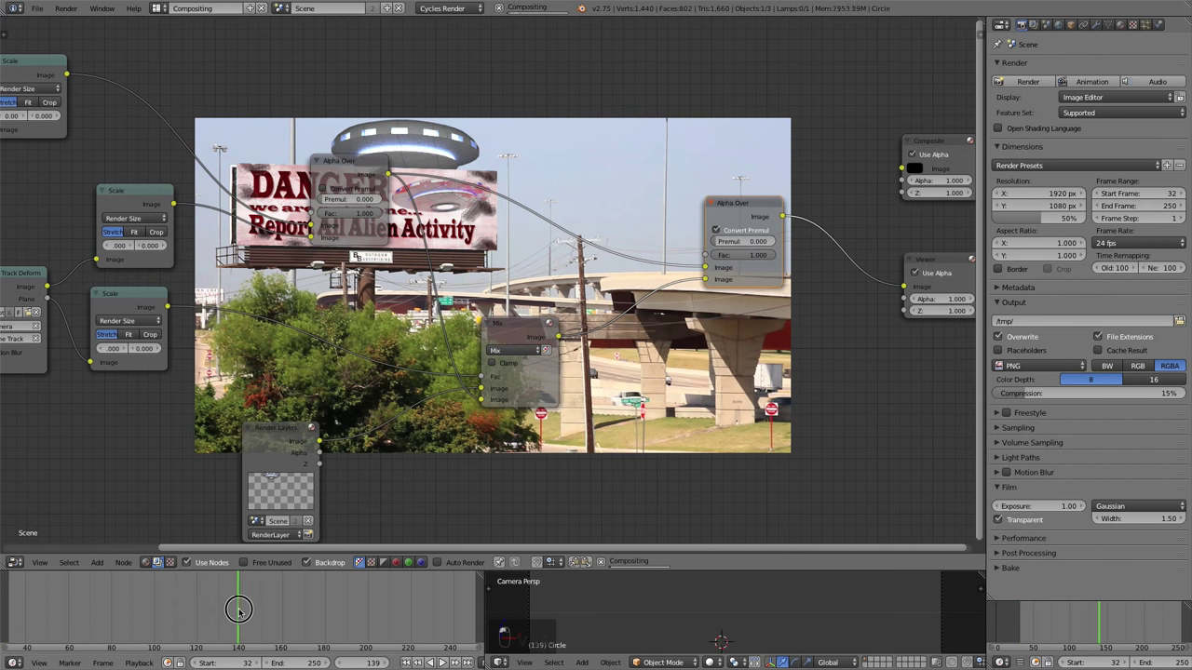
pyautogui.moveTo(241, 606); pyautogui.dragTo(435, 622)
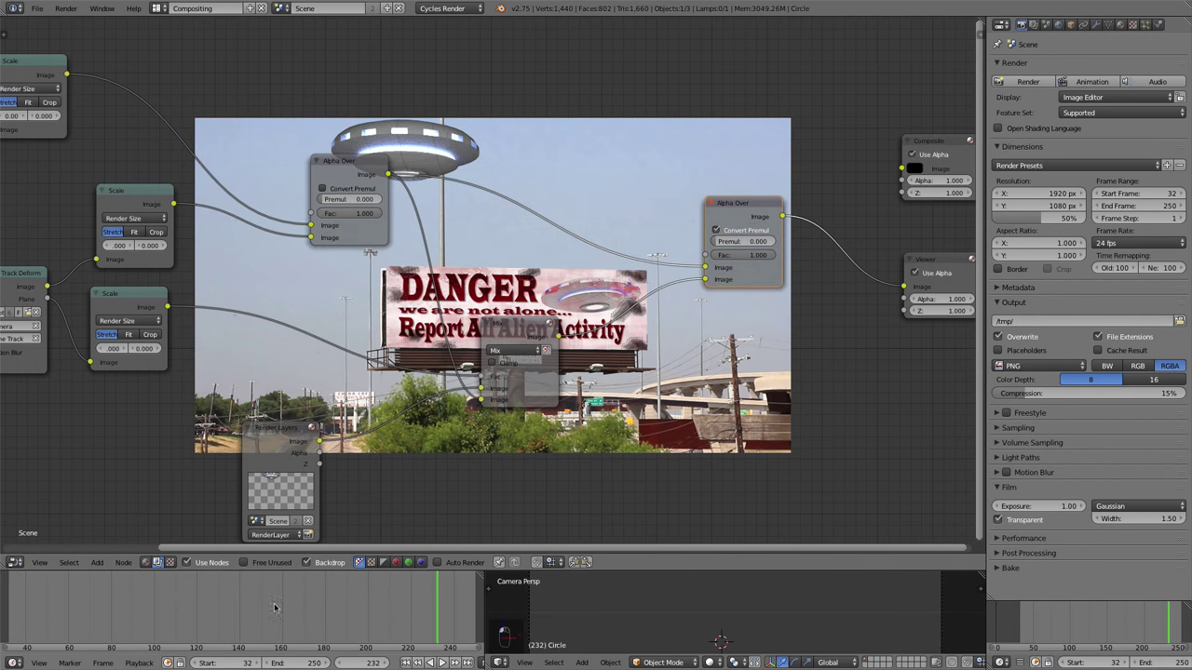
pyautogui.click(155, 612)
pyautogui.click(406, 663)
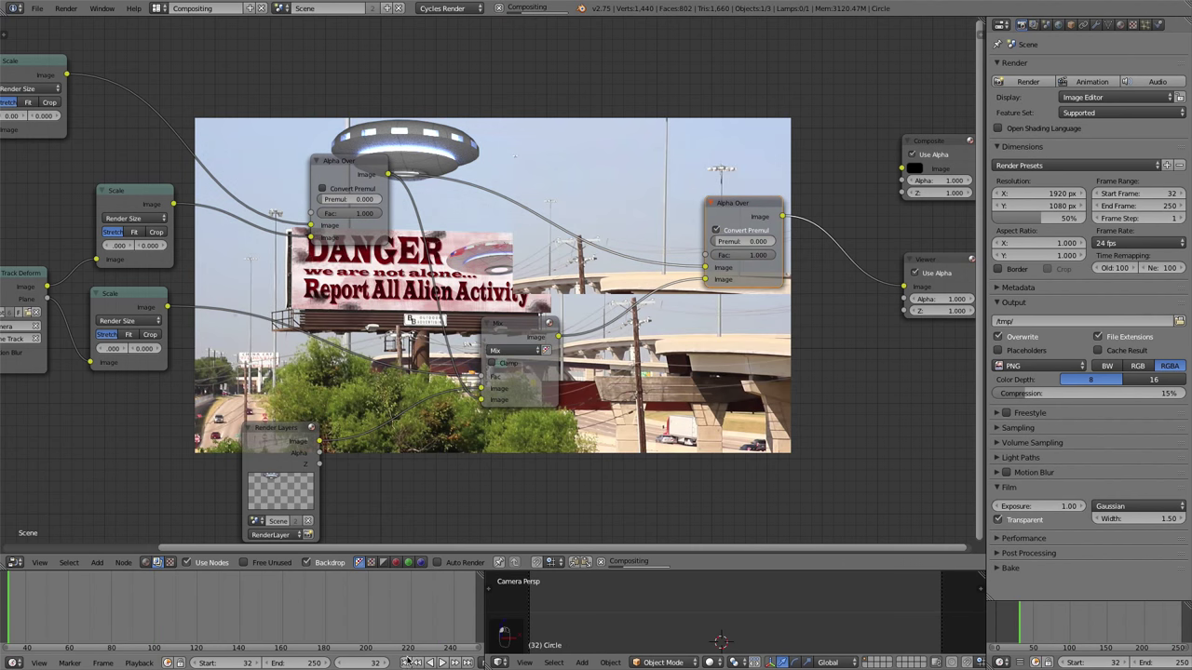
# Step: Connect the second Alpha Over output to the Composite node and set that Alpha Over's Fac to 0.518
pyautogui.moveTo(471, 275); pyautogui.dragTo(508, 279, button='middle')
pyautogui.scroll(-2, 485, 316)
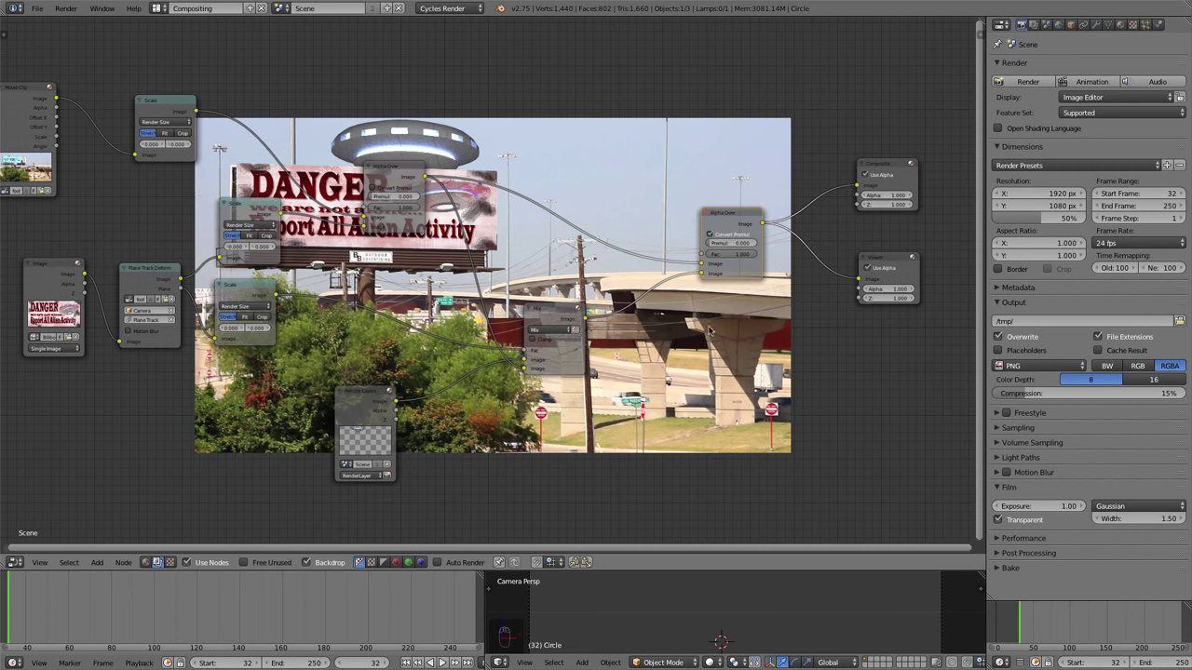
pyautogui.scroll(3, 709, 342)
pyautogui.moveTo(803, 281); pyautogui.dragTo(621, 369, button='middle')
pyautogui.moveTo(629, 334); pyautogui.dragTo(606, 334)
pyautogui.scroll(-1, 683, 431)
pyautogui.moveTo(683, 431); pyautogui.dragTo(614, 418, button='middle')
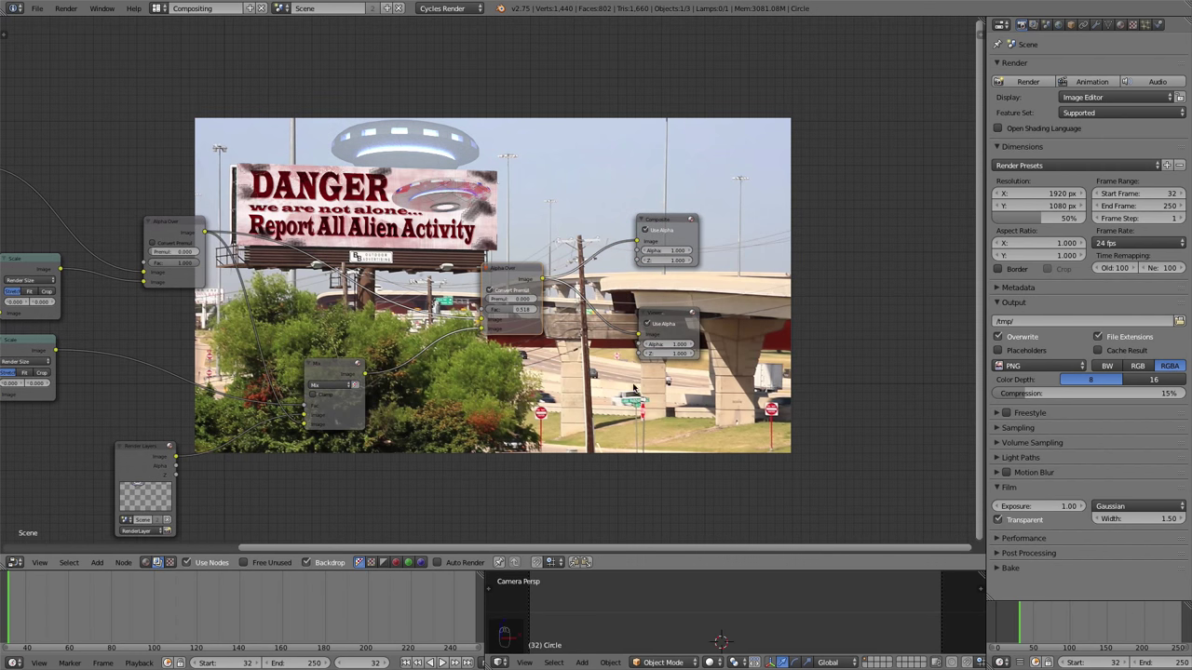
# Step: Insert a Blur node between the lower Scale node and the Mix node's Fac input
pyautogui.moveTo(467, 412); pyautogui.dragTo(567, 384, button='middle')
pyautogui.scroll(1, 548, 389)
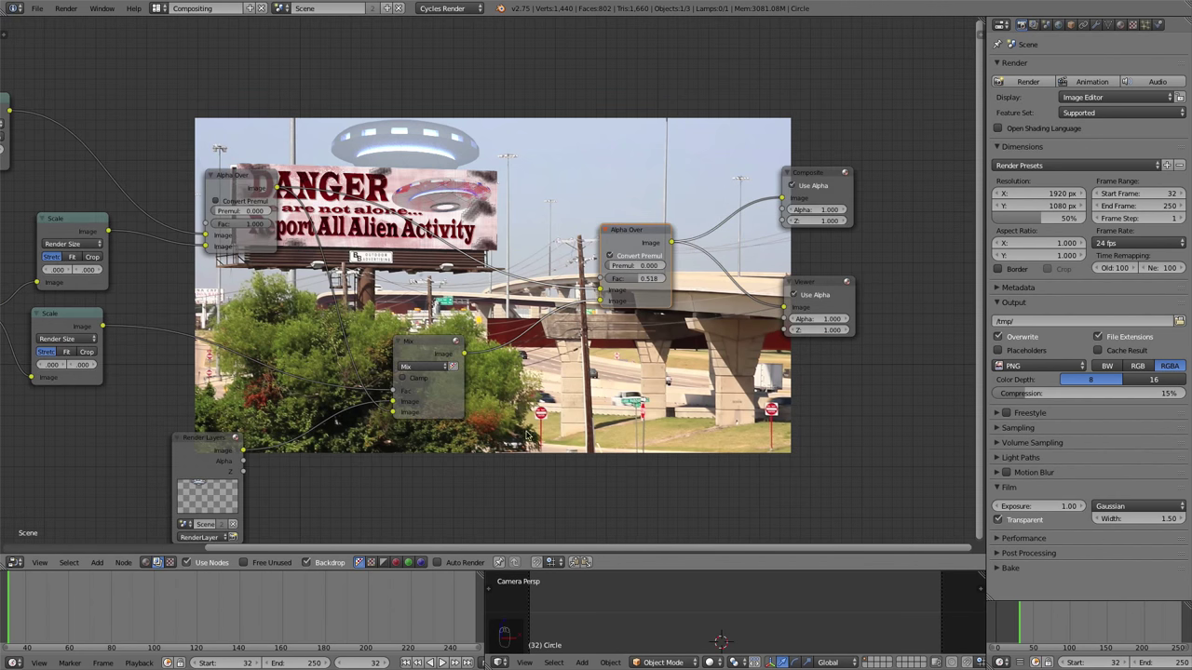
pyautogui.moveTo(439, 341); pyautogui.dragTo(567, 304, button='middle')
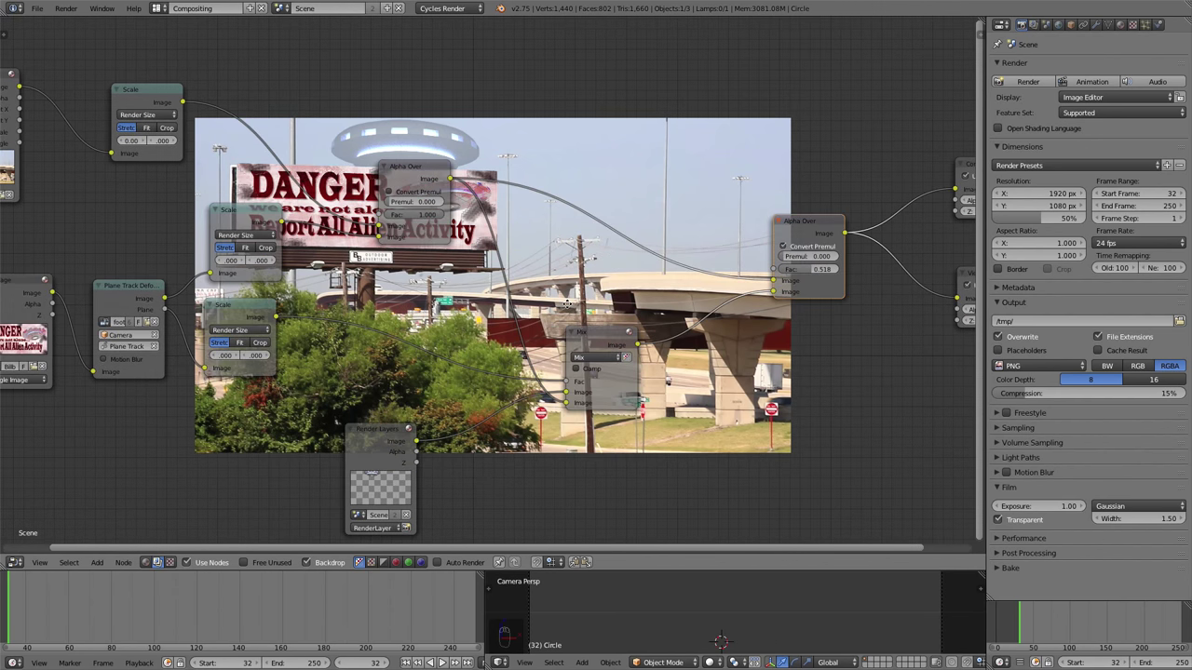
pyautogui.hotkey('shift', 'a')
pyautogui.click(319, 358)
pyautogui.write('blur')
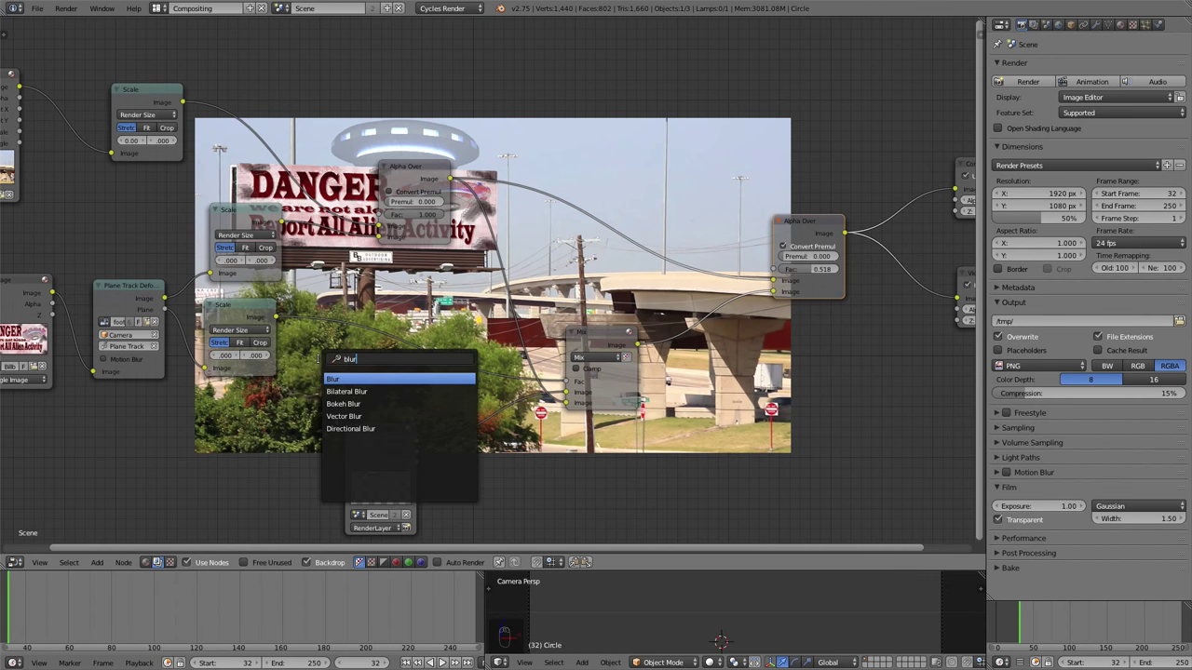
pyautogui.press('Return')
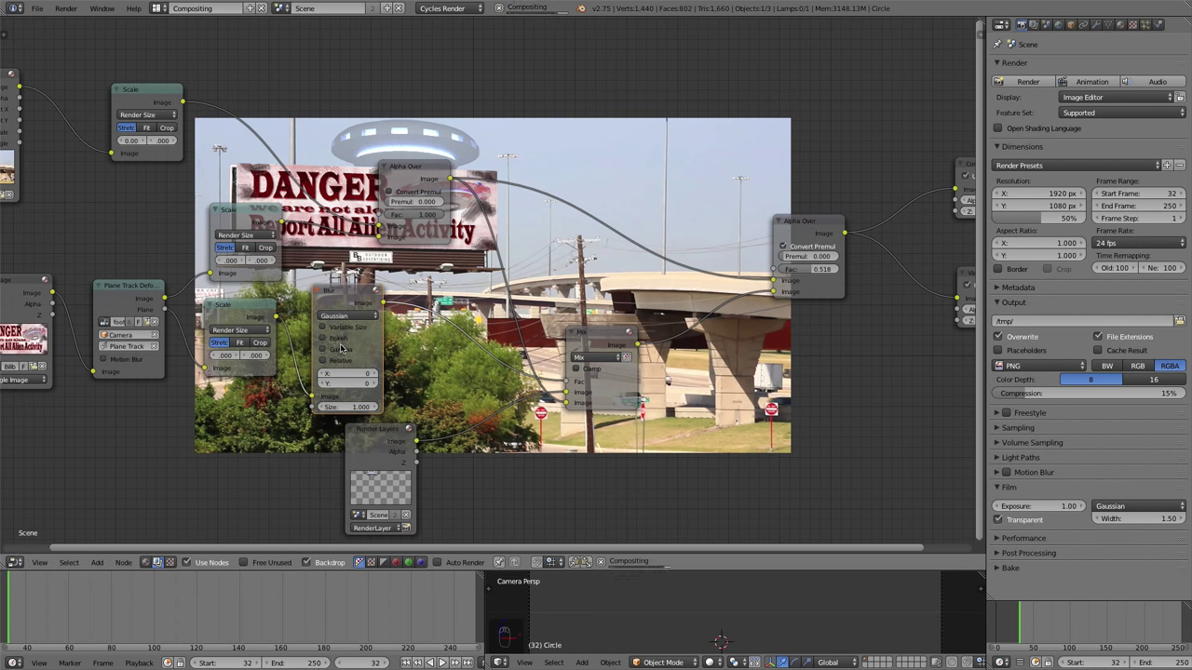
pyautogui.click(316, 291)
# Step: Set the Blur node's X and Y sizes to 1 and check the softened billboard edge
pyautogui.write('1')
pyautogui.press('Tab')
pyautogui.write('1')
pyautogui.press('Tab')
pyautogui.press('Return')
pyautogui.scroll(2, 352, 243)
pyautogui.moveTo(302, 74); pyautogui.dragTo(461, 187, button='middle')
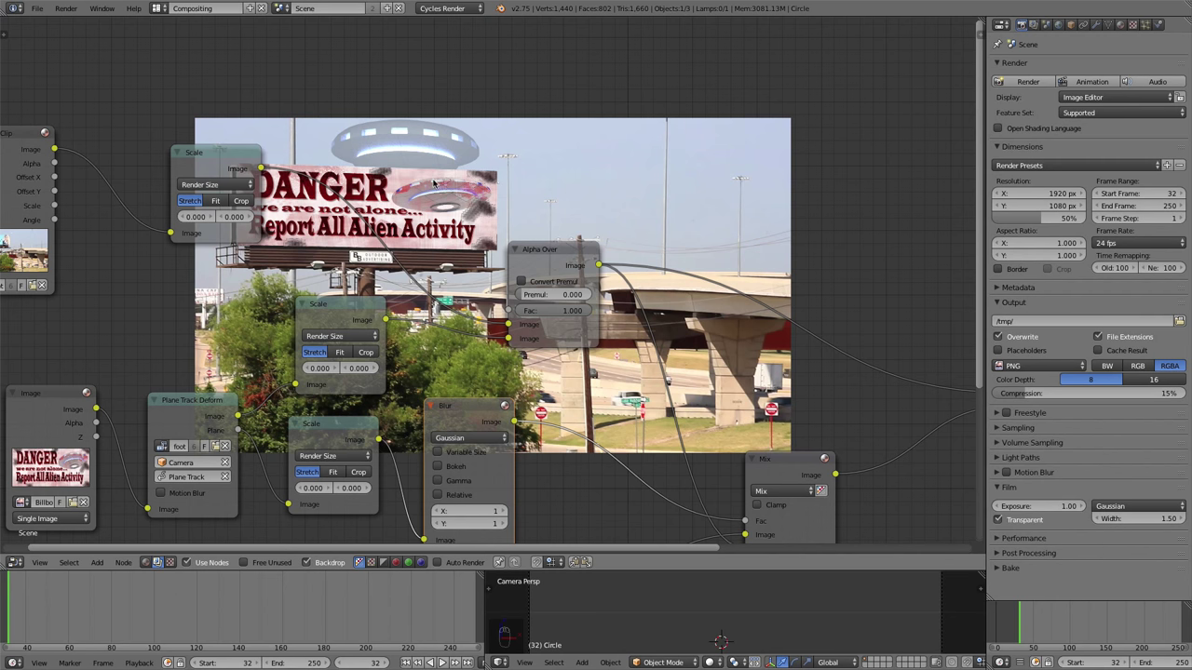
pyautogui.scroll(-4, 484, 244)
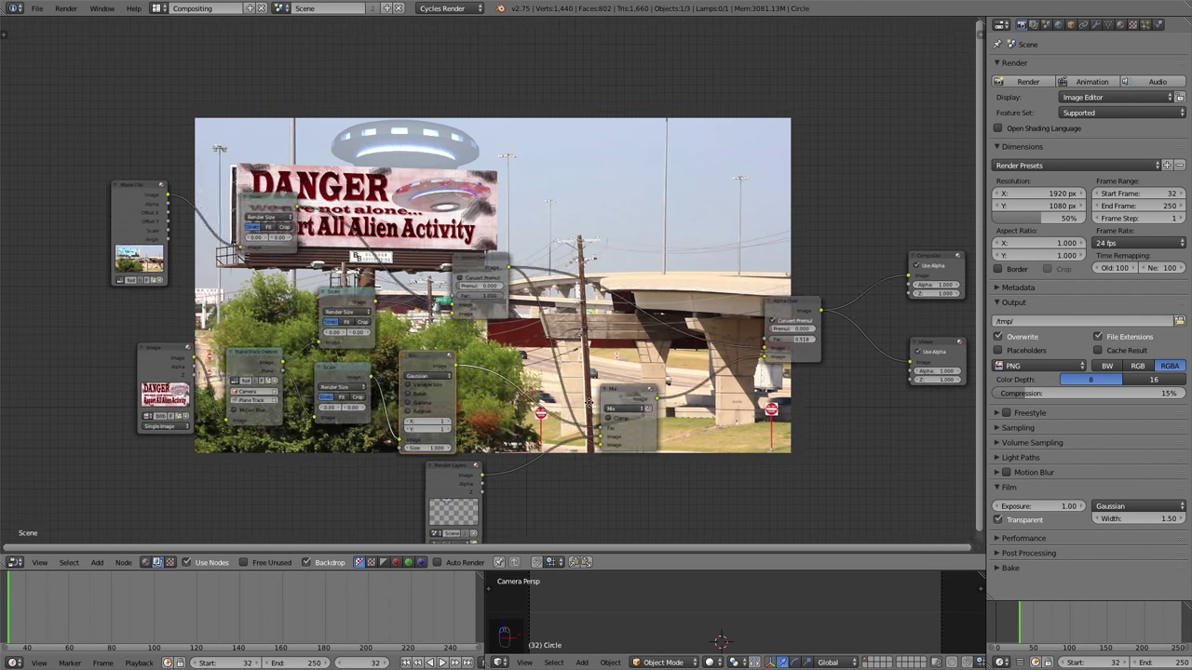
# Step: Move the Composite and Viewer nodes farther from the second Alpha Over node to make room between them
pyautogui.scroll(-3, 675, 377)
pyautogui.moveTo(829, 313); pyautogui.dragTo(687, 296, button='middle')
pyautogui.scroll(2, 687, 296)
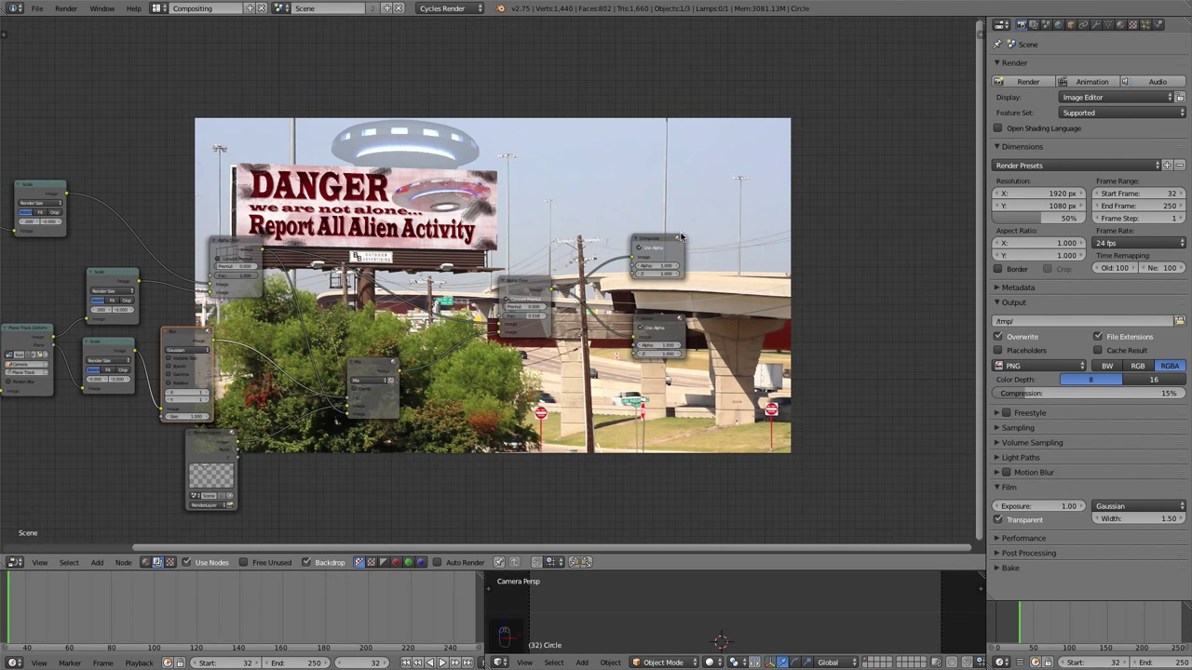
pyautogui.moveTo(681, 238); pyautogui.dragTo(768, 203)
pyautogui.moveTo(677, 324); pyautogui.dragTo(849, 340)
# Step: Insert a Color Balance node between the second Alpha Over and the Viewer
pyautogui.hotkey('shift', 'a')
pyautogui.click(601, 380)
pyautogui.write('col')
pyautogui.press('Return')
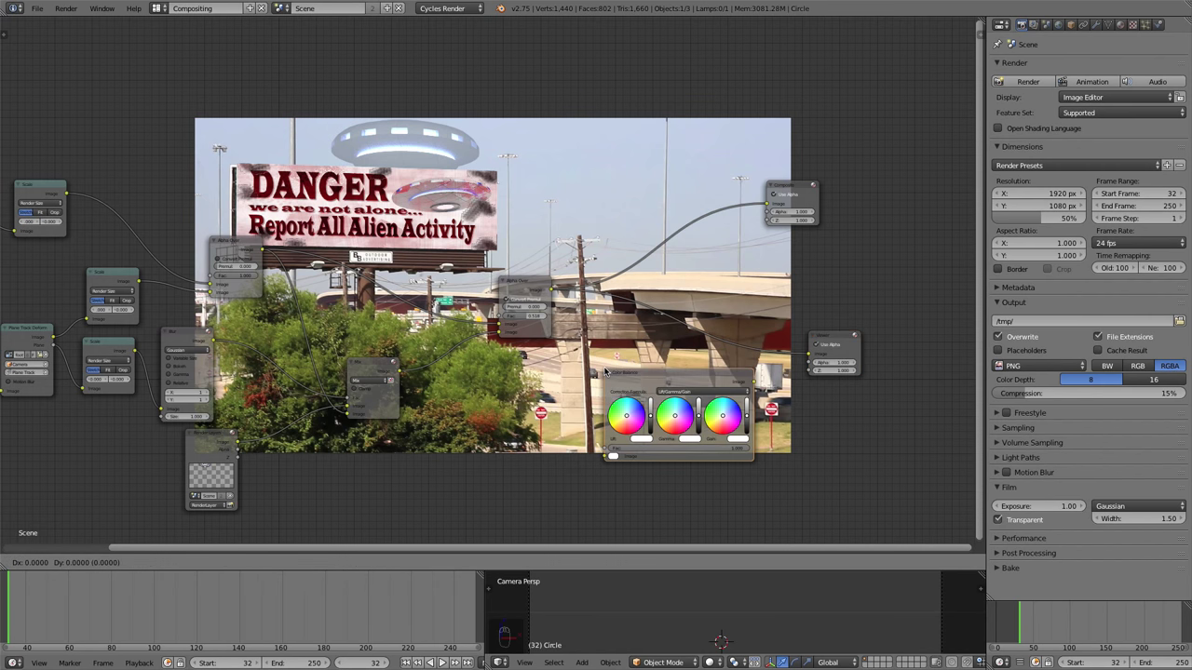
pyautogui.click(657, 358)
# Step: Raise the Color Balance gain with a slight warm tint and lower the lift with a slight bluish tint
pyautogui.scroll(2, 641, 369)
pyautogui.scroll(2, 641, 370)
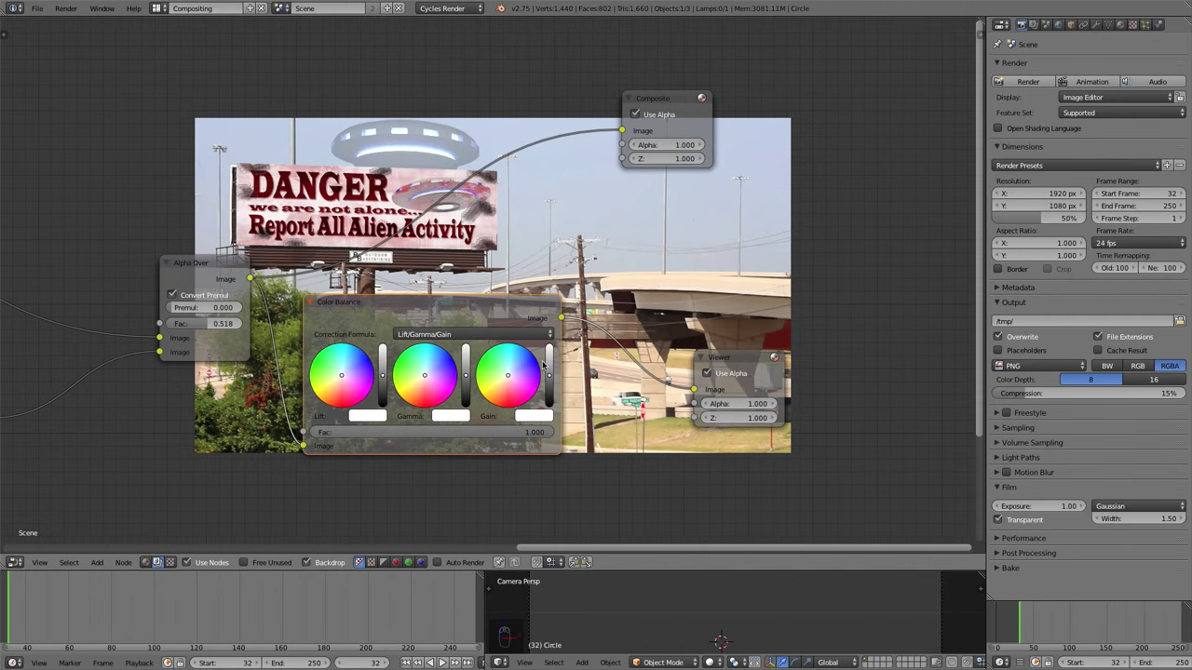
pyautogui.moveTo(550, 373); pyautogui.dragTo(502, 381)
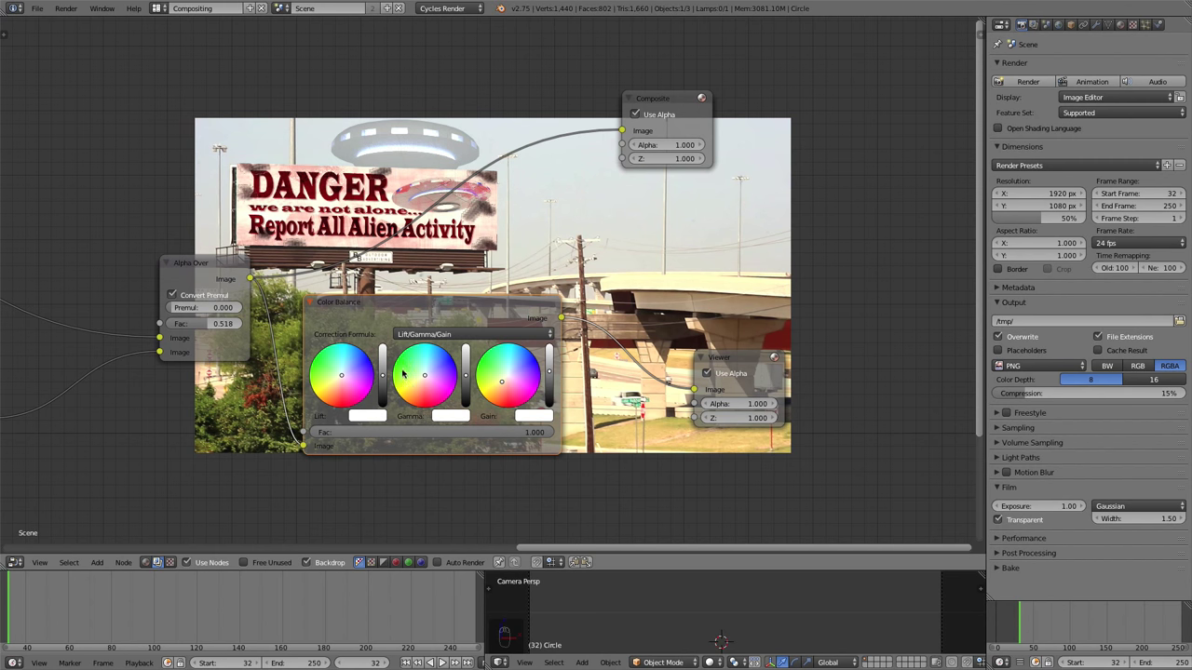
pyautogui.moveTo(382, 376); pyautogui.dragTo(344, 375)
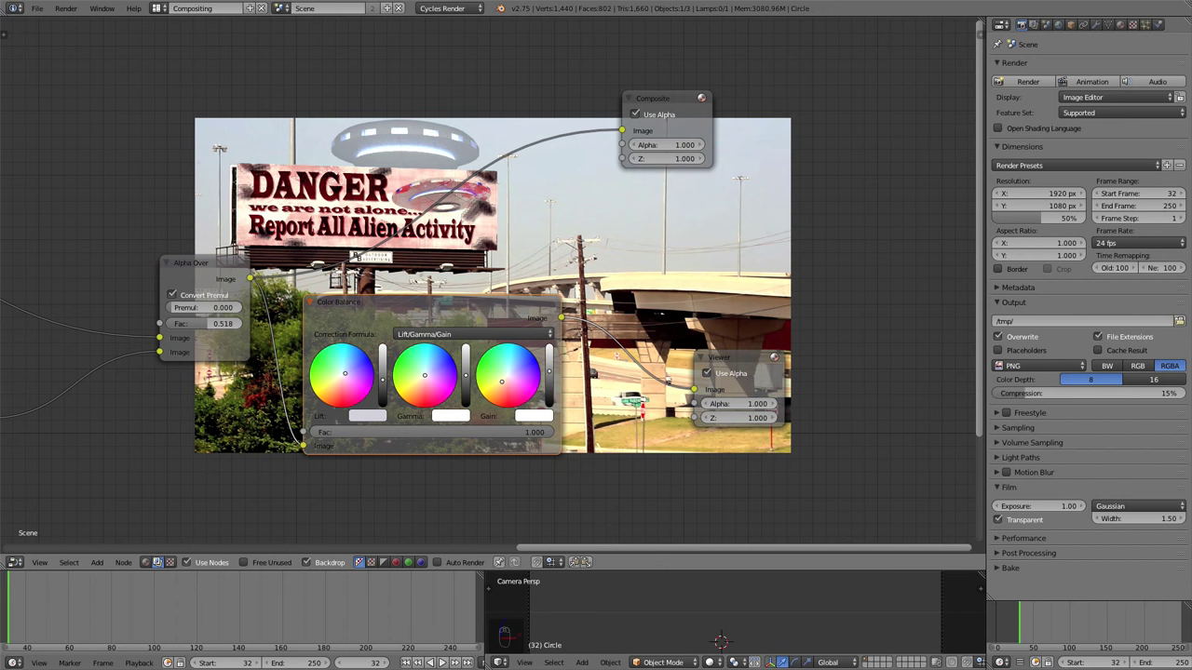
# Step: Move the Composite node farther out and connect the Color Balance output to its image input
pyautogui.moveTo(669, 105); pyautogui.dragTo(766, 164)
pyautogui.scroll(-1, 572, 315)
pyautogui.moveTo(542, 308); pyautogui.dragTo(657, 214)
pyautogui.scroll(-2, 427, 360)
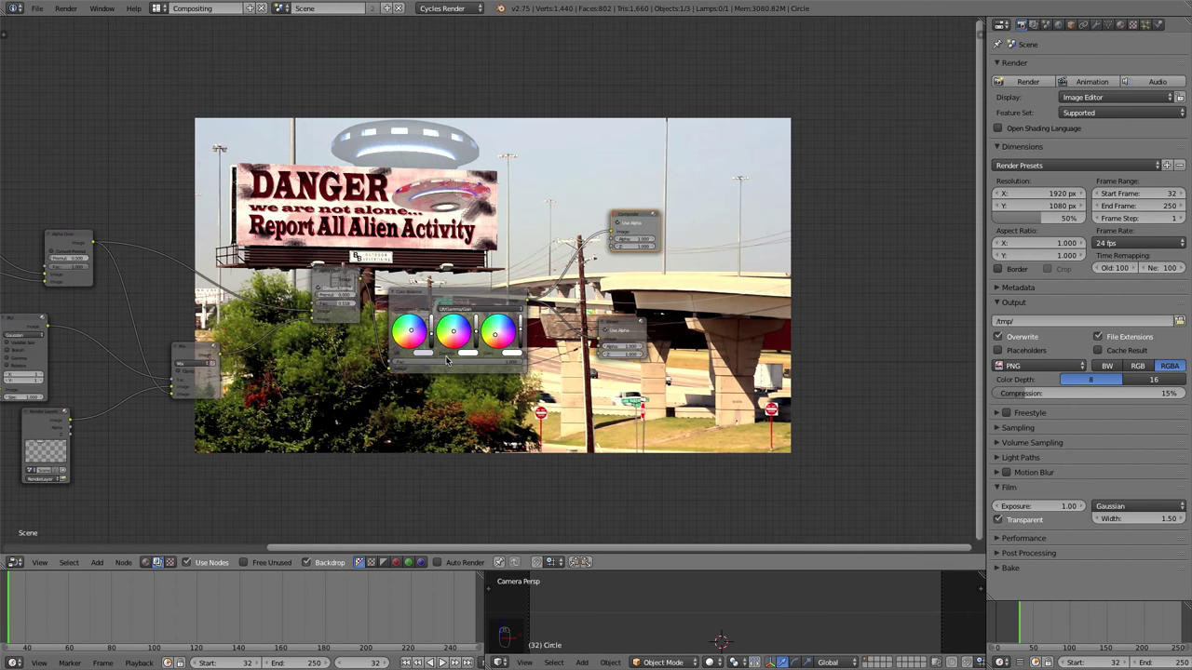
# Step: Move the UFO's Render Layers node away from the Blur node and insert a Glare node between it and the Mix node
pyautogui.moveTo(426, 362); pyautogui.dragTo(650, 325, button='middle')
pyautogui.scroll(3, 650, 326)
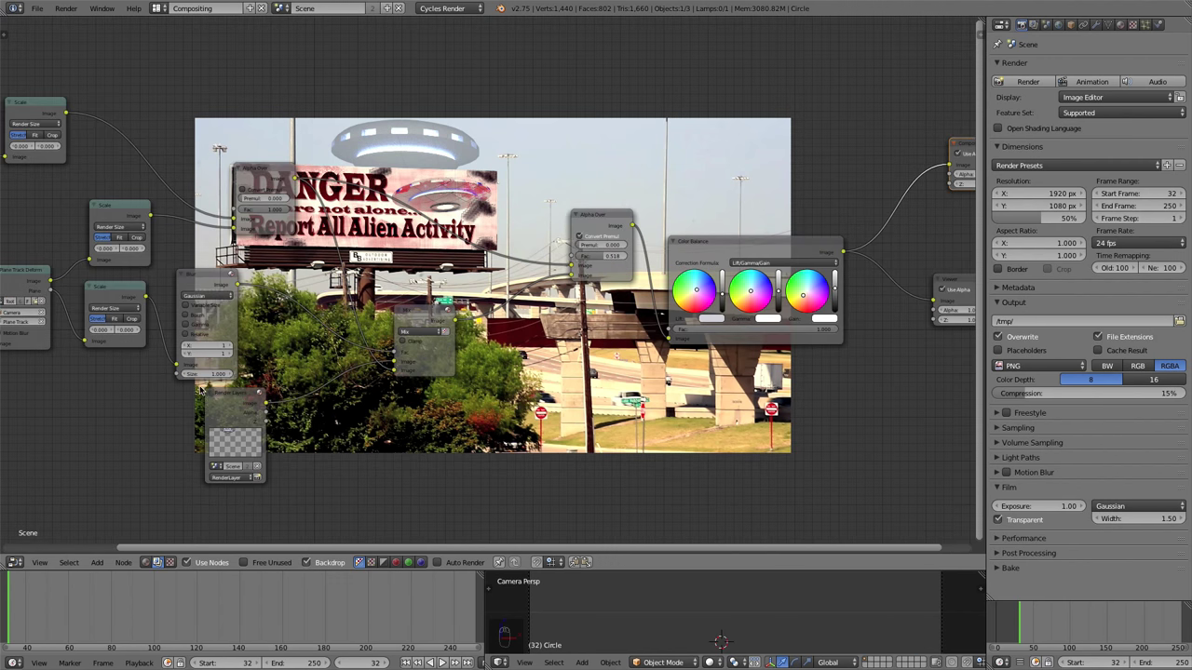
pyautogui.moveTo(228, 396); pyautogui.dragTo(187, 423)
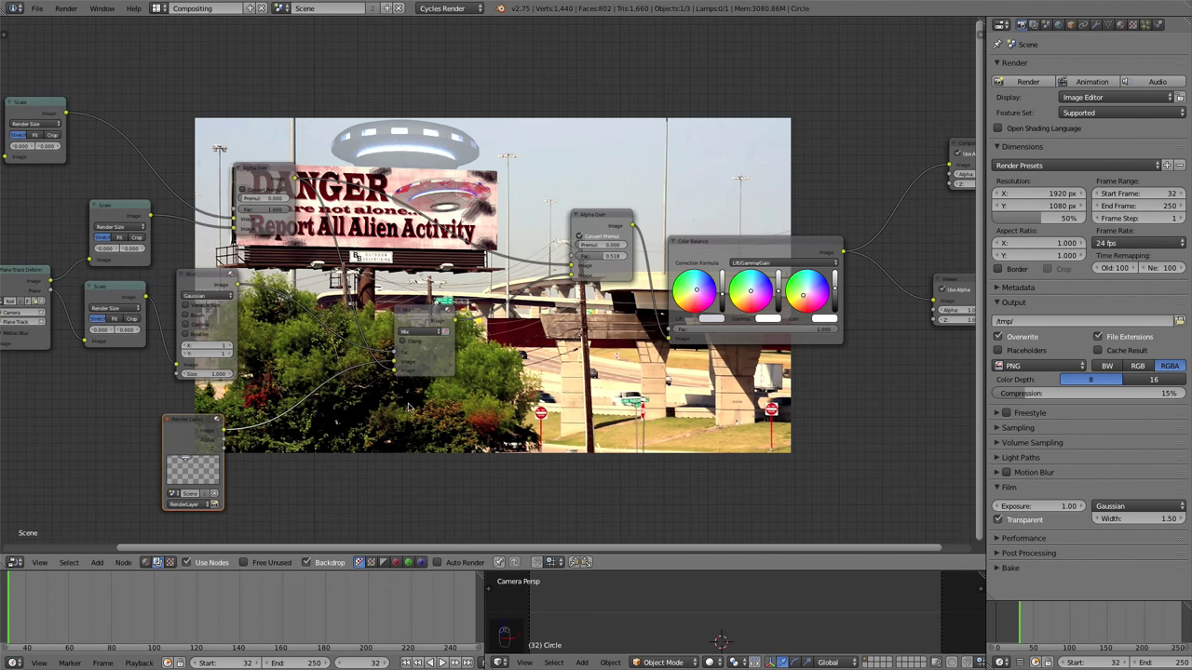
pyautogui.hotkey('shift', 'a')
pyautogui.click(300, 460)
pyautogui.write('Color Balance')
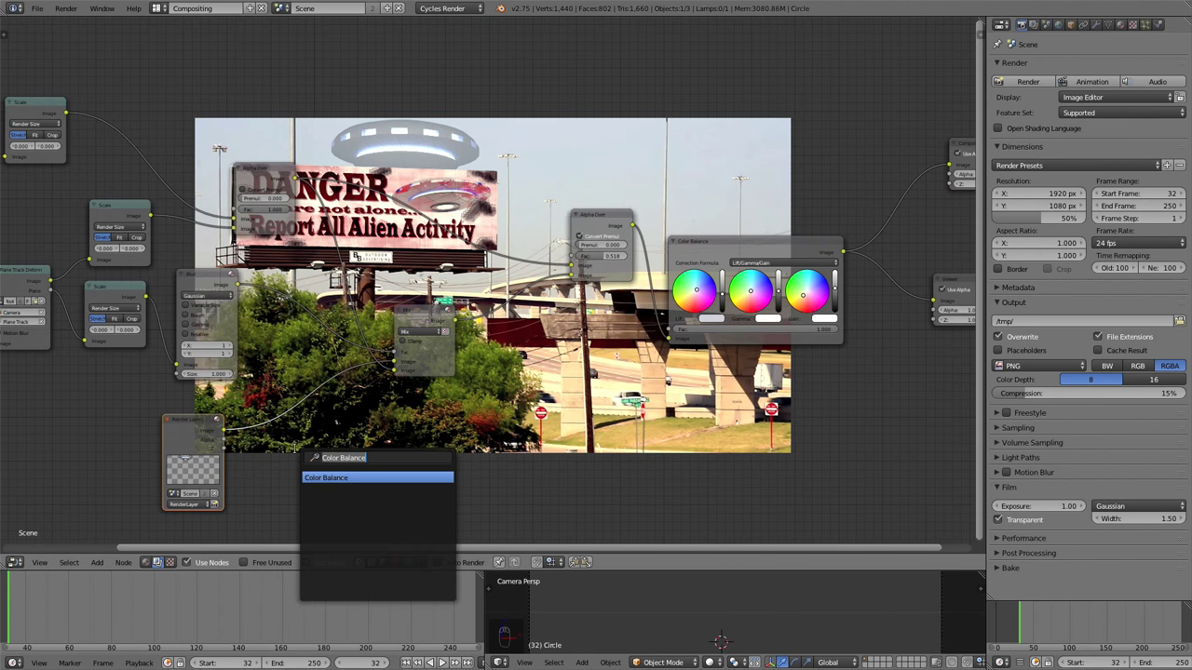
pyautogui.write('gla')
pyautogui.press('Return')
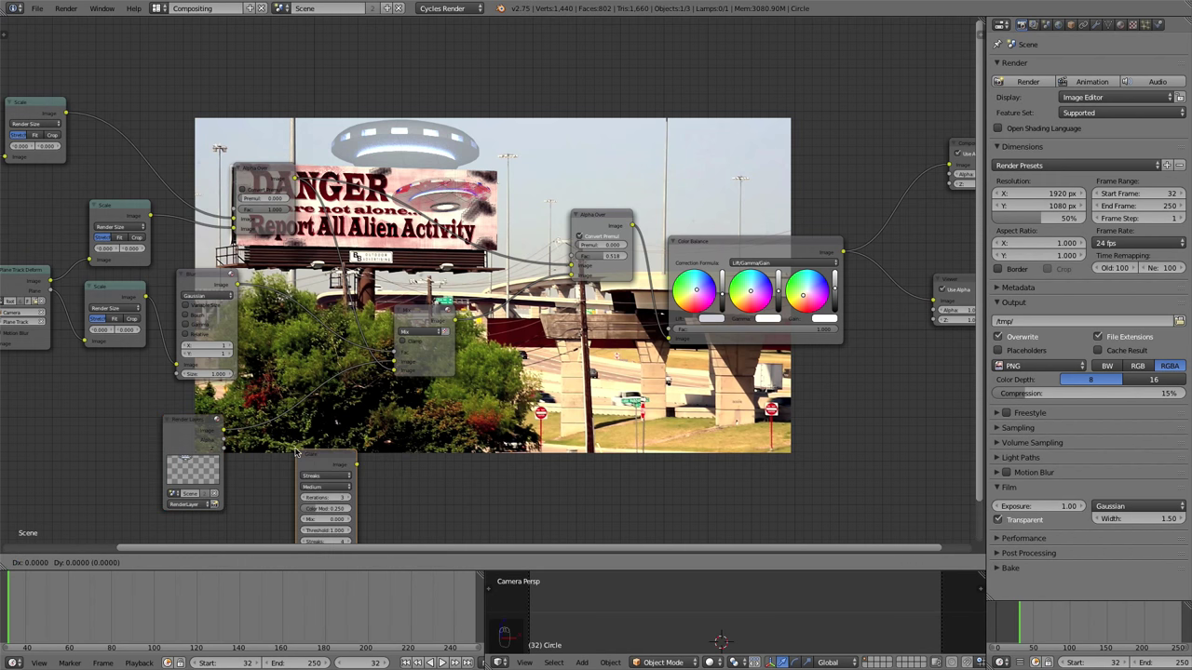
pyautogui.click(258, 375)
# Step: Try the Fog Glow type on the Glare node, and return it to Streaks
pyautogui.scroll(3, 257, 391)
pyautogui.click(245, 430)
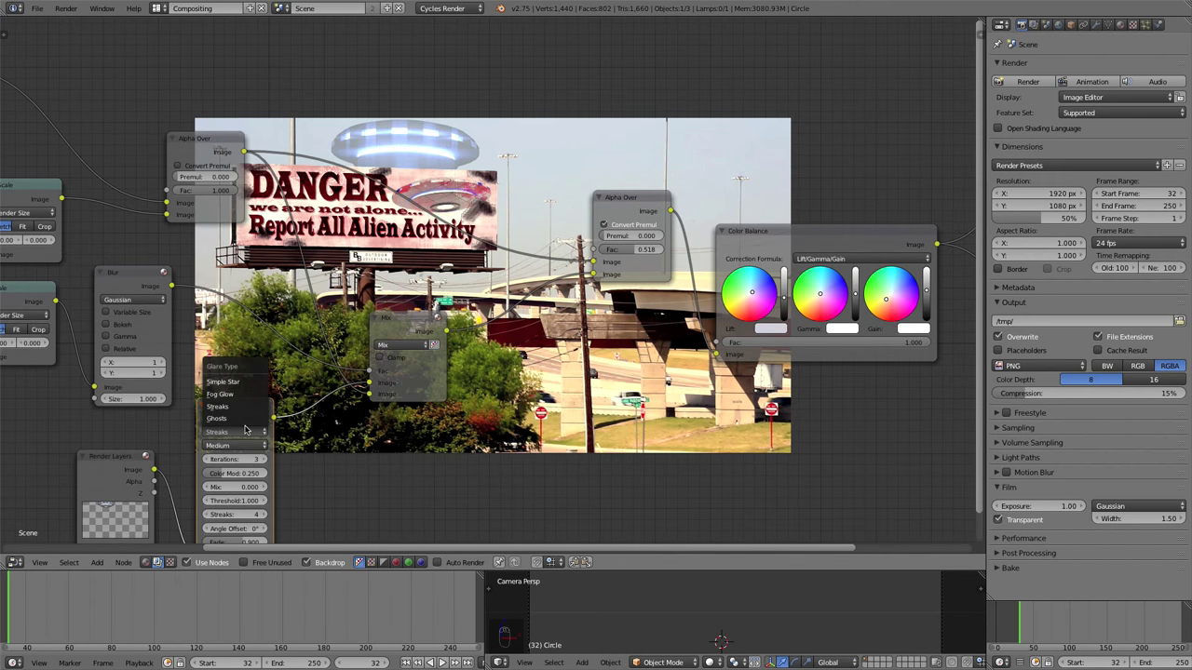
pyautogui.click(224, 395)
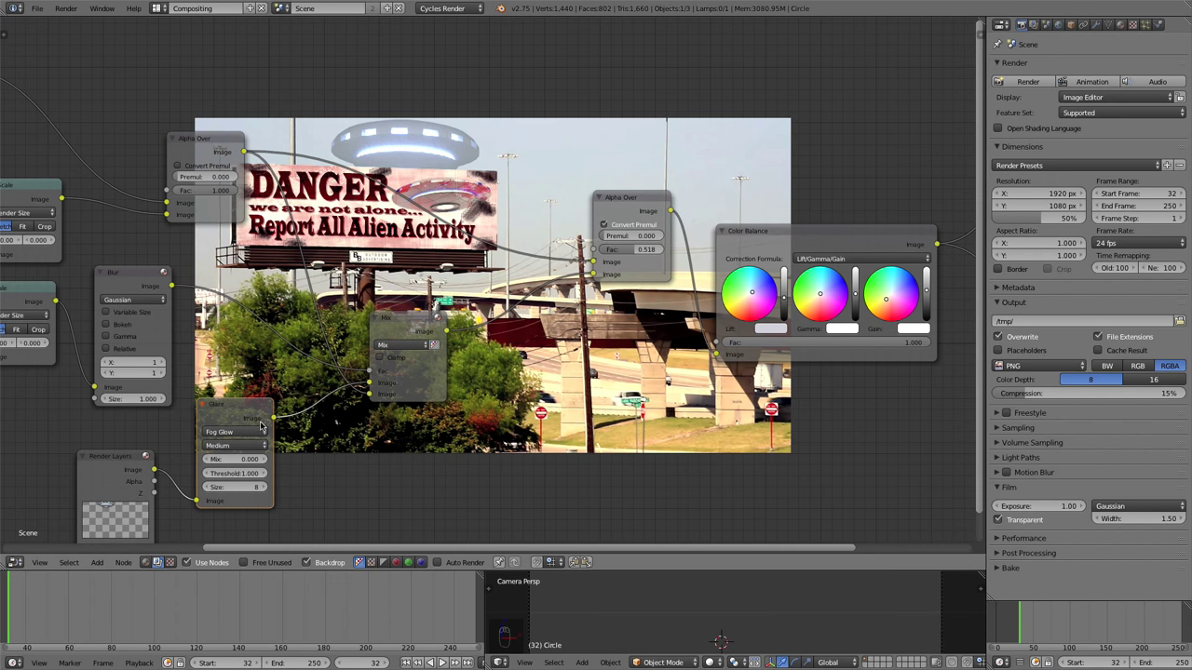
pyautogui.click(245, 430)
pyautogui.click(245, 403)
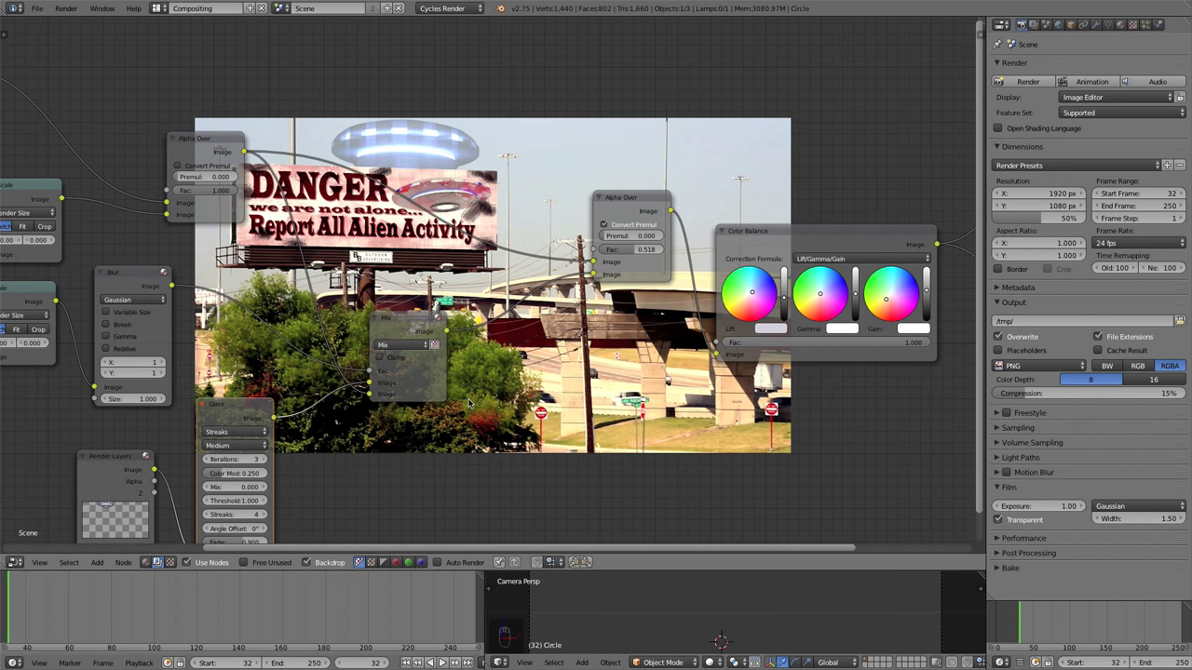
# Step: Set the Fade of the Glare node's streaks to 0.750
pyautogui.scroll(-1, 466, 405)
pyautogui.scroll(1, 313, 475)
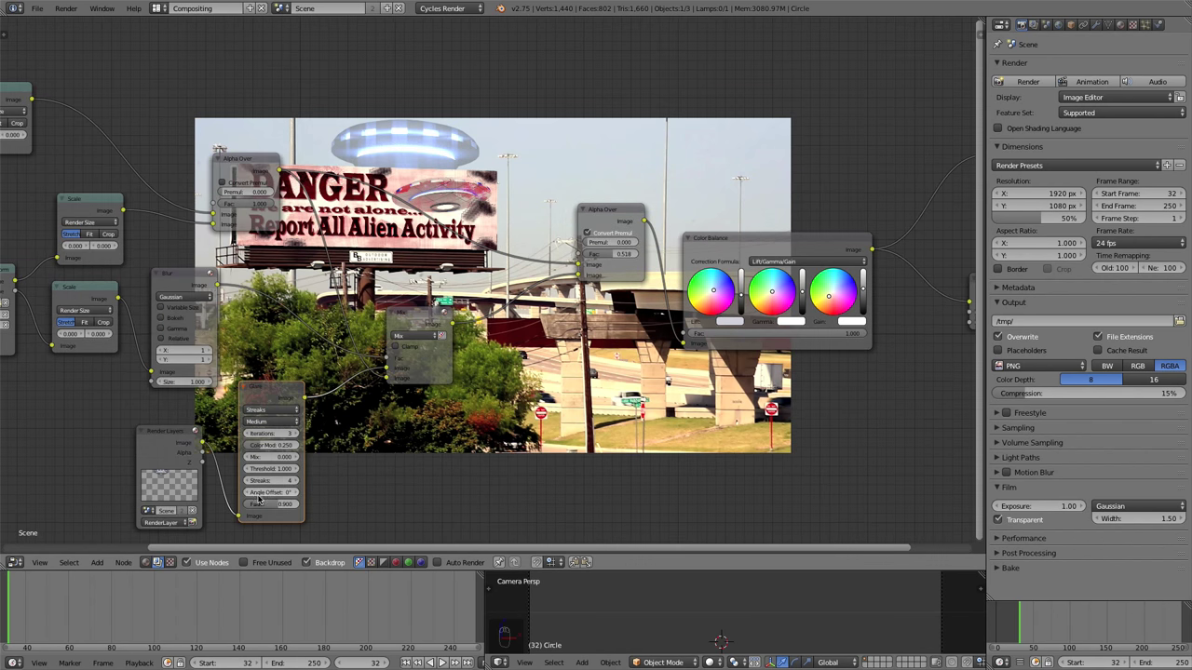
pyautogui.moveTo(280, 504); pyautogui.dragTo(268, 504)
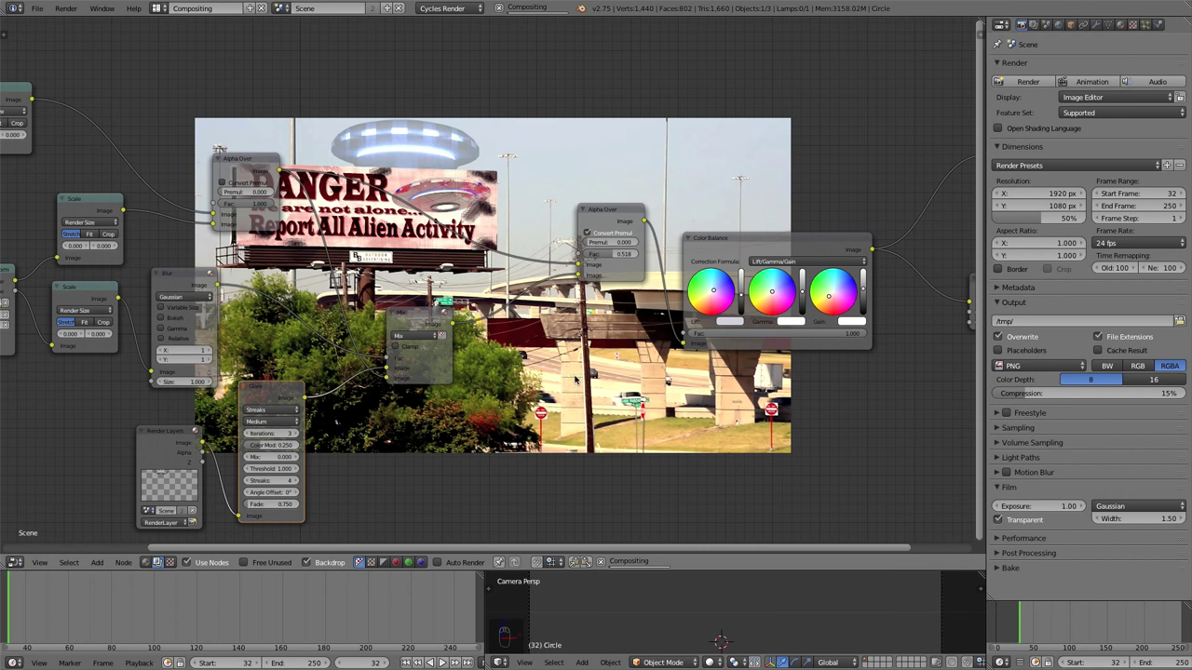
pyautogui.scroll(-4, 671, 402)
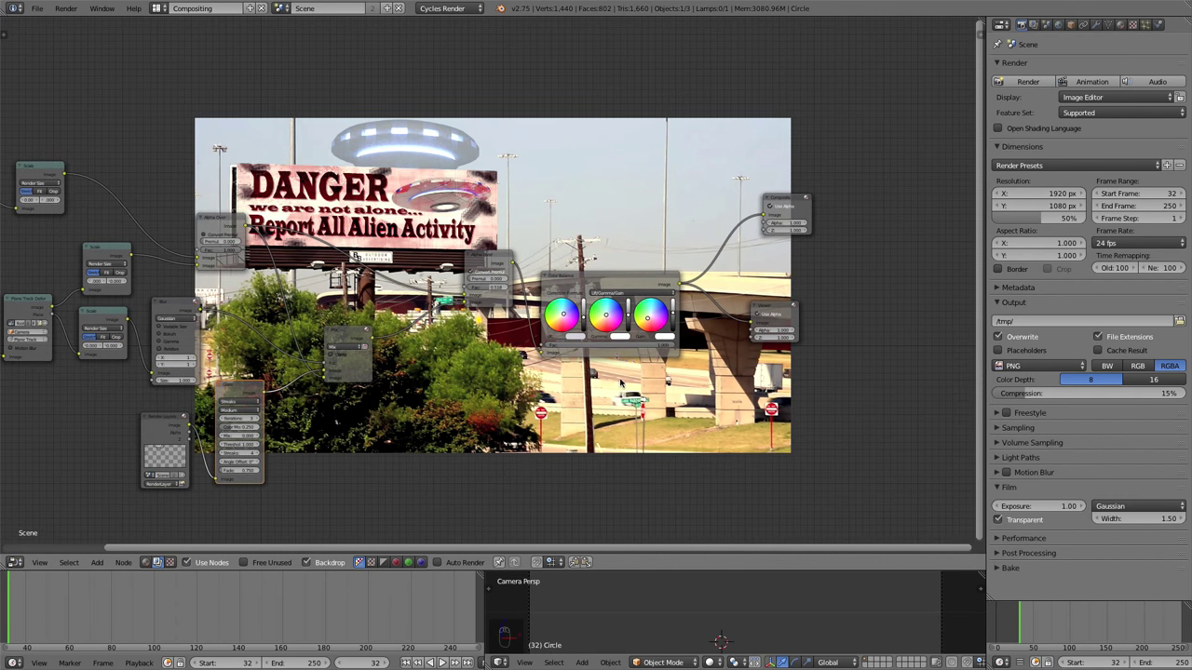
pyautogui.press('Home')
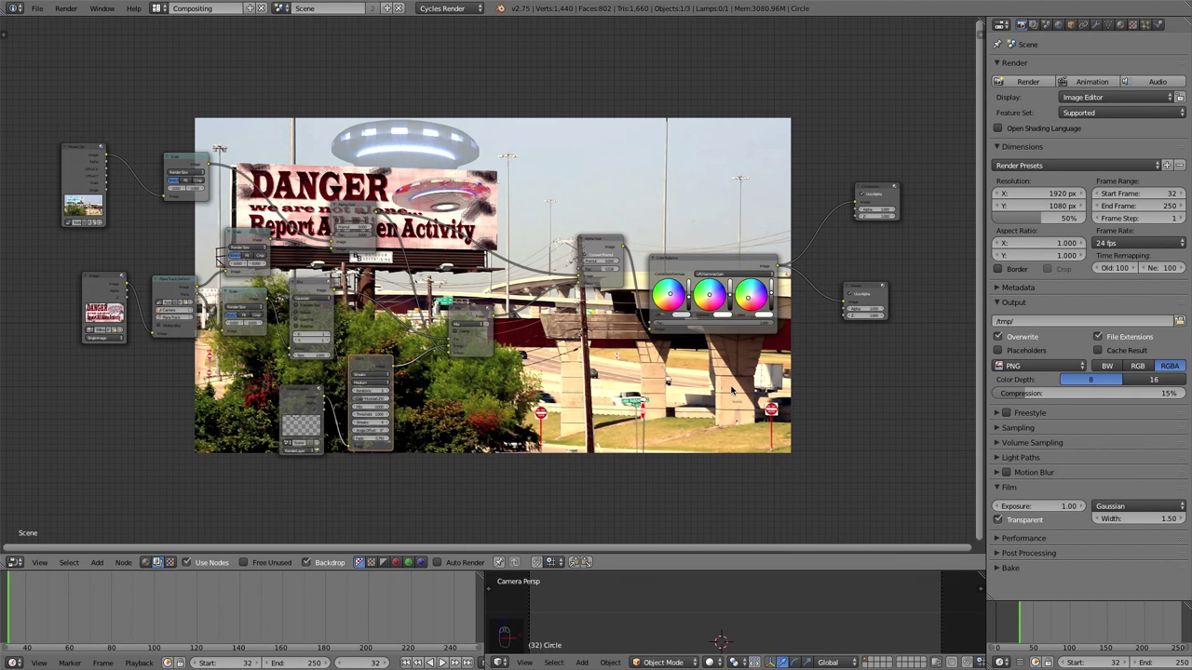